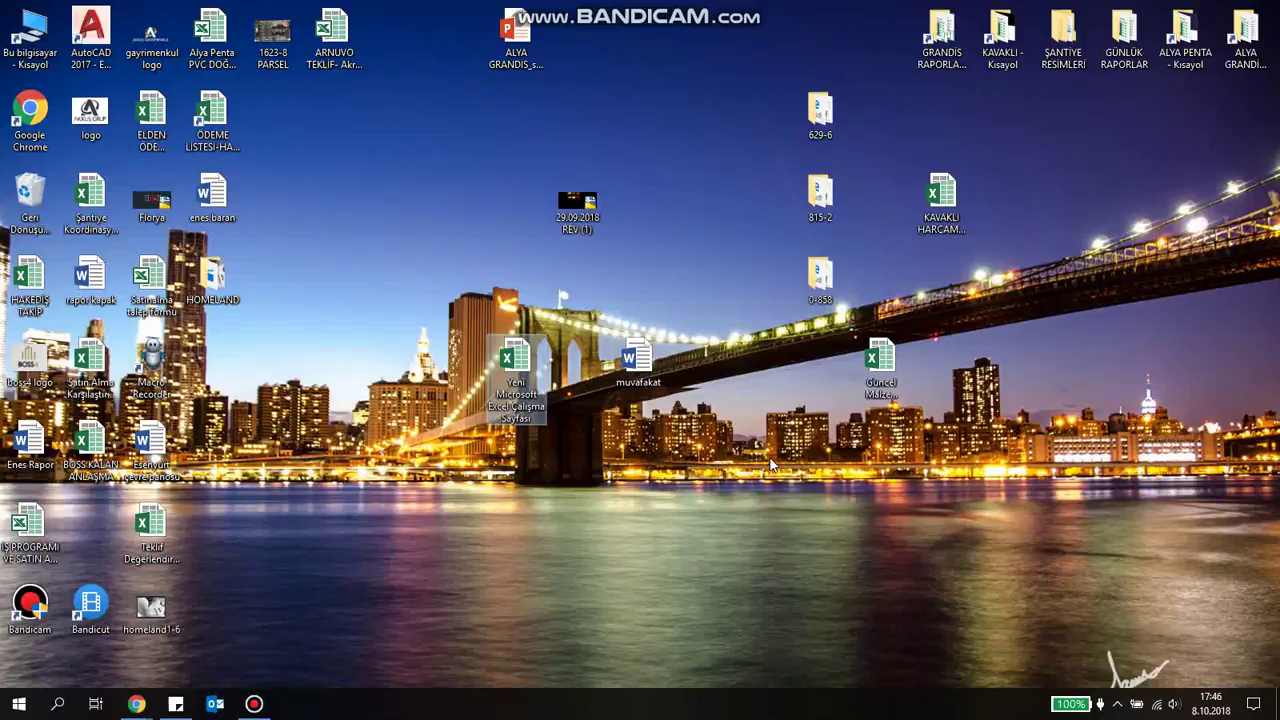
- Open a blank workbook, dismiss the activation prompt, and select cell D4
double_click(512, 383)
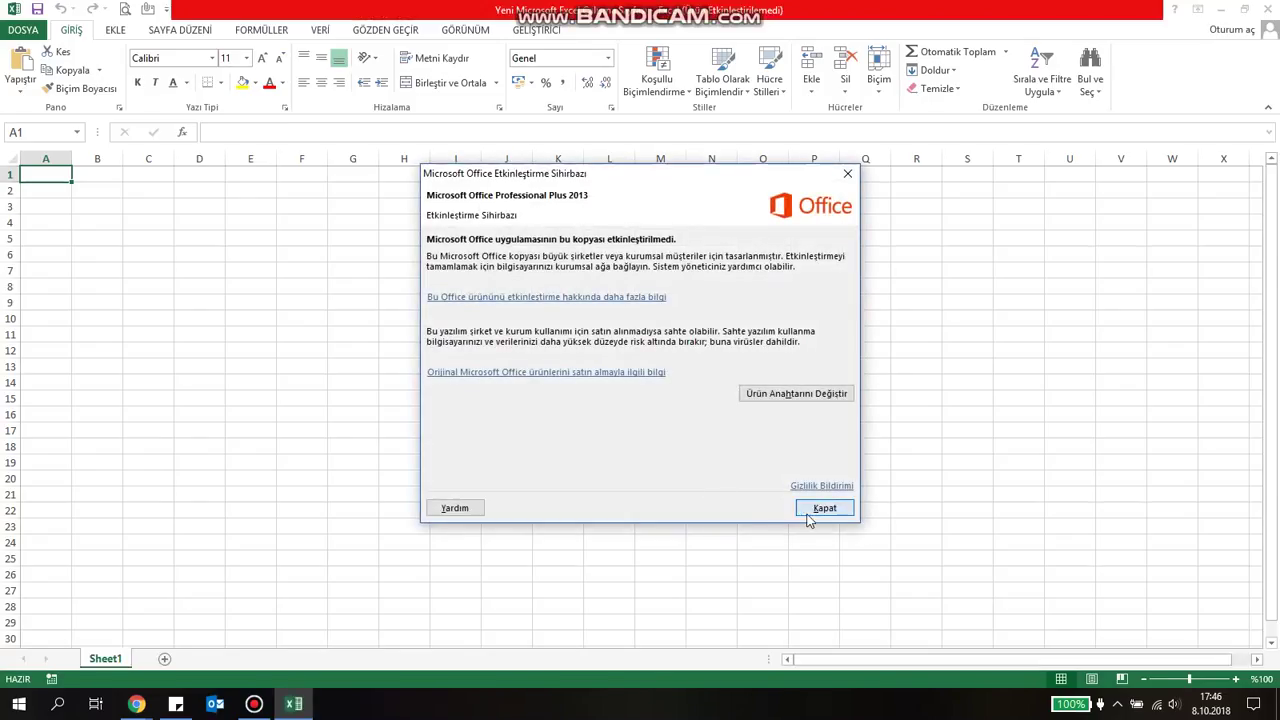
click(810, 509)
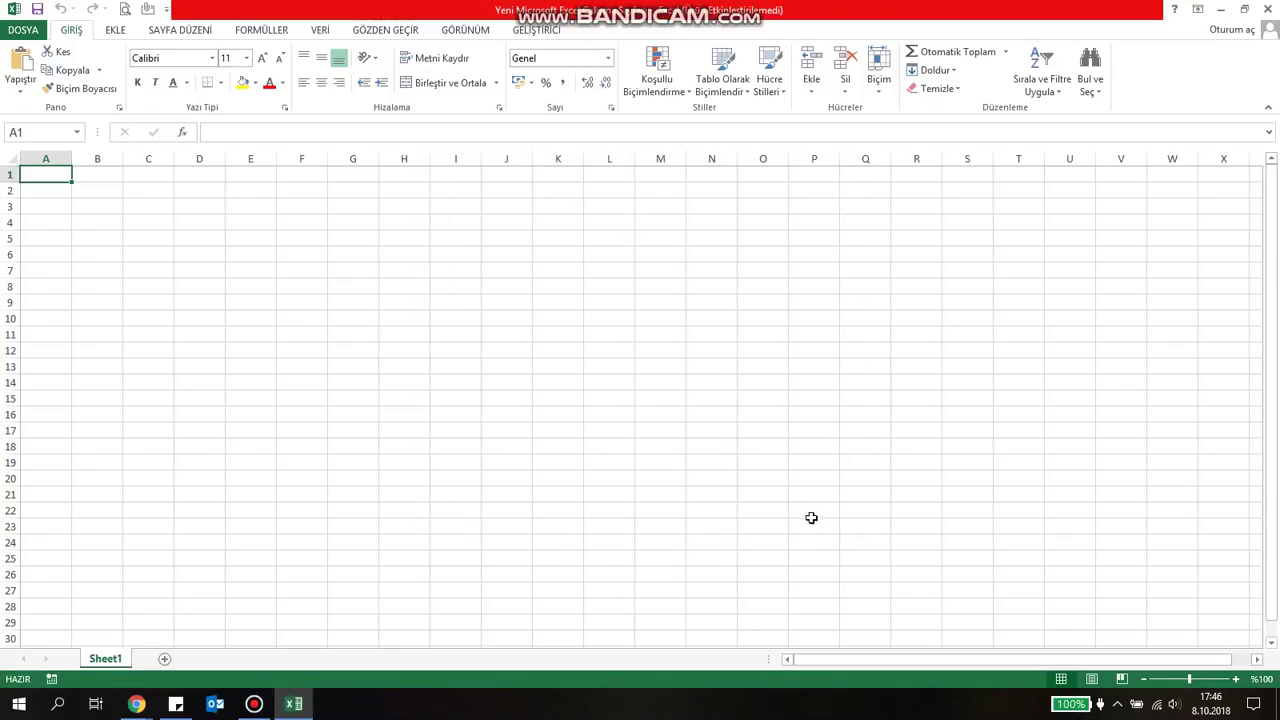
click(204, 225)
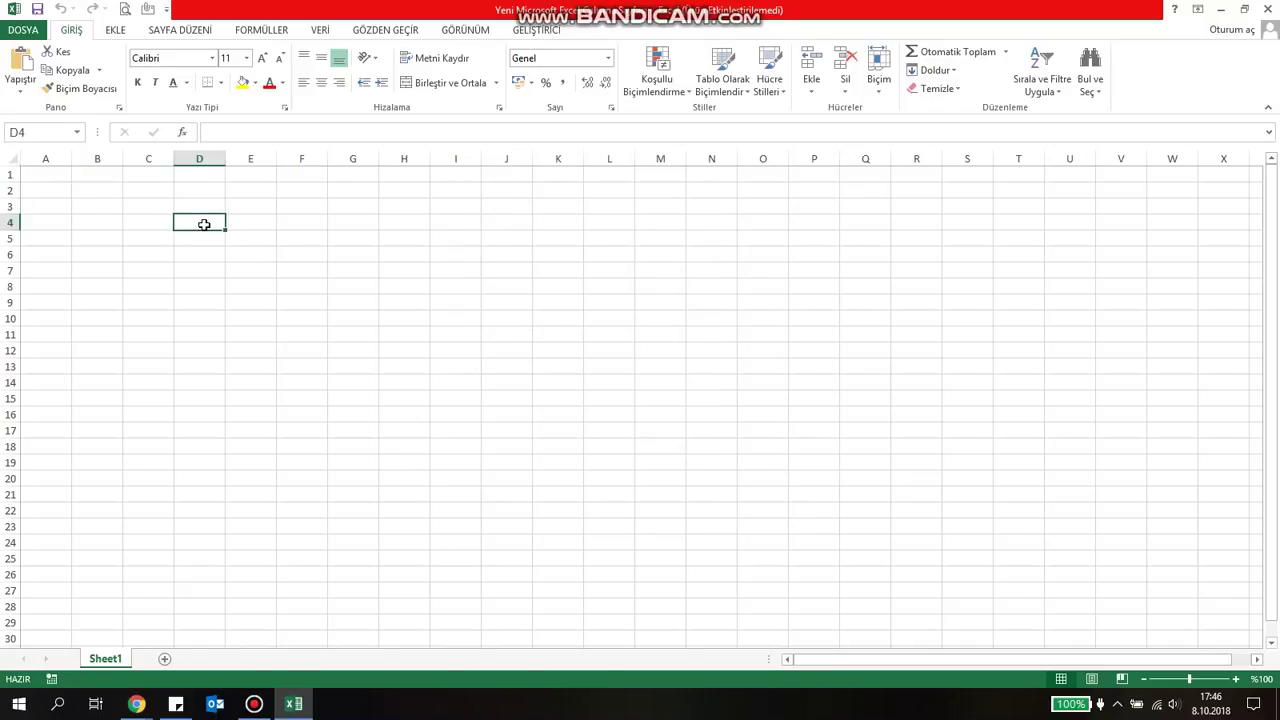
- Draw a Form Controls checkbox over cell D4 and drag row 4 taller
click(536, 30)
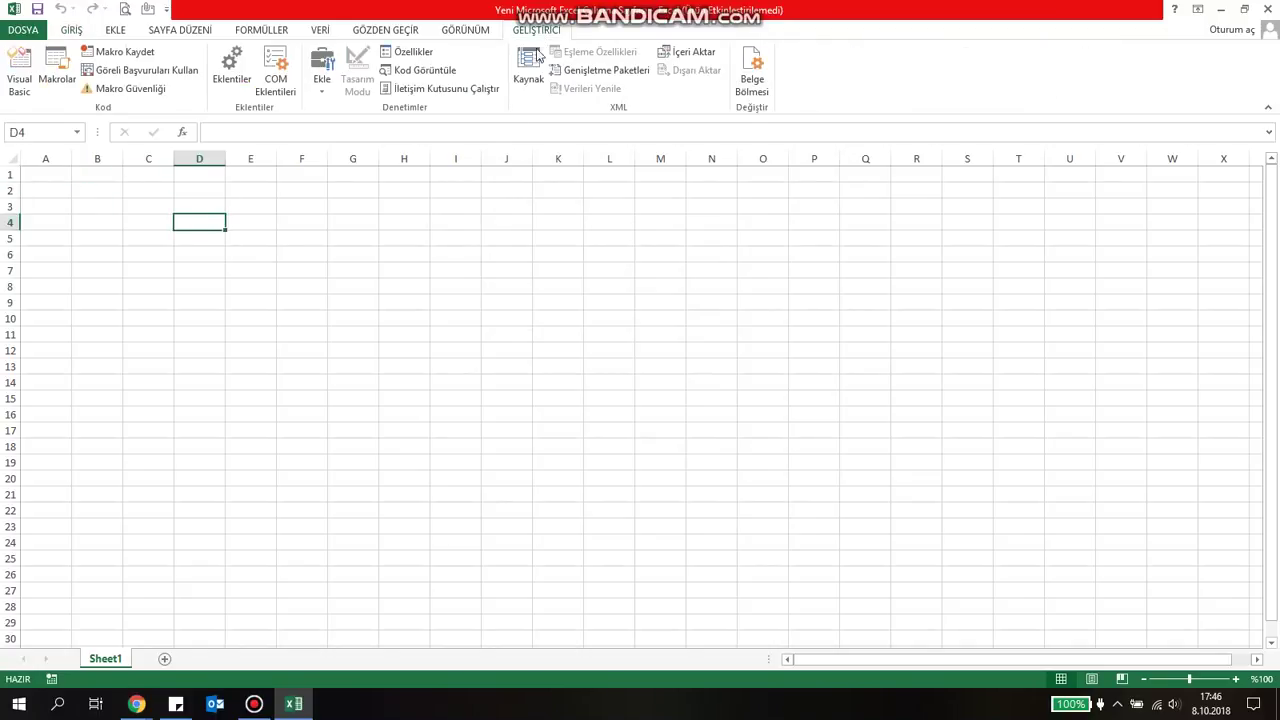
click(326, 93)
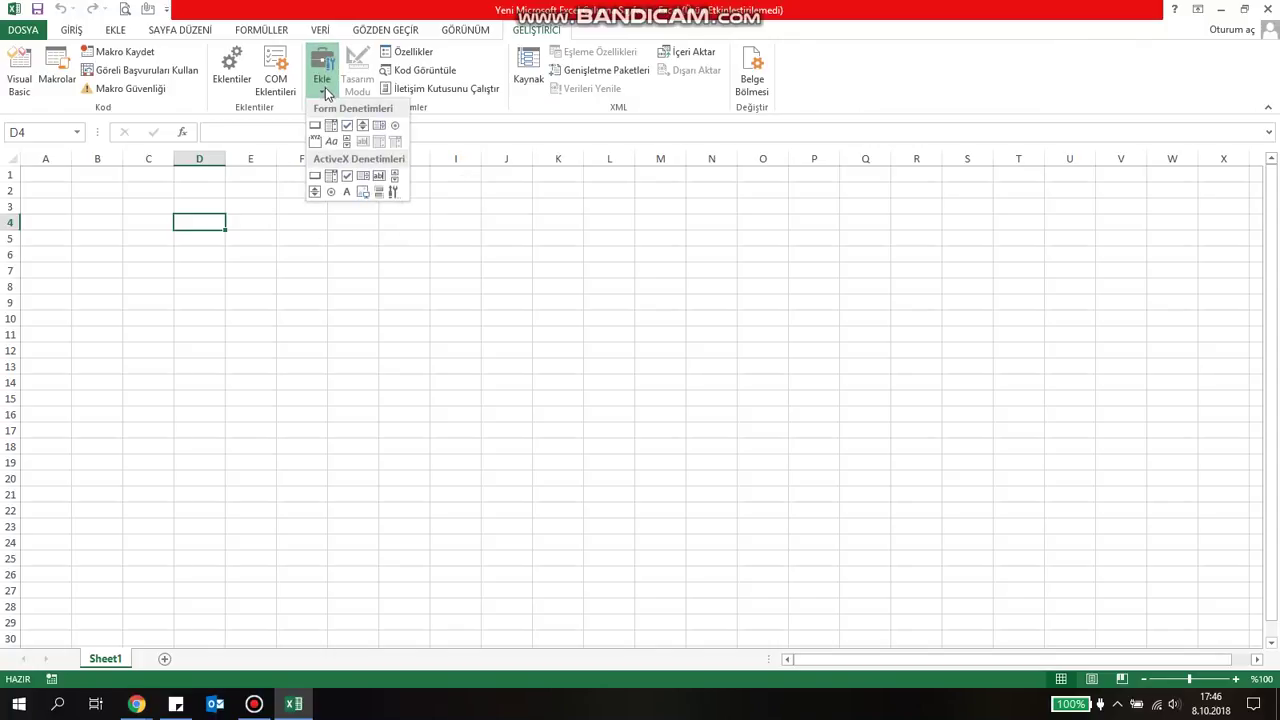
click(346, 126)
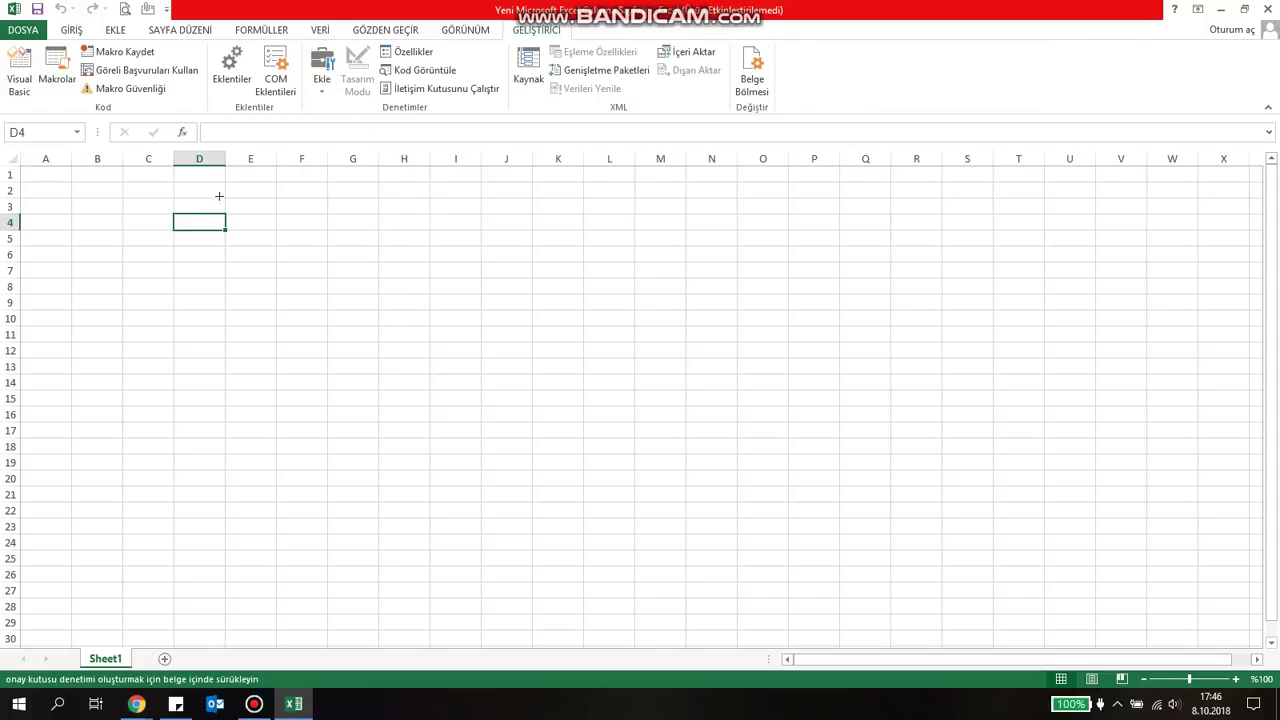
drag(177, 217, 305, 237)
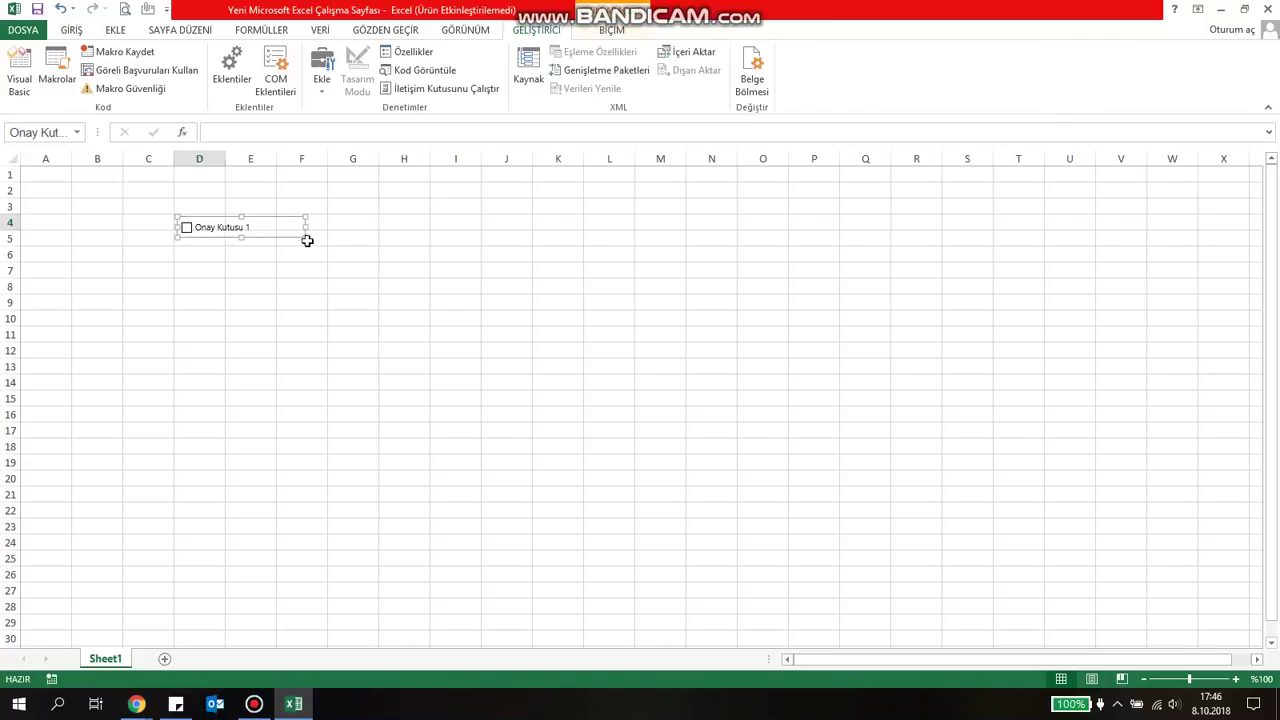
click(290, 307)
drag(14, 229, 15, 245)
- Set the height of row 4 to 25
right_click(12, 230)
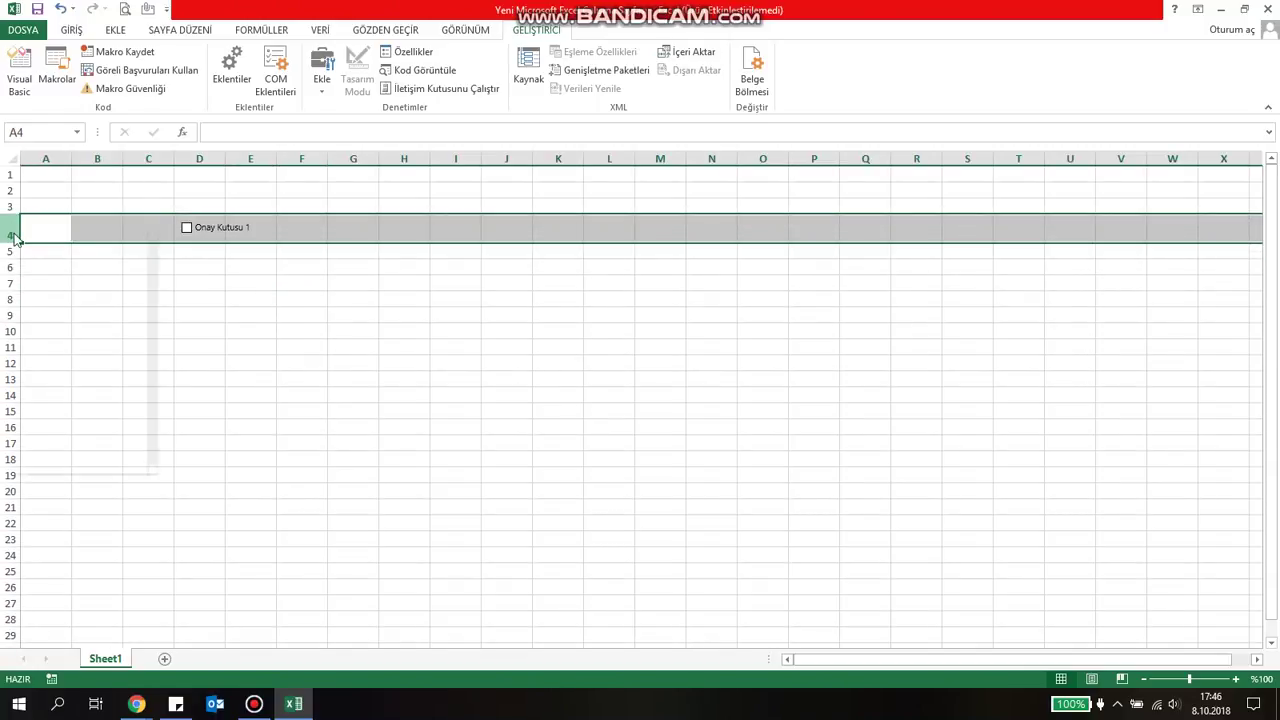
click(93, 425)
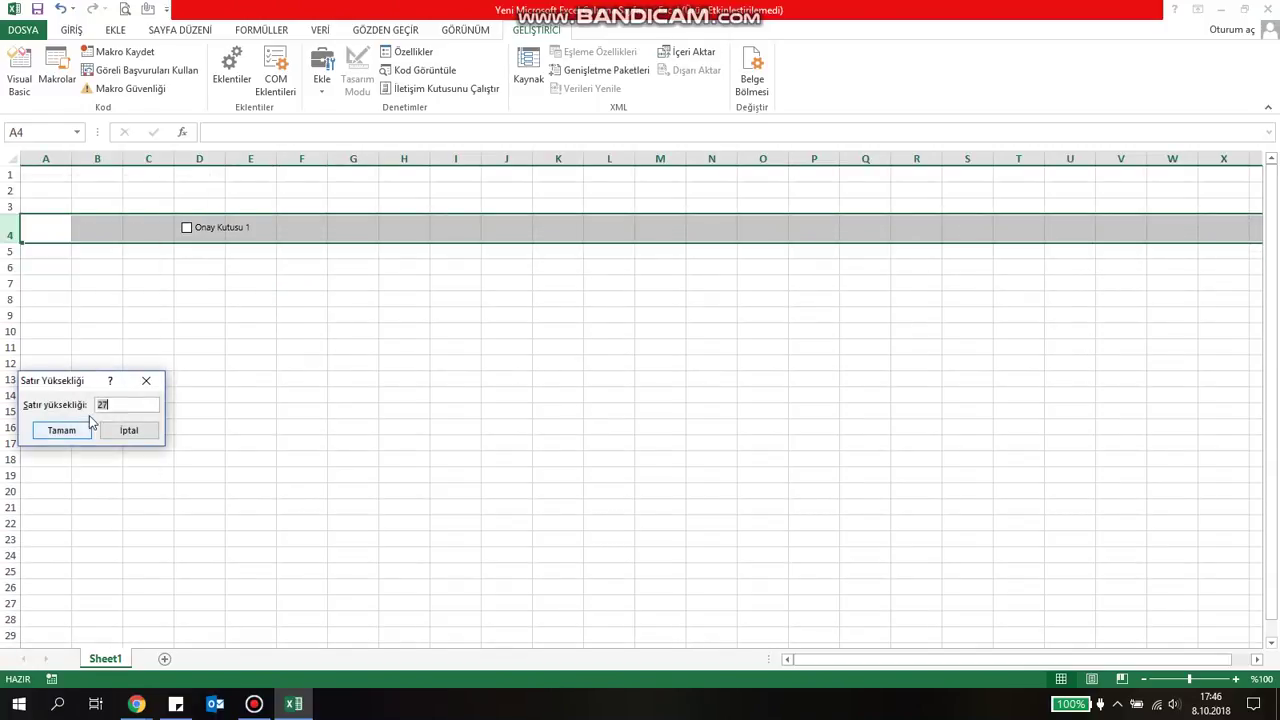
text(25)
key(Return)
click(272, 391)
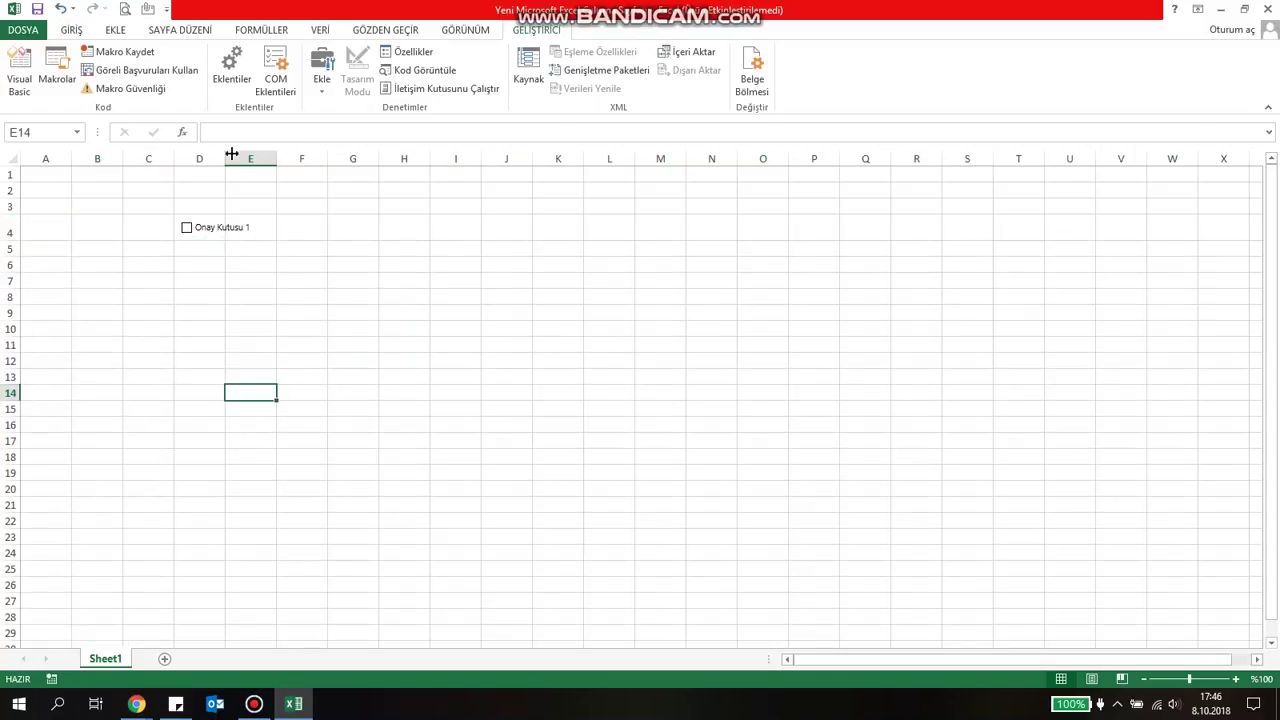
- Widen column D and fill the D4 checkbox down through D12
drag(226, 158, 315, 158)
click(272, 231)
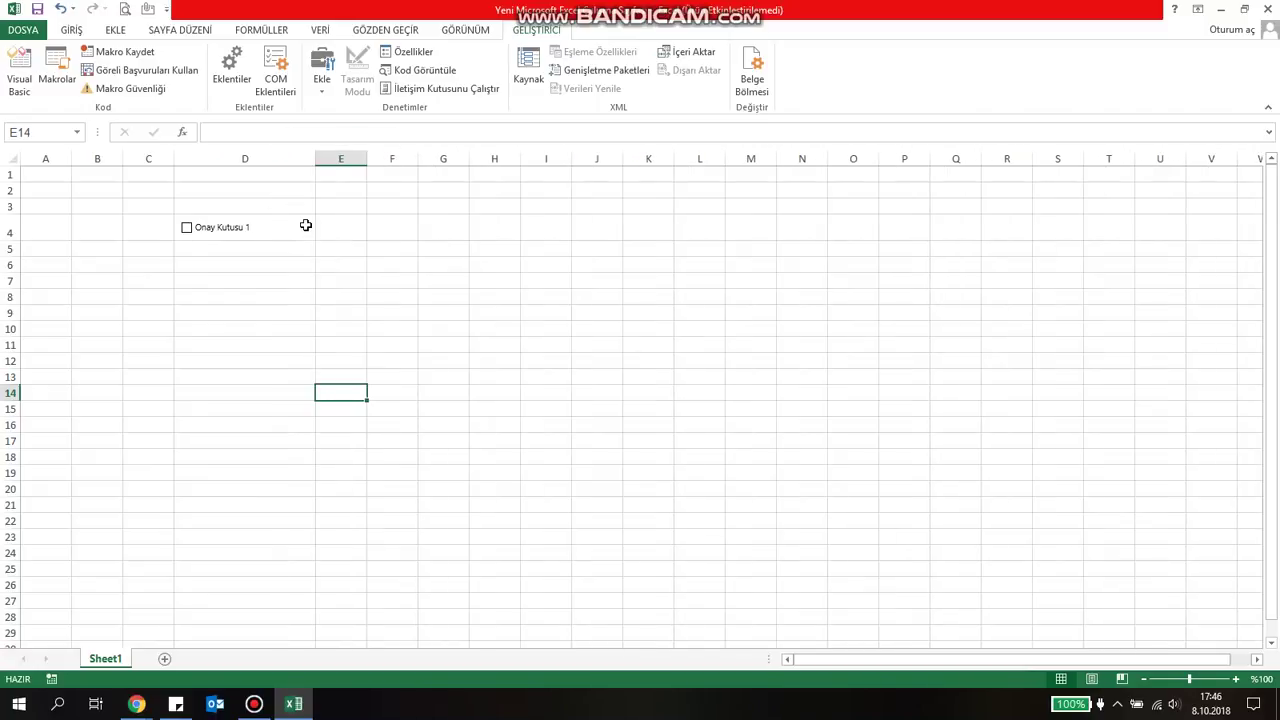
click(309, 227)
drag(316, 241, 328, 368)
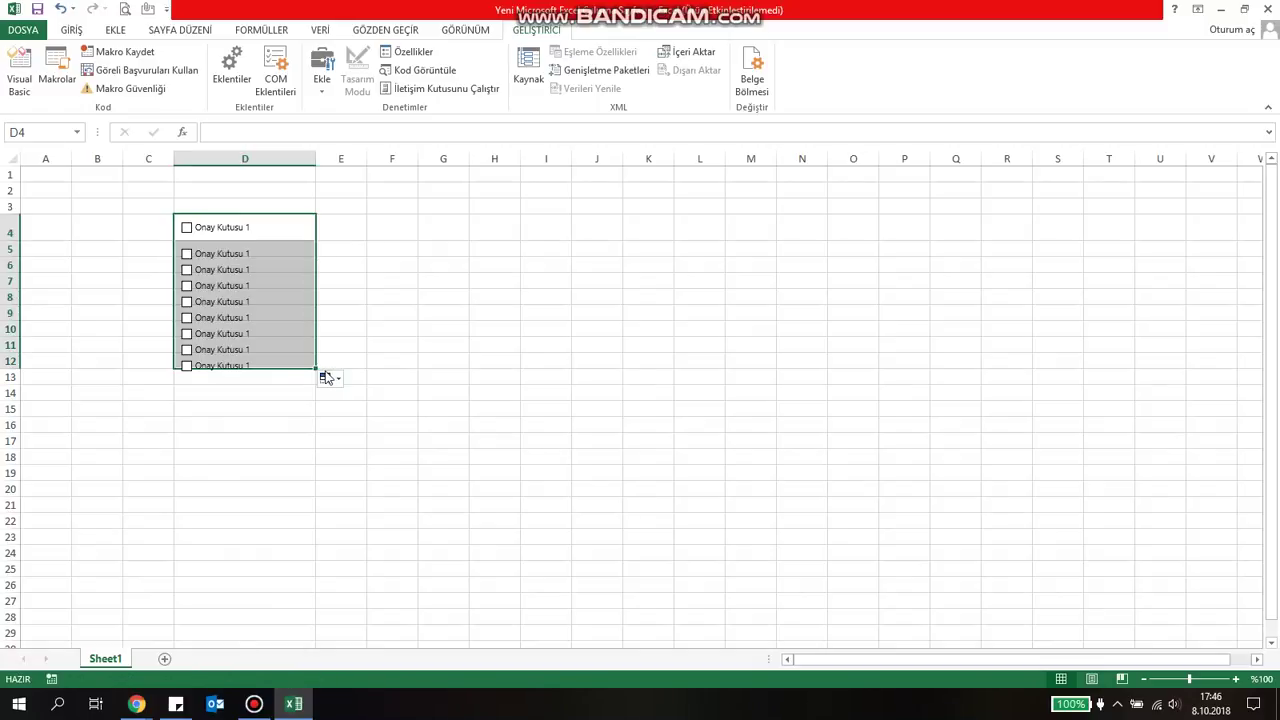
- Apply the same row height to rows 4 through 12
right_click(18, 249)
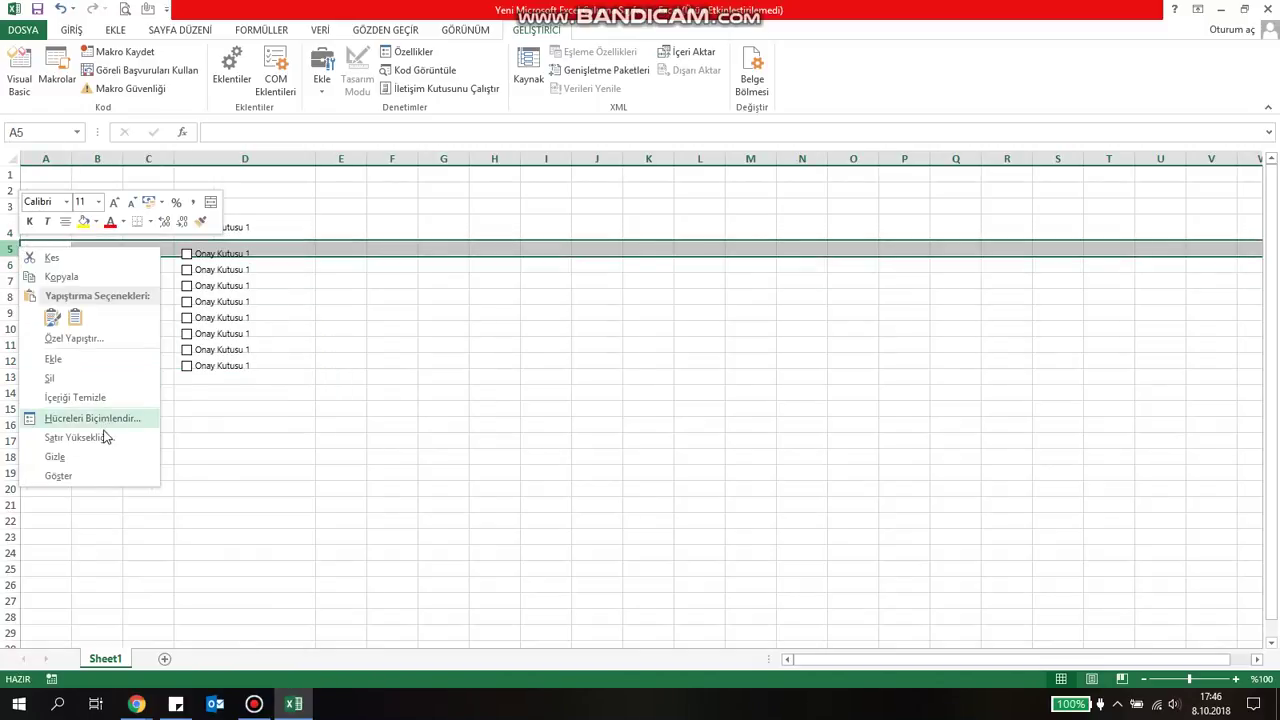
key(Escape)
drag(10, 361, 12, 232)
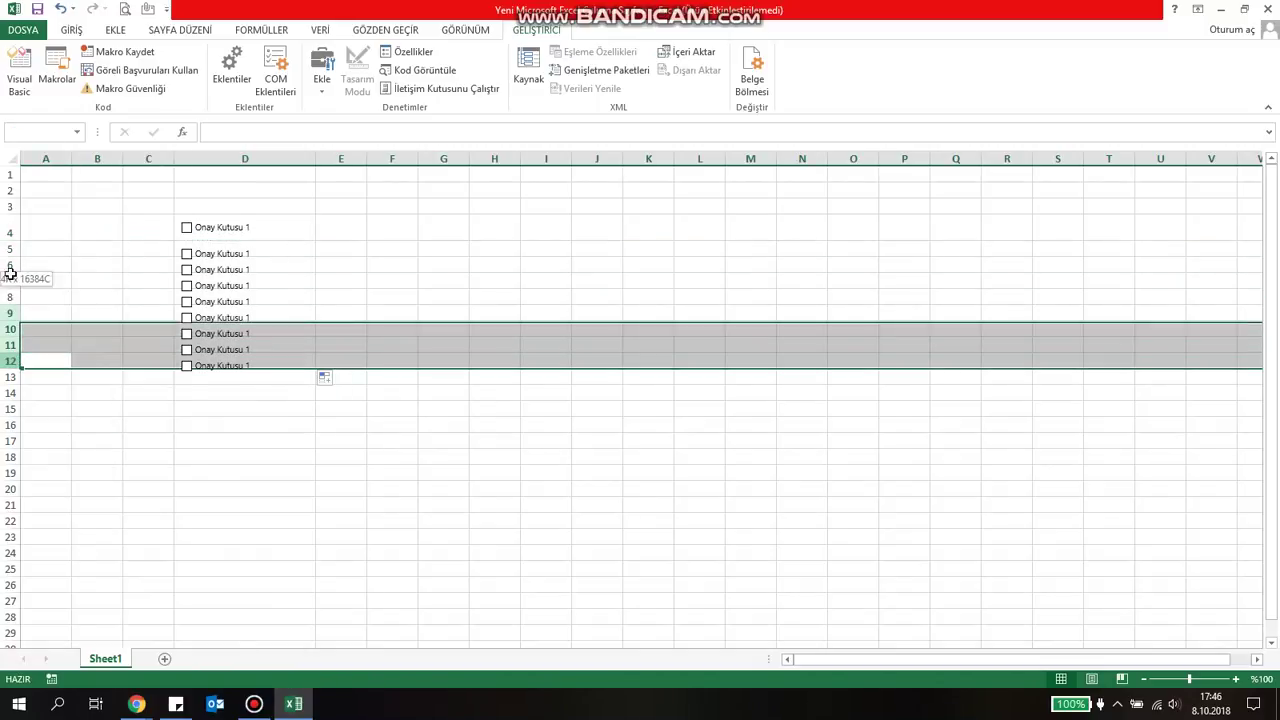
right_click(14, 250)
click(97, 441)
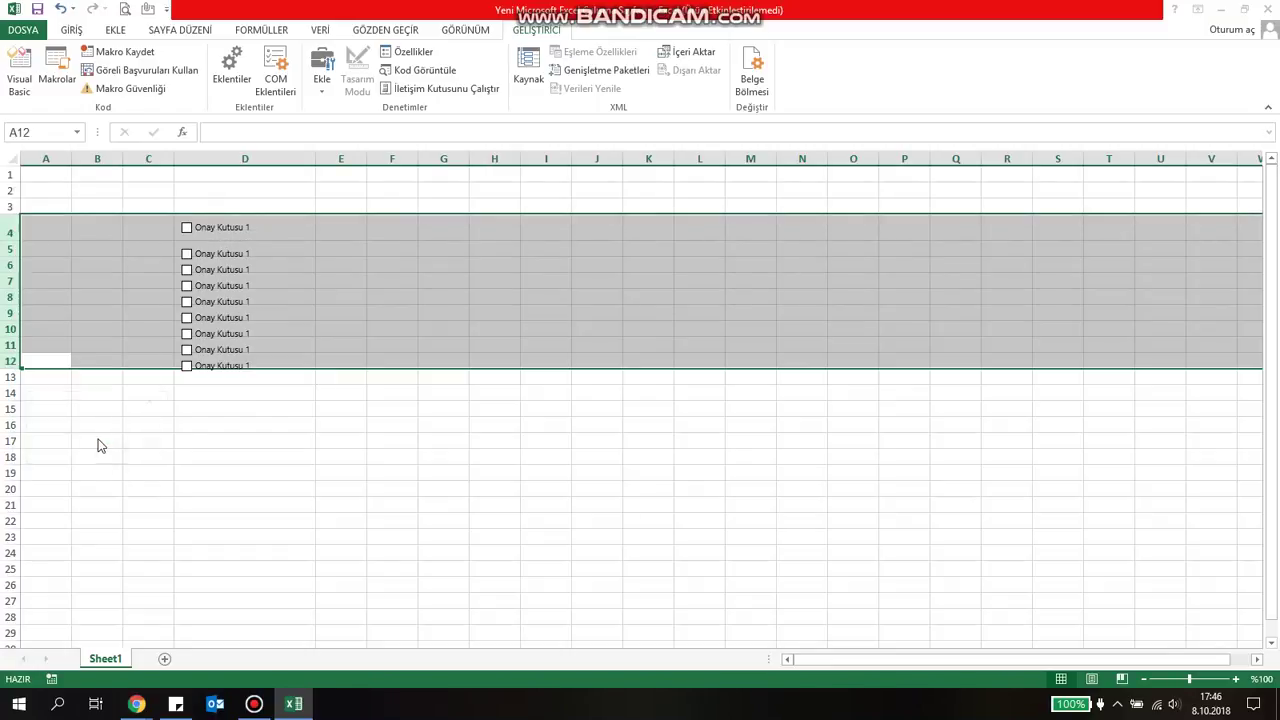
text(25)
key(Return)
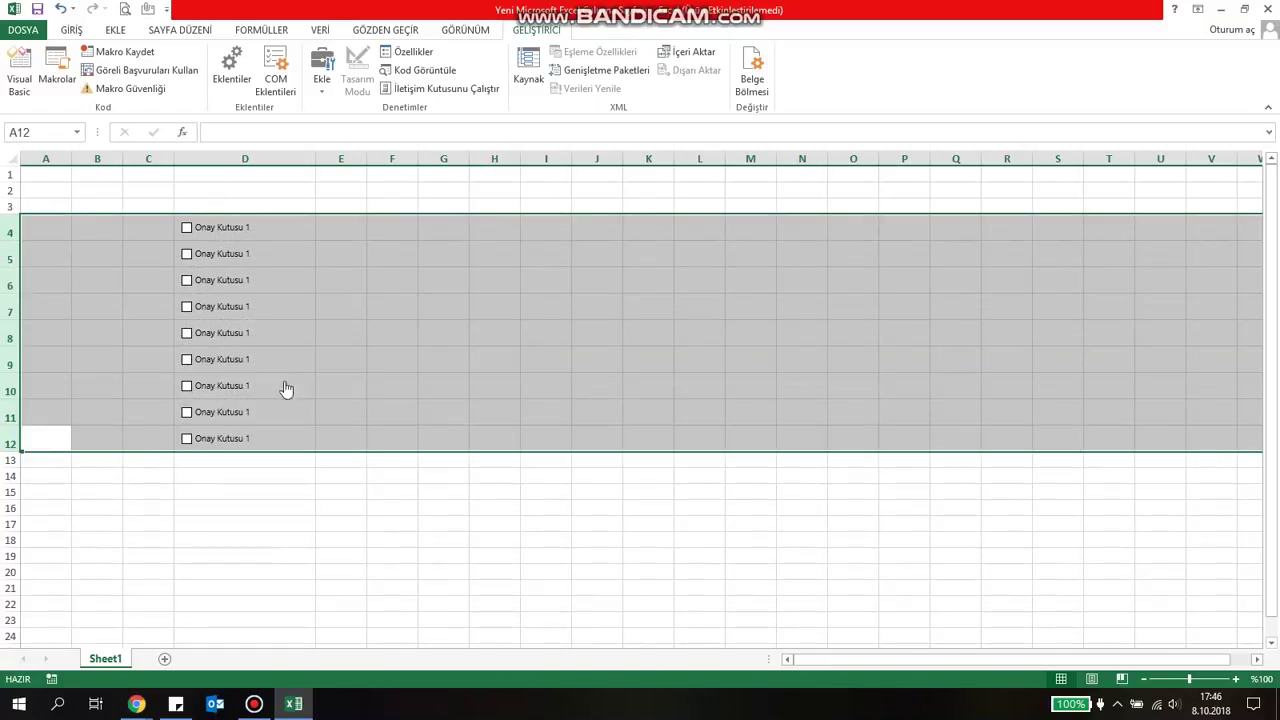
drag(443, 380, 431, 363)
- Relabel the first two checkboxes HAFRİYAT ALINMASI and 1.BODRUM KAT TABLİYE
right_click(240, 228)
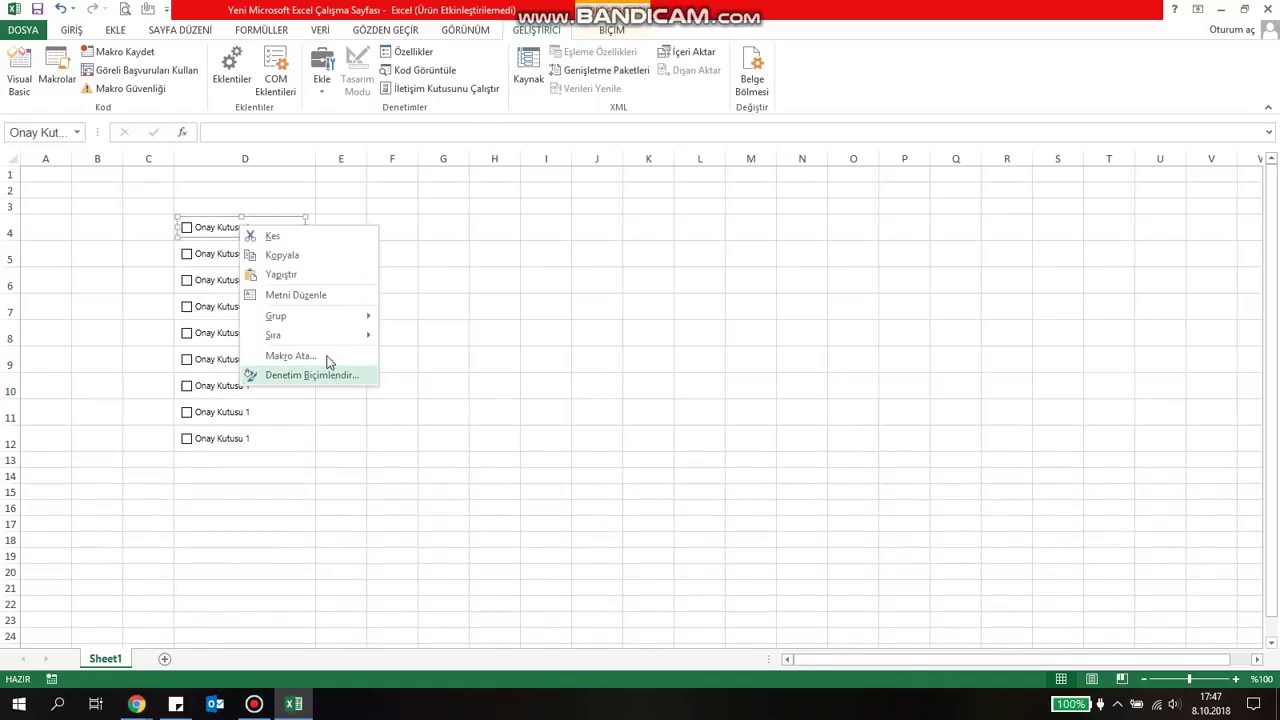
click(312, 295)
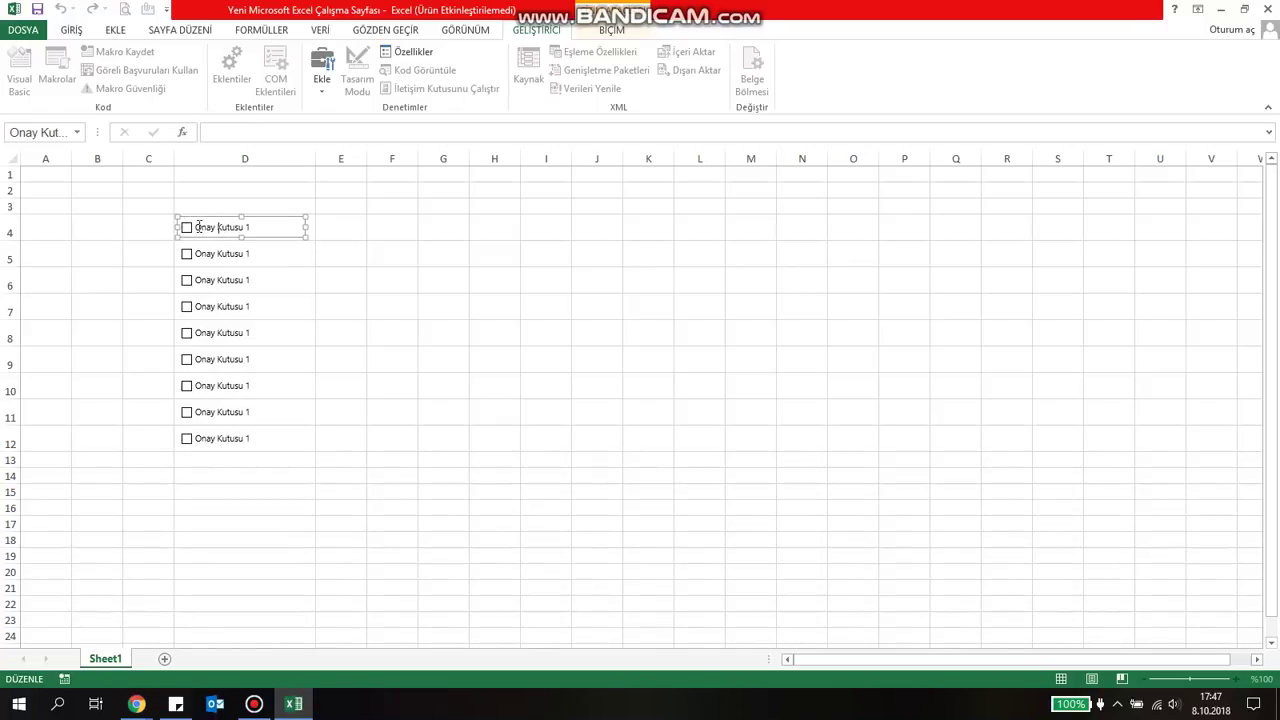
drag(199, 227, 314, 228)
text(HAFRİYAT ALINMASI)
click(428, 274)
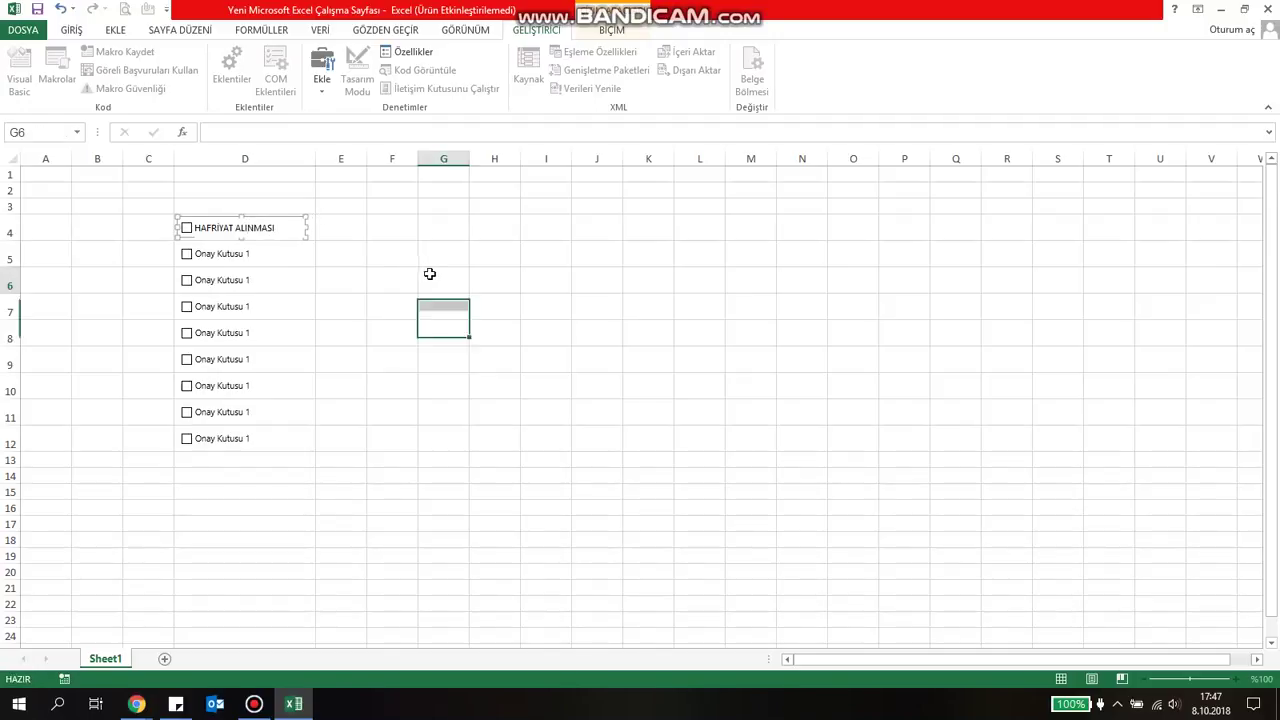
right_click(240, 254)
click(288, 323)
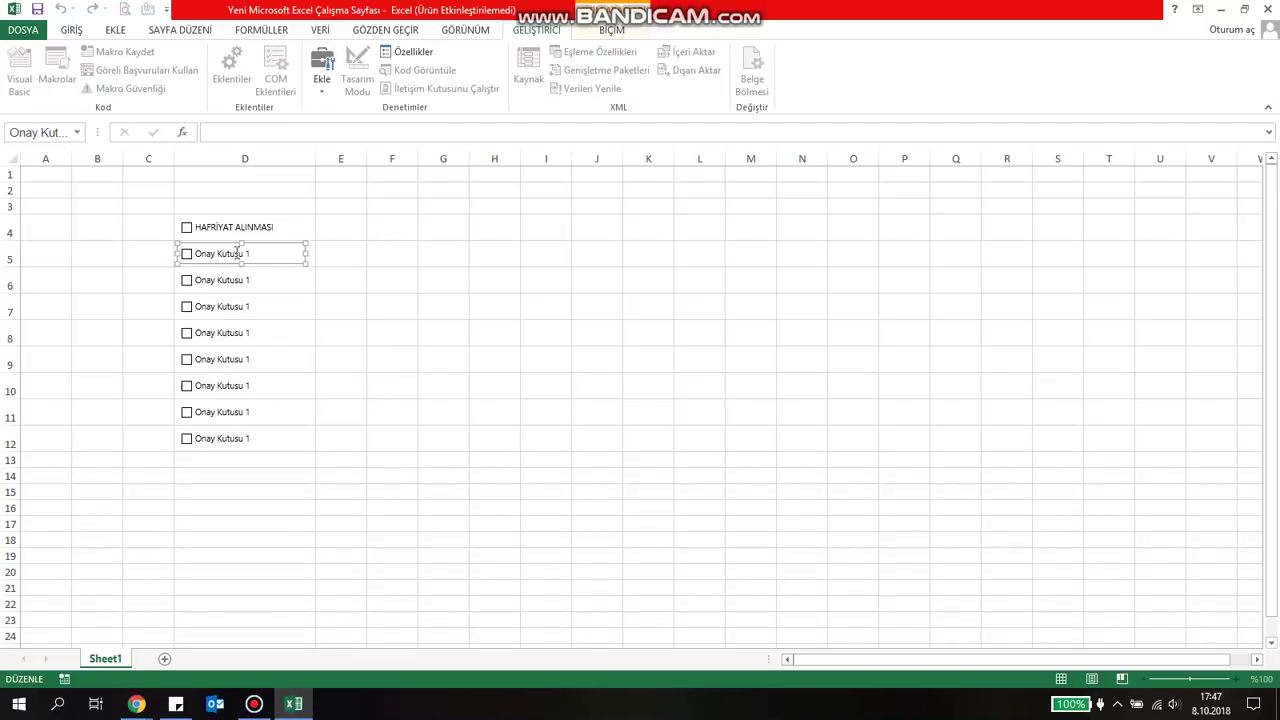
drag(197, 254, 293, 249)
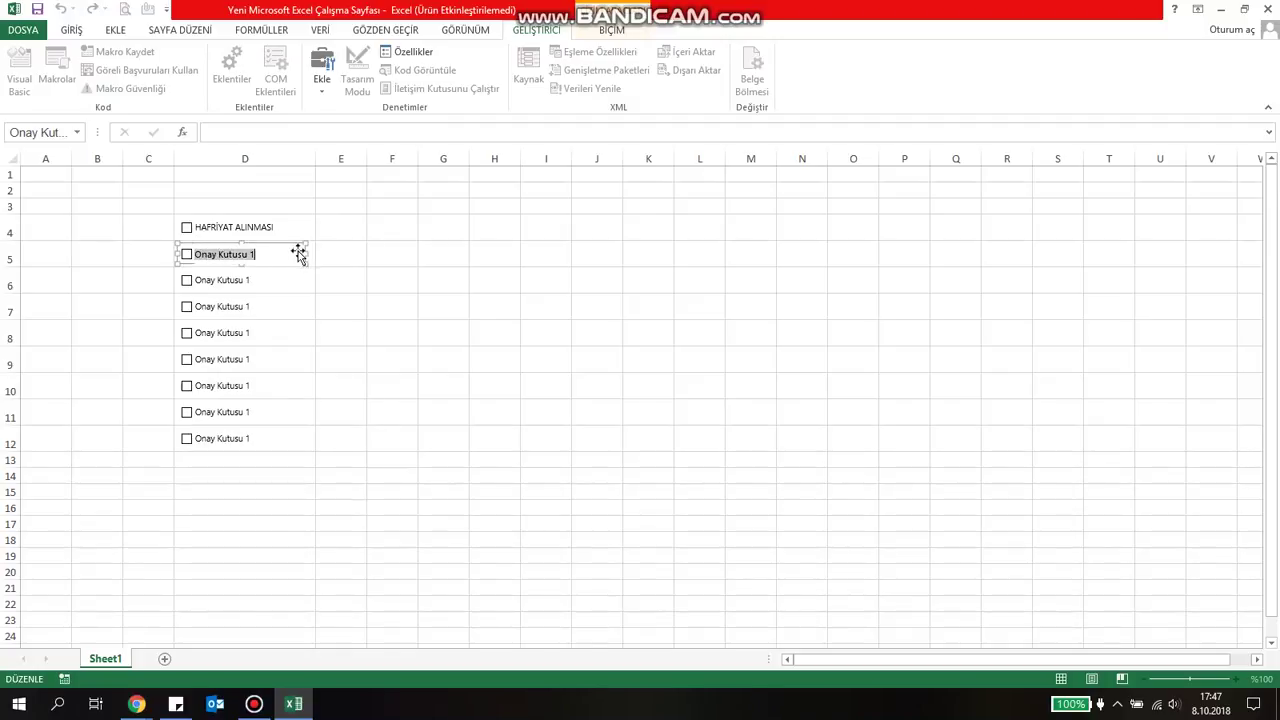
text(2)
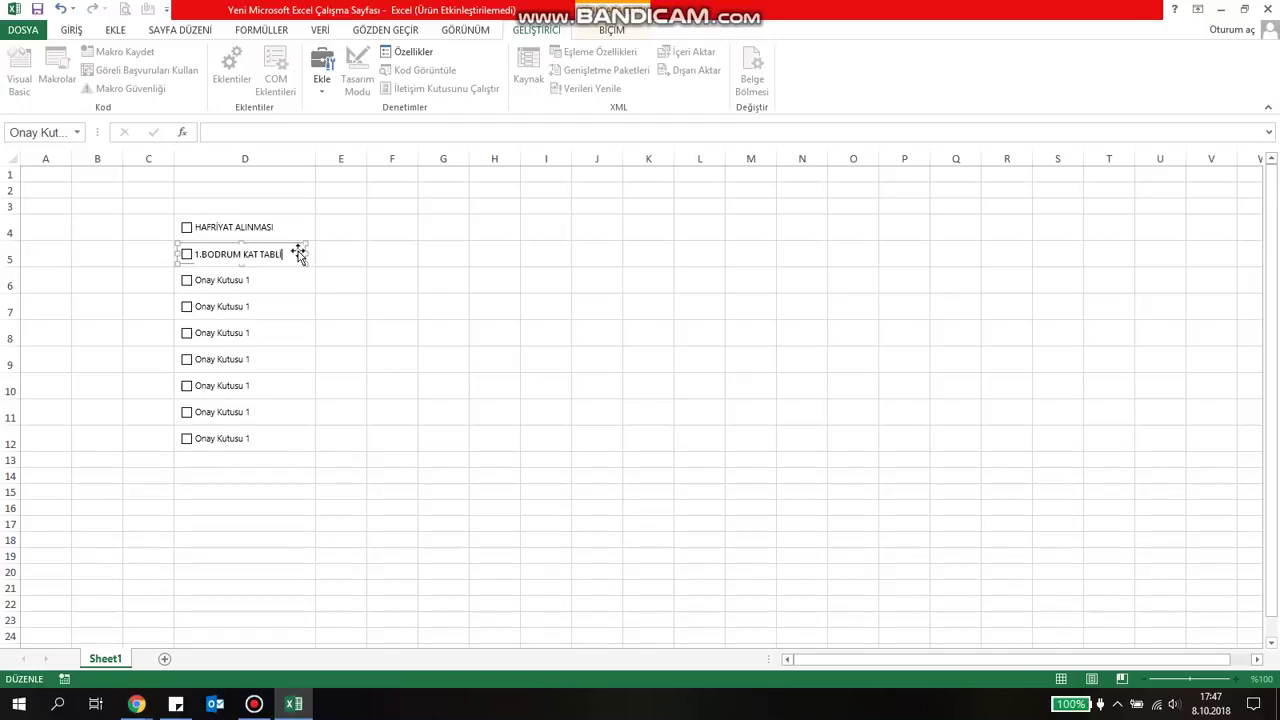
click(451, 303)
- Relabel the third and fourth checkboxes ZEMİN KAT TABLİYE and 1.NORMAL KAT TABLİYE
right_click(228, 277)
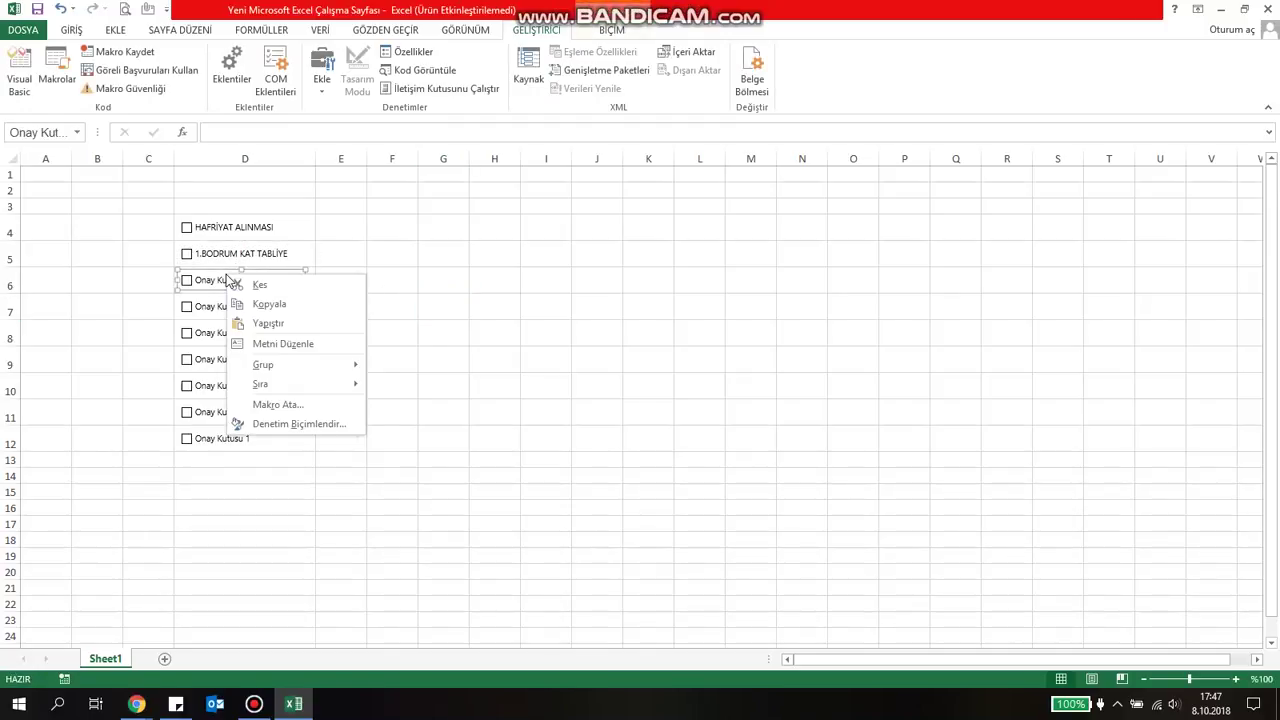
click(292, 344)
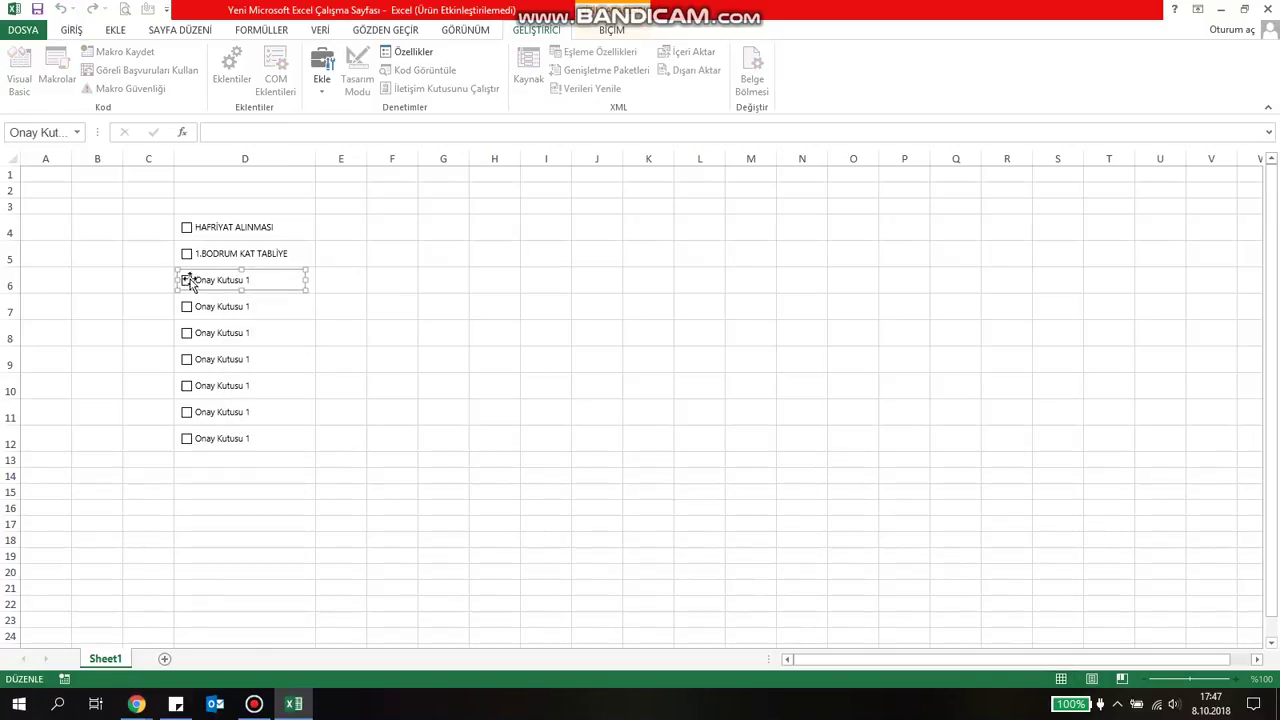
drag(197, 281, 343, 278)
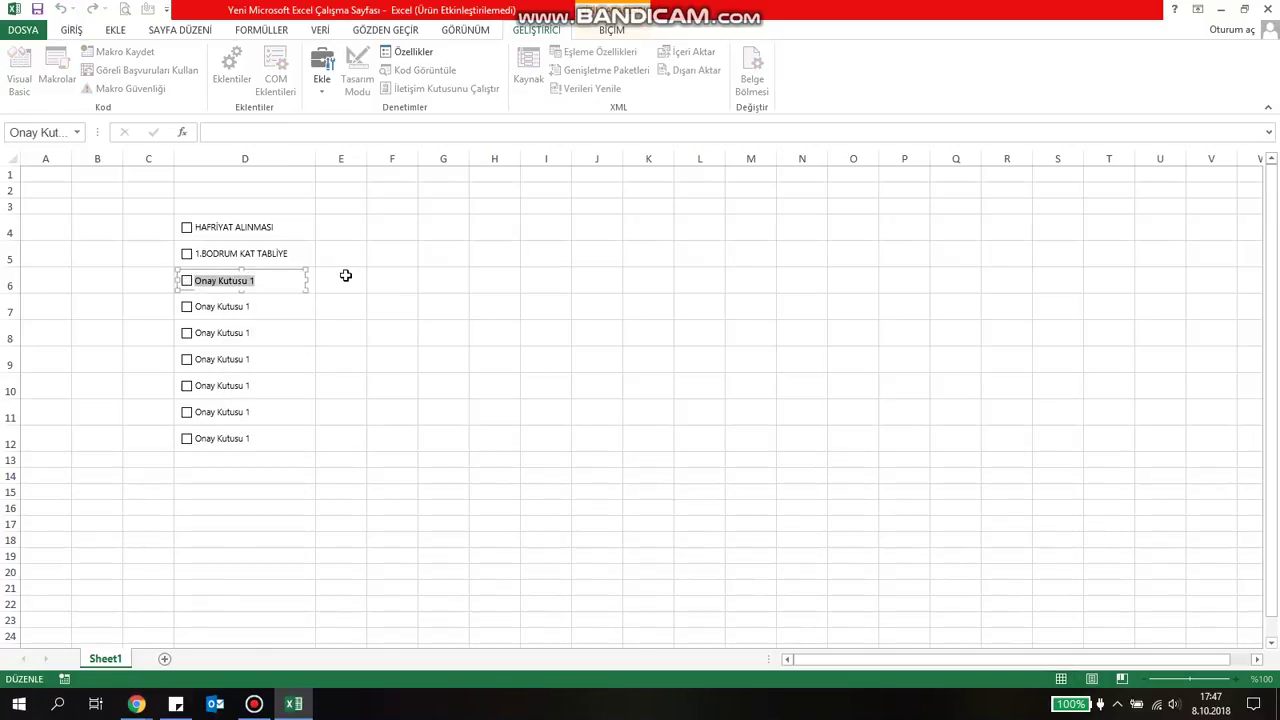
text(ZEMİN KAT TABLİYE)
click(538, 410)
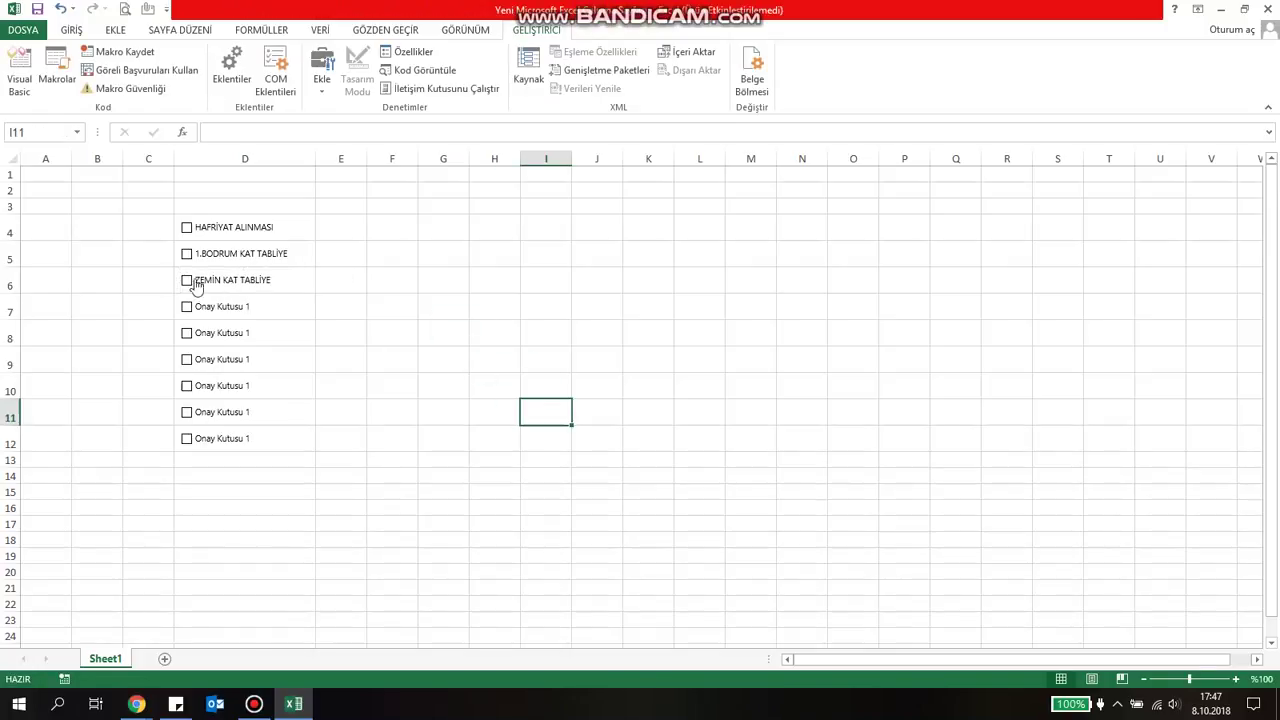
right_click(214, 306)
click(295, 375)
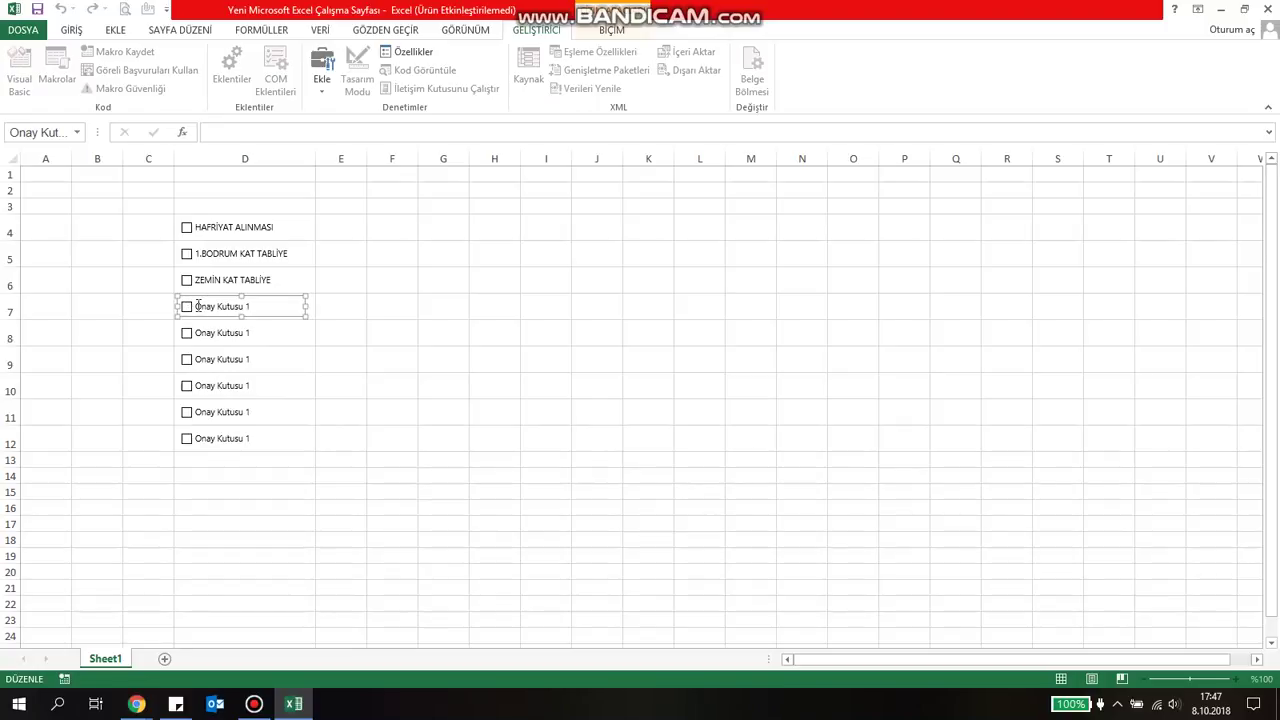
drag(197, 306, 351, 306)
text(1.NORMAL KAT TABLİYE)
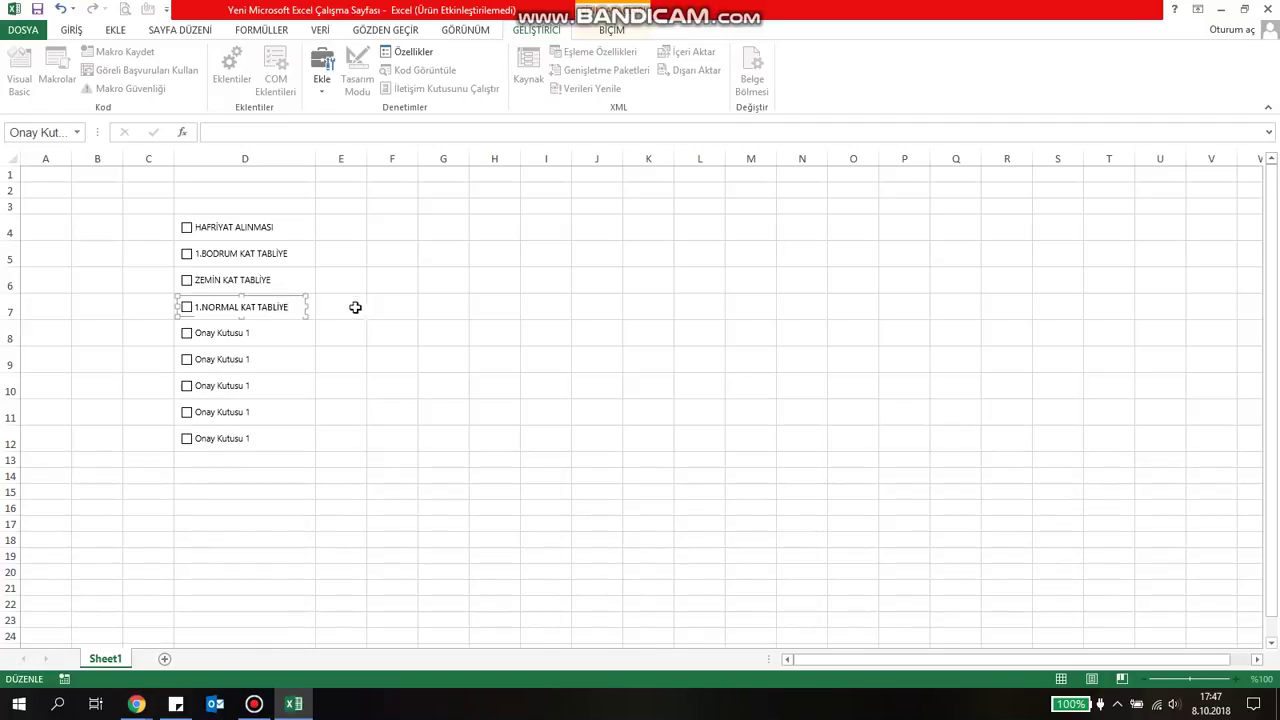
click(443, 390)
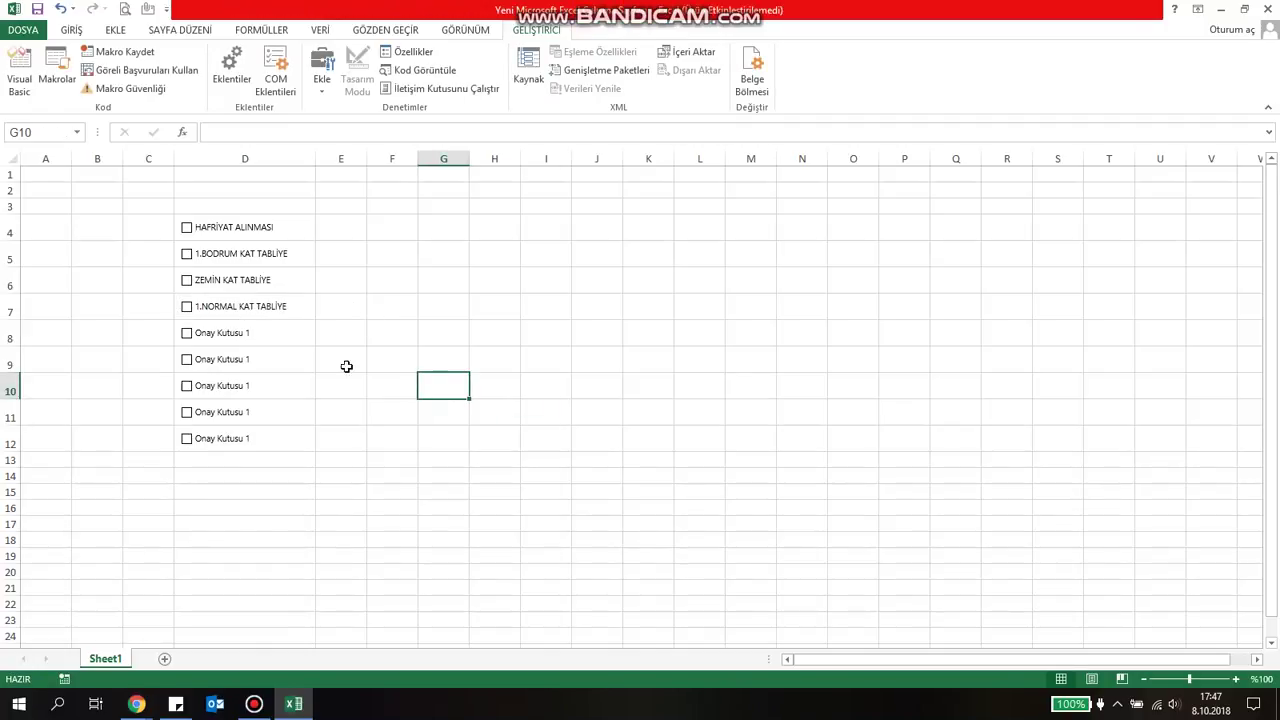
- Relabel the row 8 and 9 checkboxes 2.NORMAL KAT TABLİYE and 3.NORMAL KAT TABLİYE
right_click(240, 334)
key(Escape)
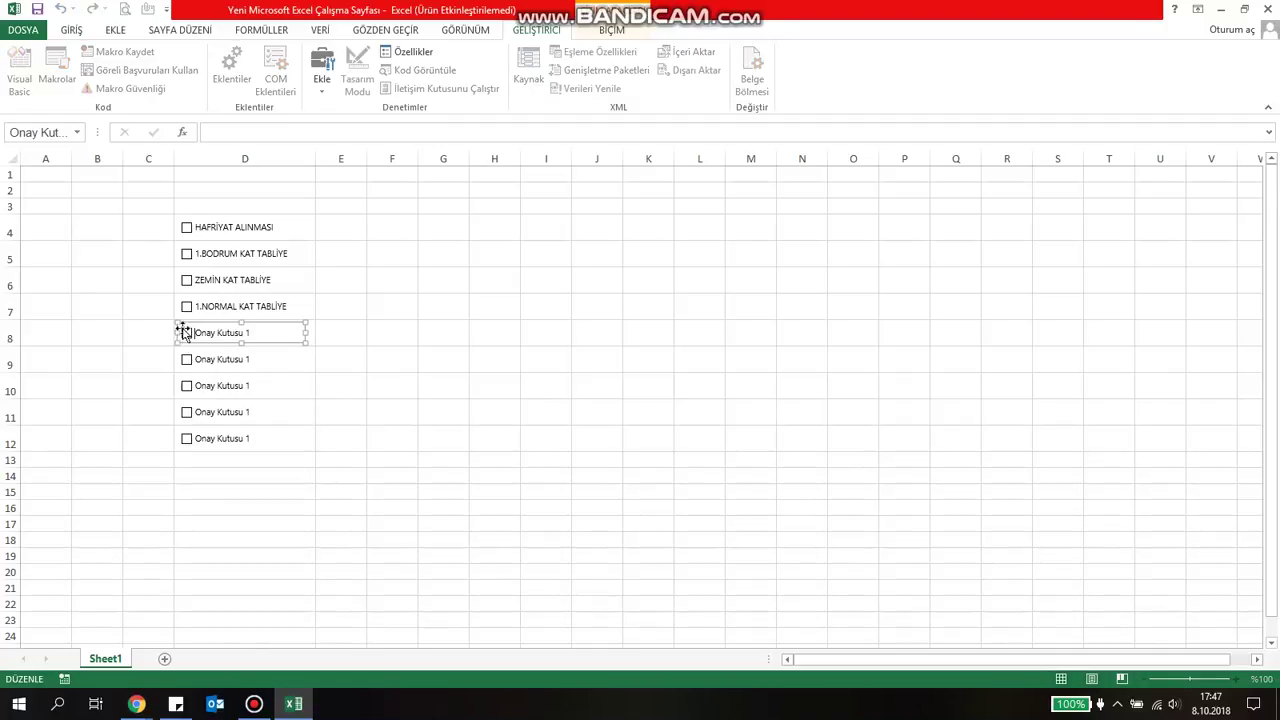
click(196, 333)
drag(196, 333, 384, 337)
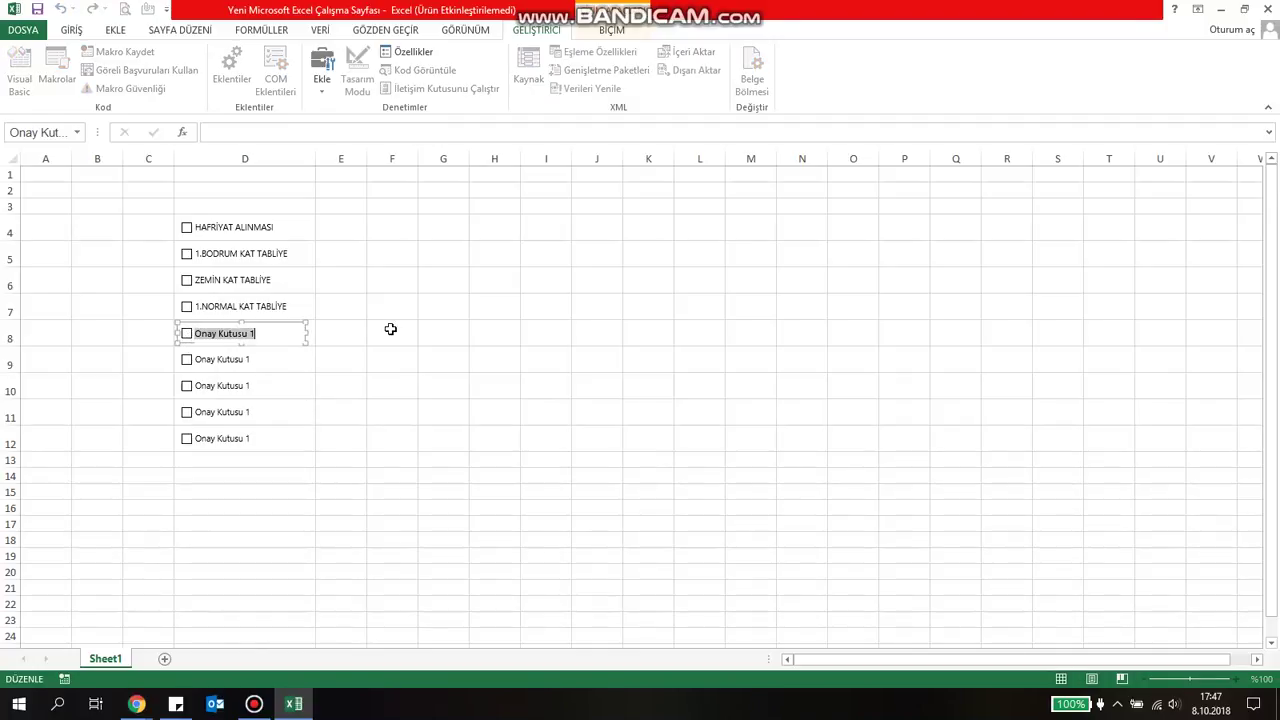
text(2.NORMAL KAT TABLİYE)
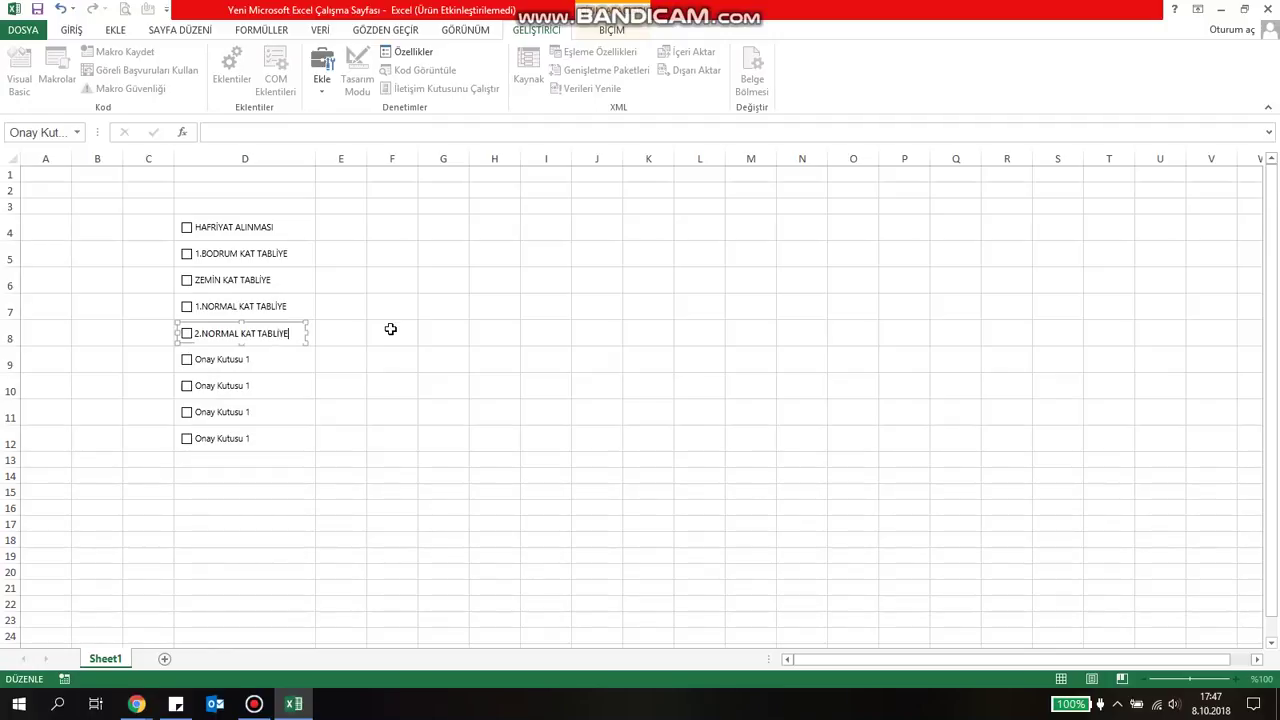
click(491, 408)
right_click(222, 362)
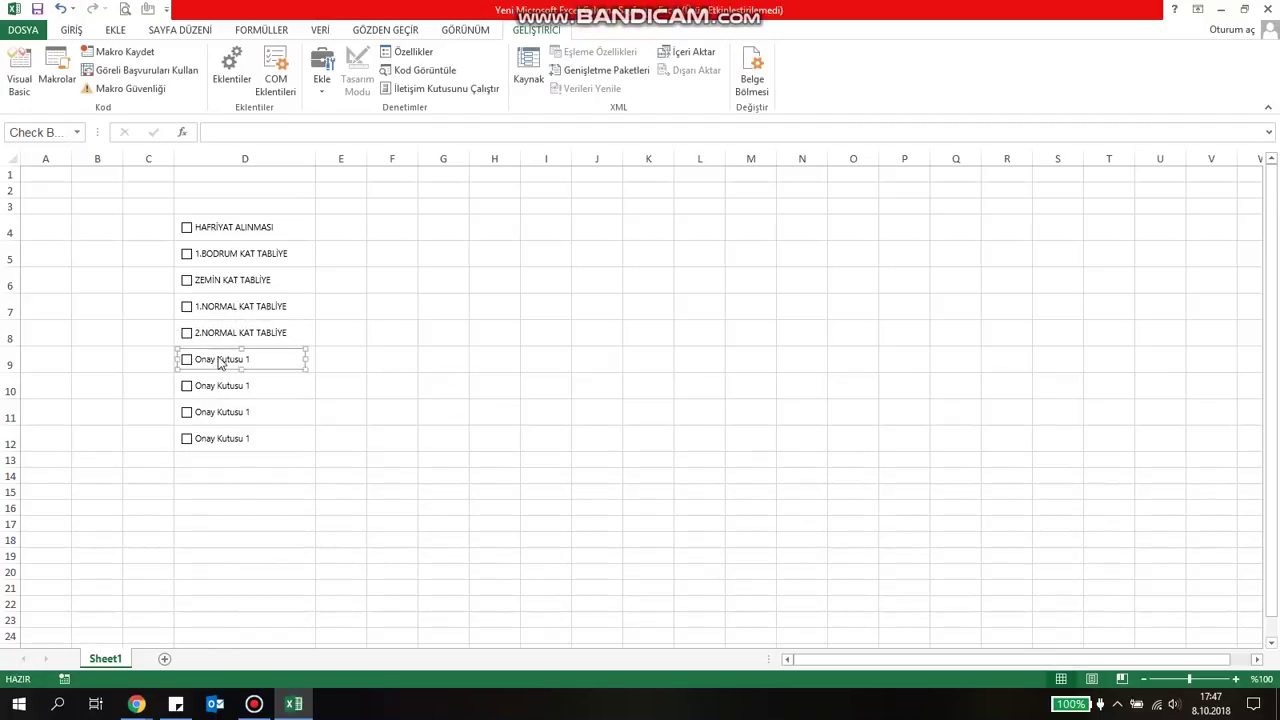
click(285, 430)
drag(196, 360, 333, 363)
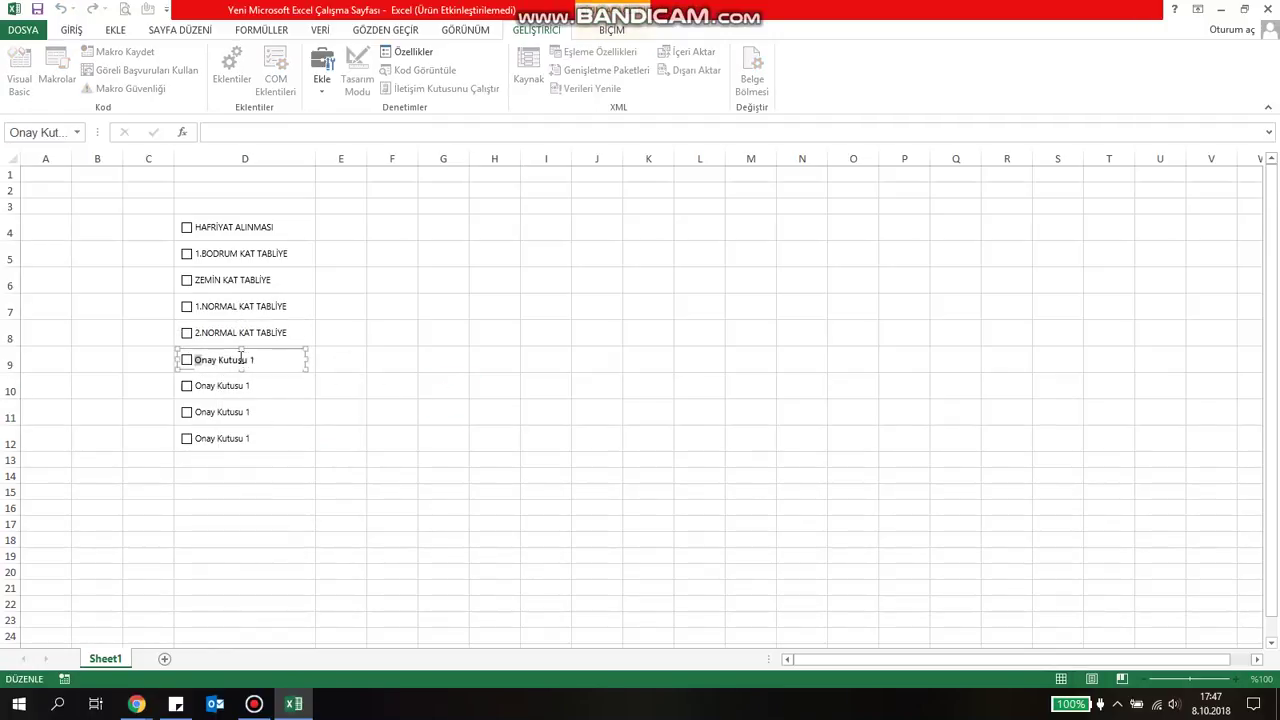
text(3.NORMAL KAT TABLİYE)
click(538, 460)
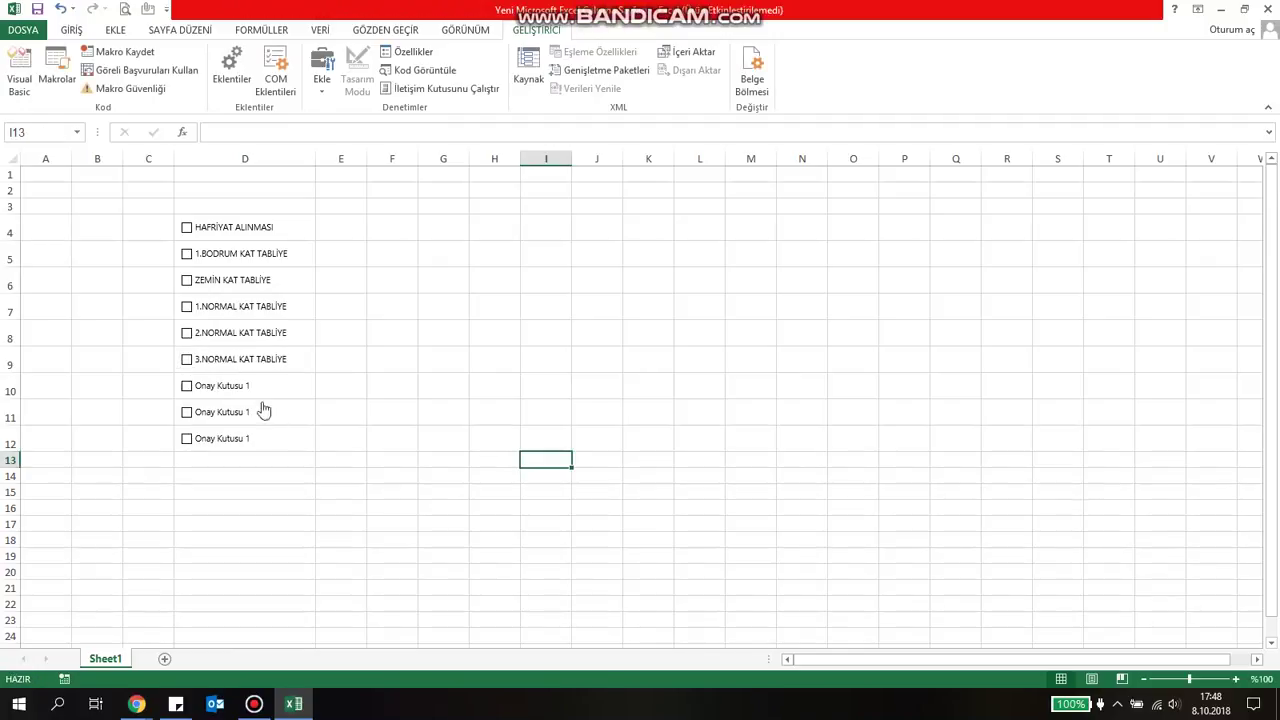
- Relabel the row 10 checkbox 4.NORMAL KAT TABLİYE
right_click(242, 388)
click(313, 455)
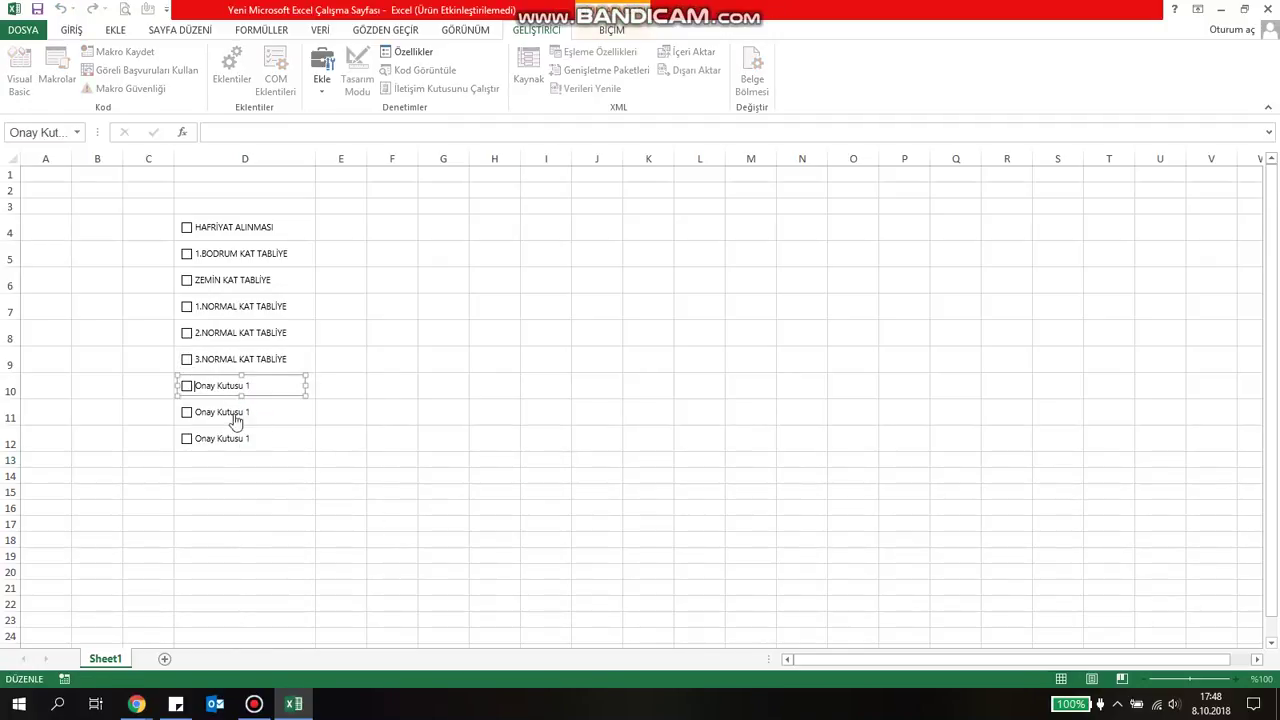
drag(195, 387, 352, 386)
text(4.NORMAL KAT TABLİYE)
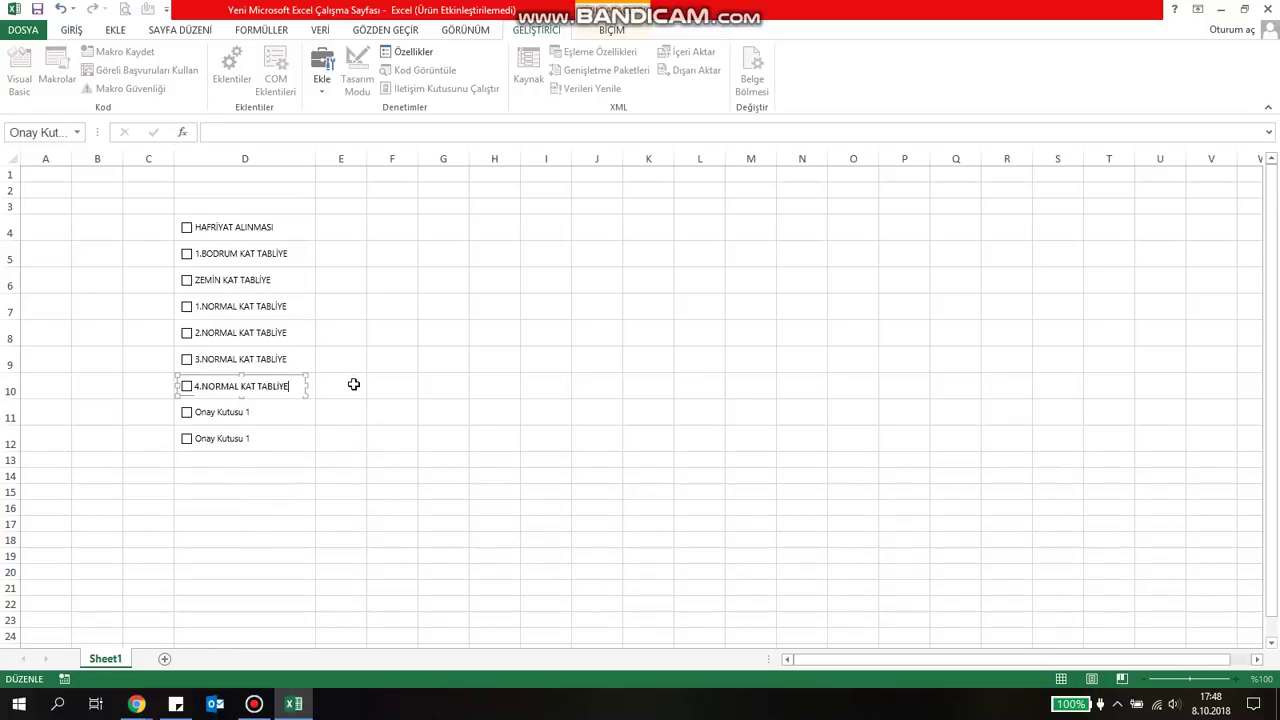
click(448, 470)
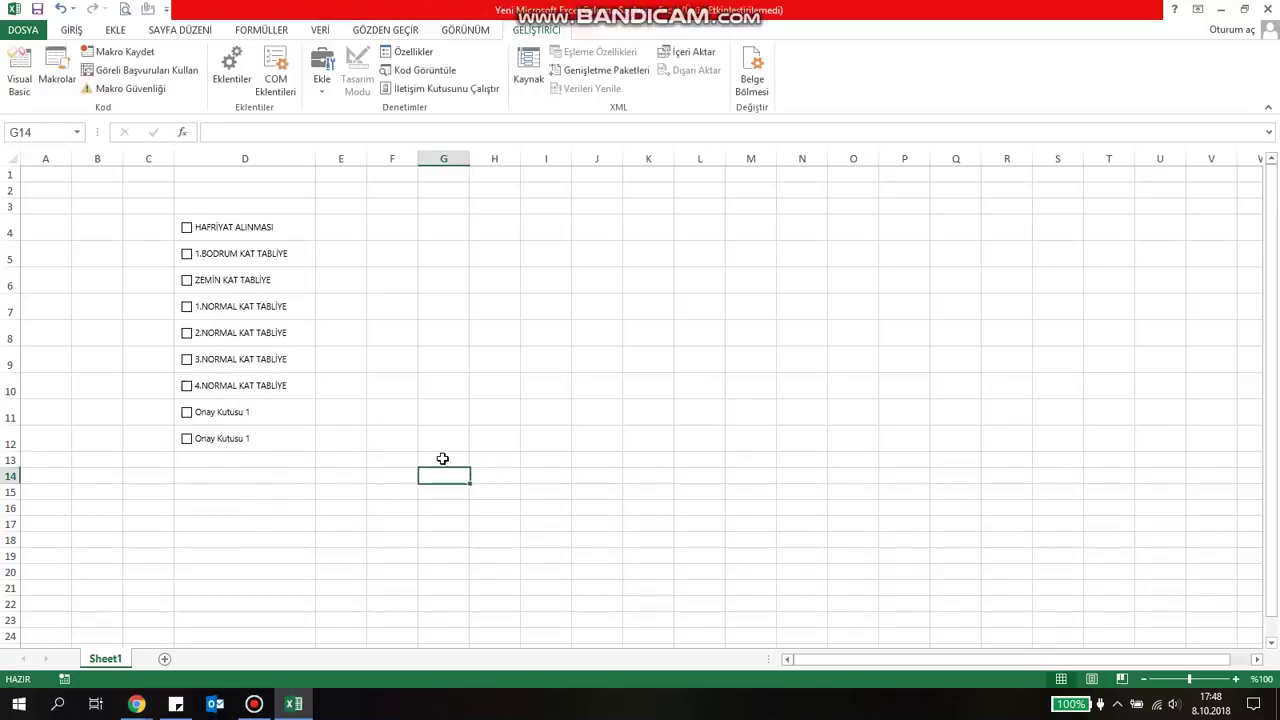
- Cut the spare D12 checkbox and relabel the D11 checkbox ÇATI KAT TABLİYE
right_click(200, 441)
click(232, 452)
right_click(211, 416)
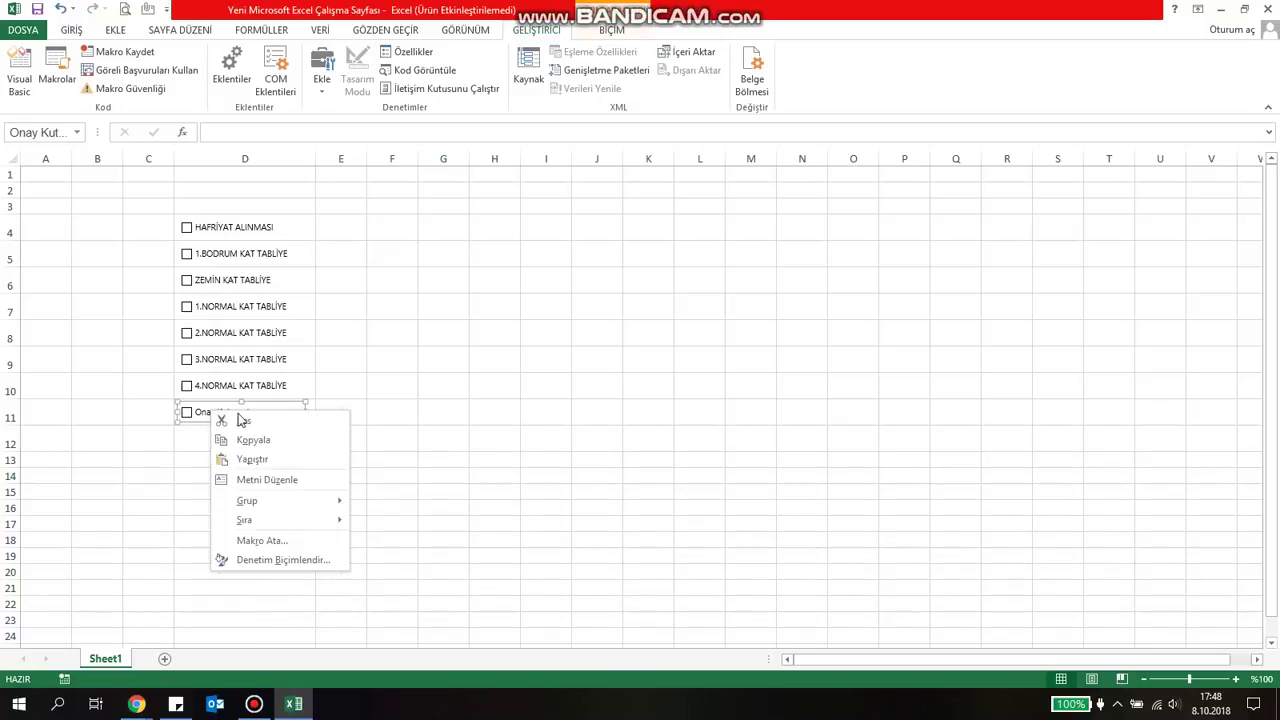
click(272, 478)
drag(200, 414, 349, 406)
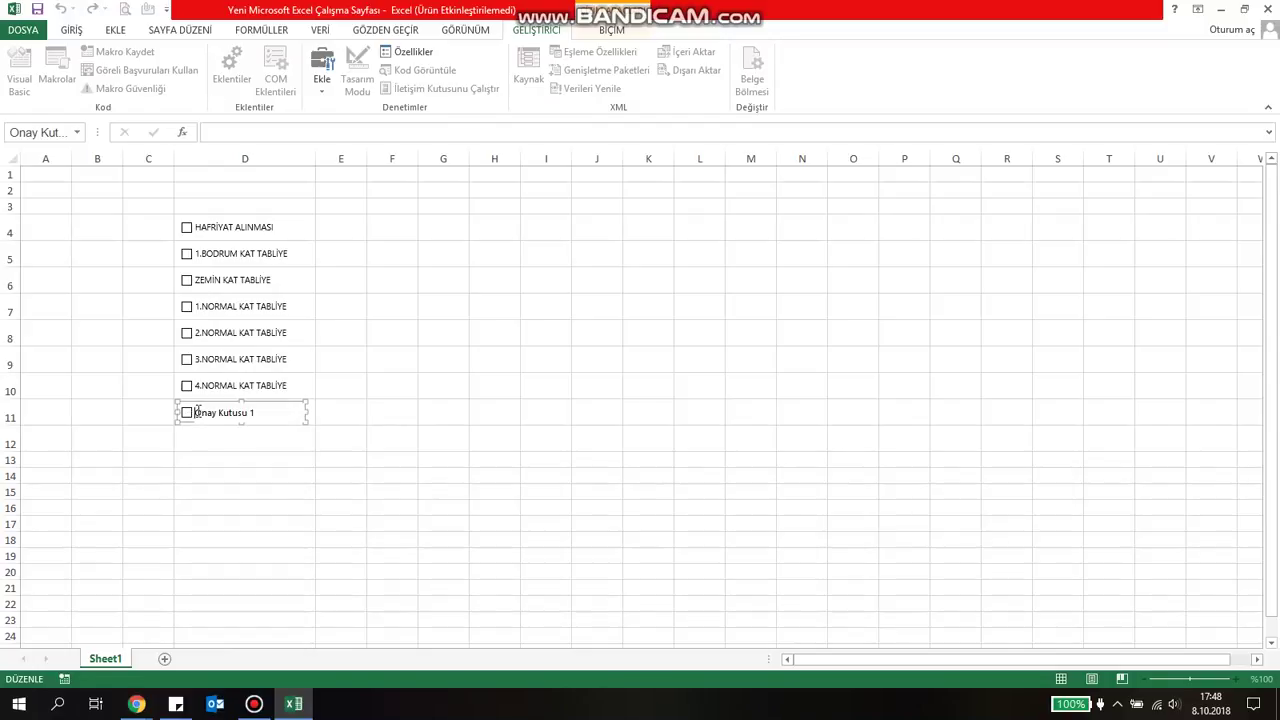
drag(198, 412, 319, 435)
text(CA)
click(545, 489)
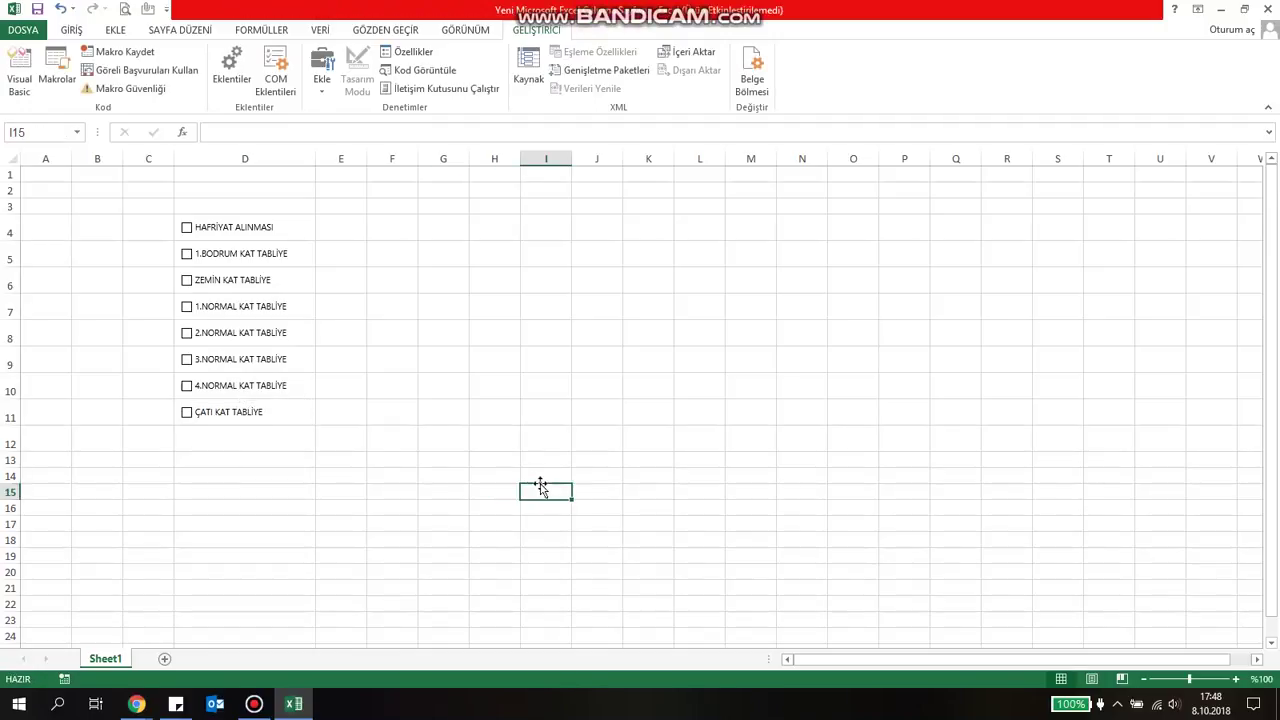
- Link the HAFRİYAT ALINMASI and 1.BODRUM KAT TABLİYE checkboxes to cells E4 and E5
right_click(257, 232)
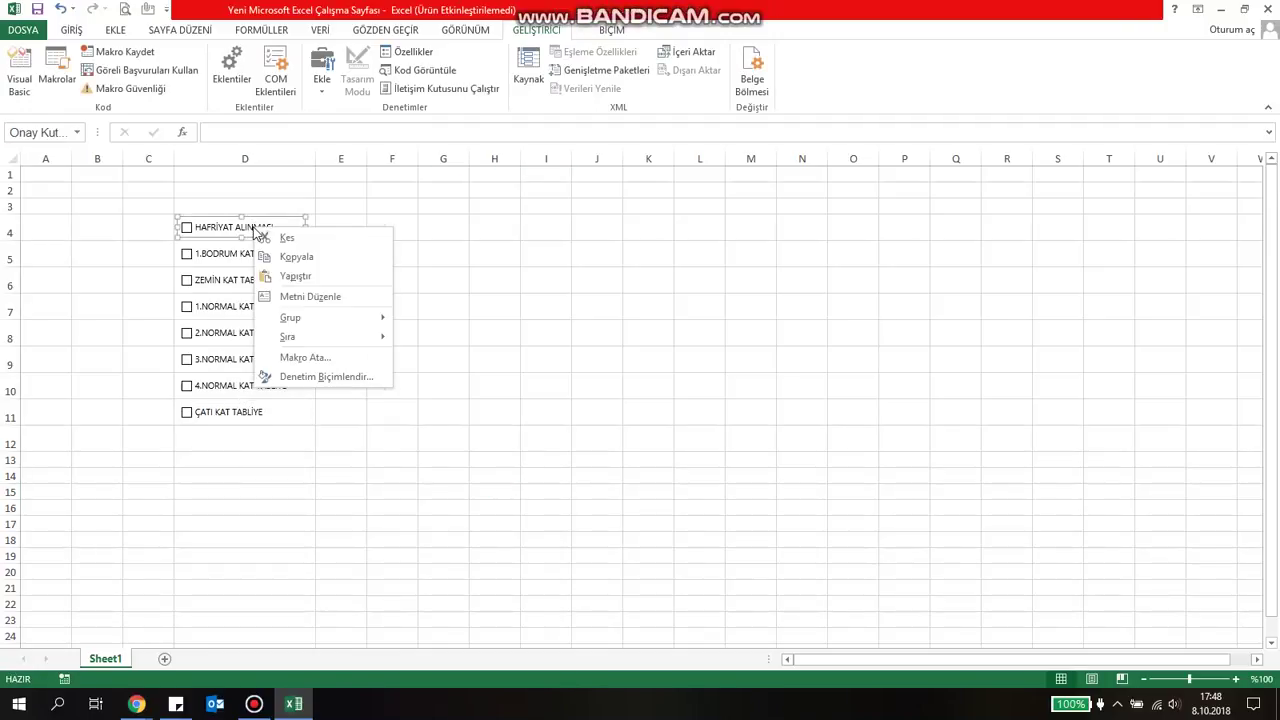
click(326, 380)
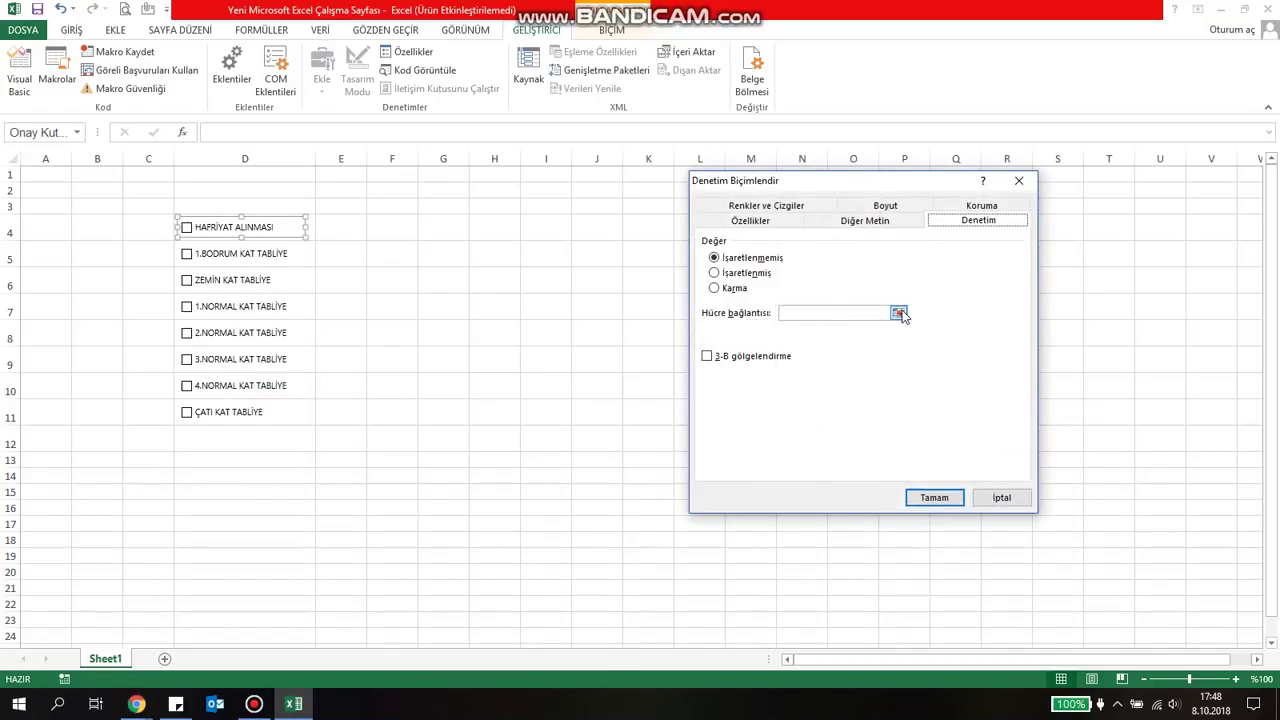
click(898, 313)
click(342, 230)
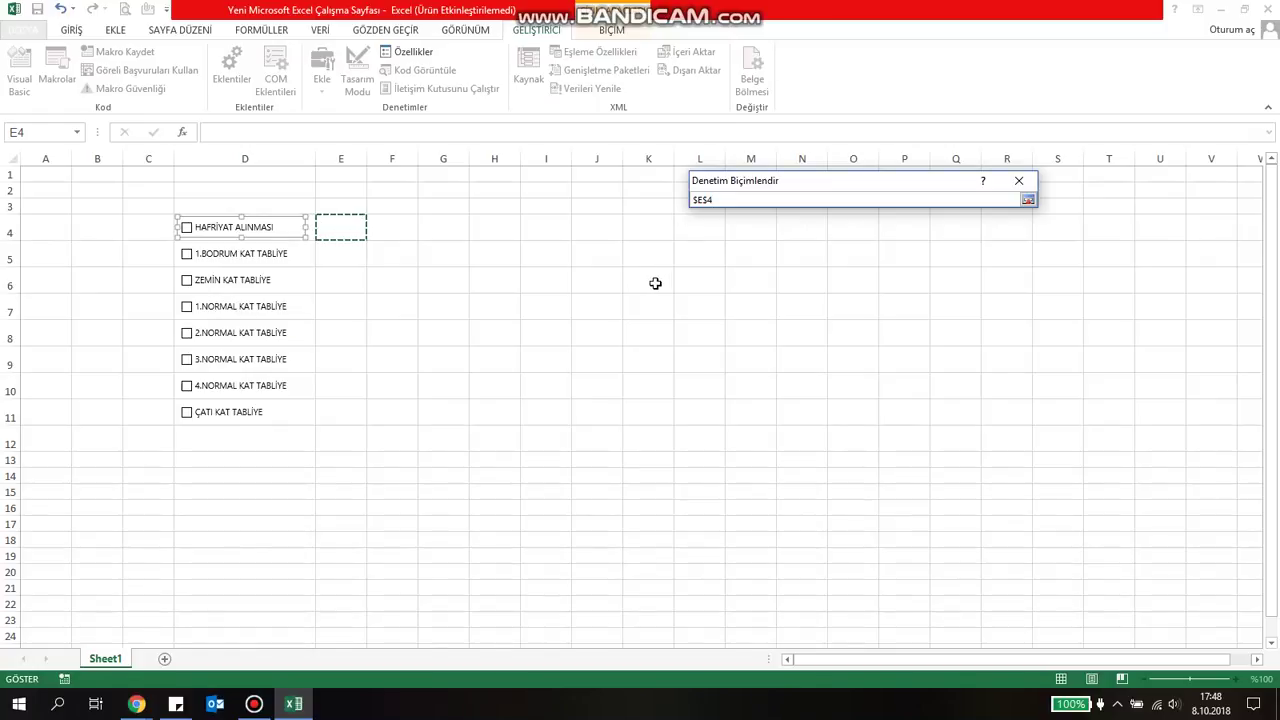
key(Return)
click(934, 497)
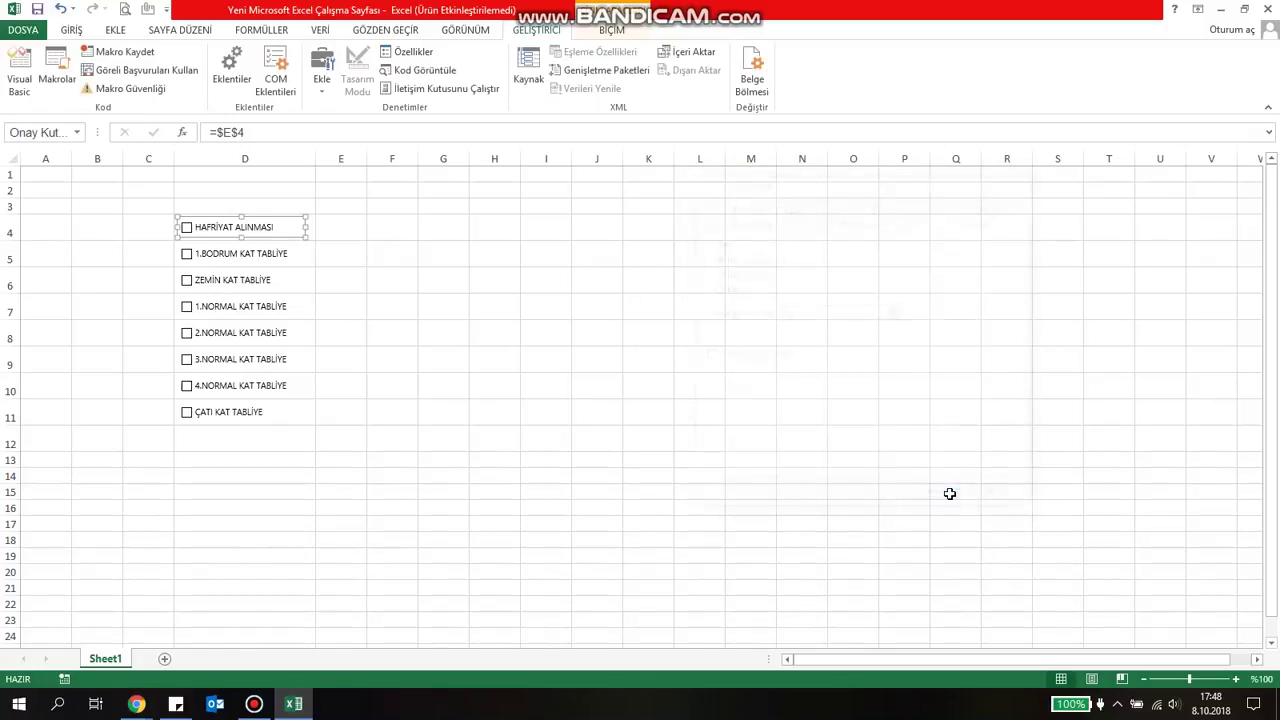
right_click(275, 257)
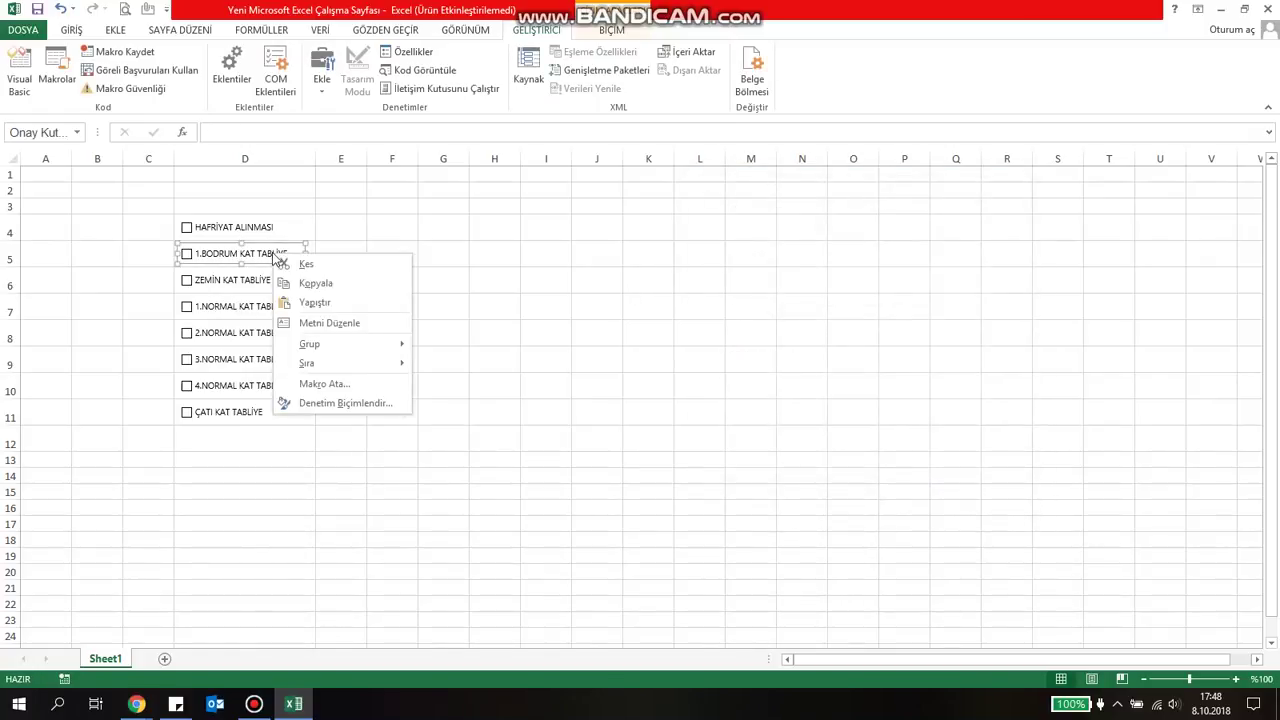
click(369, 404)
click(898, 314)
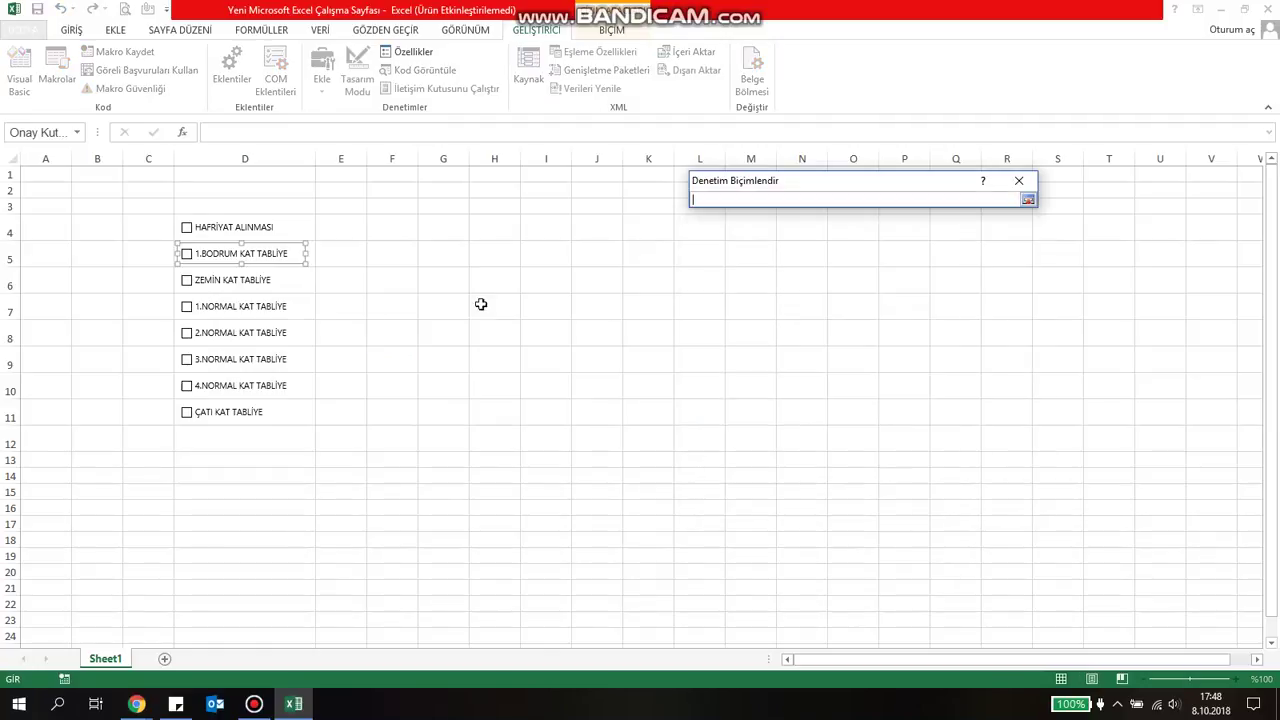
click(339, 256)
key(Return)
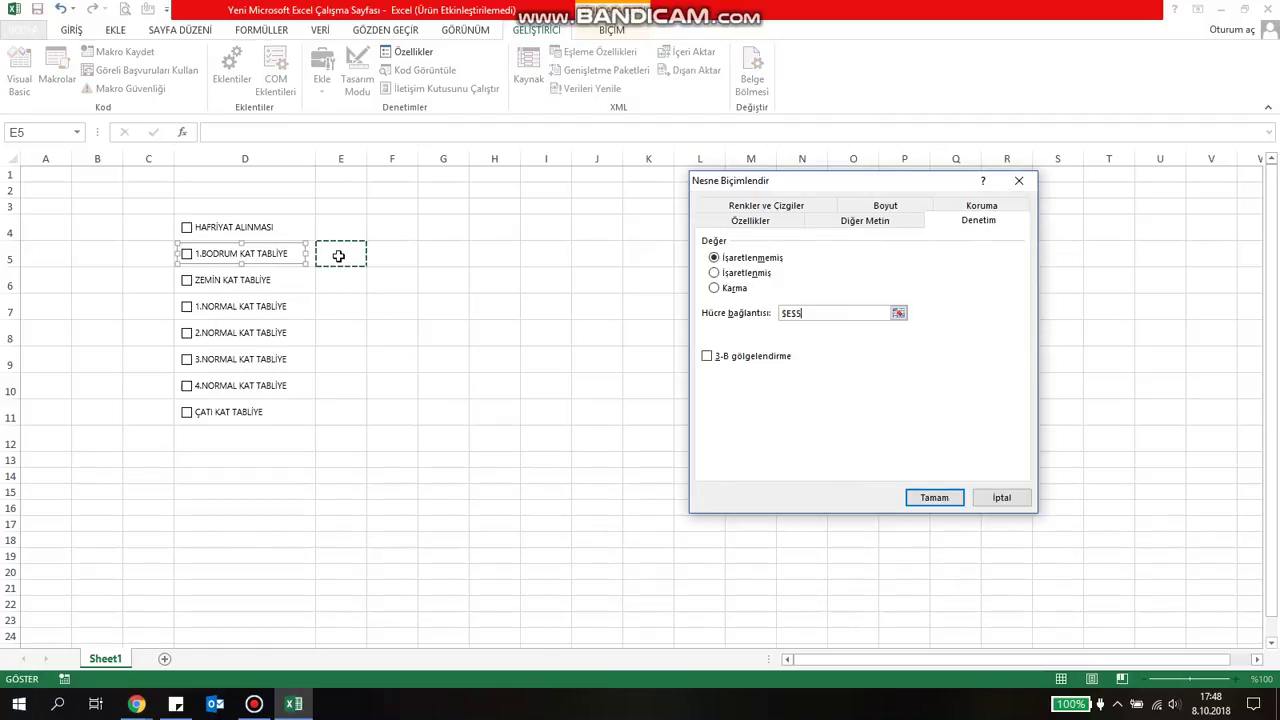
click(930, 496)
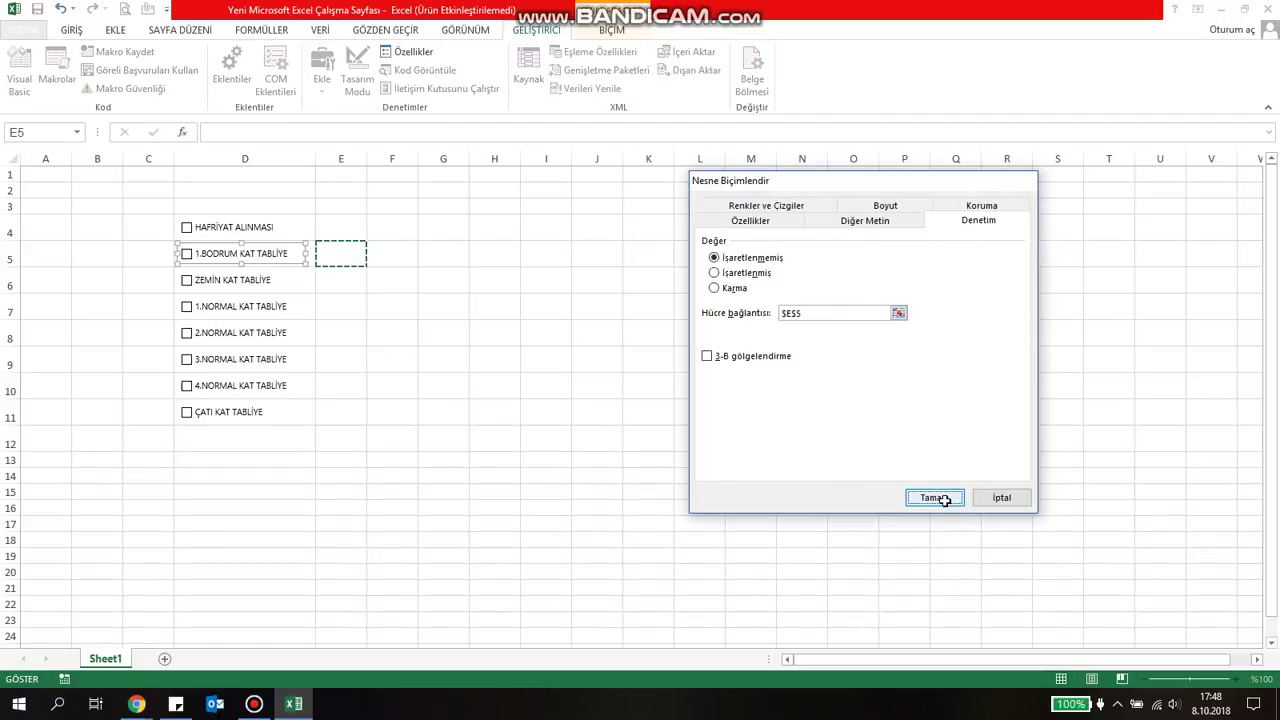
- Link the ZEMİN KAT and 1.NORMAL KAT TABLİYE checkboxes to cells E6 and E7
right_click(271, 280)
click(373, 427)
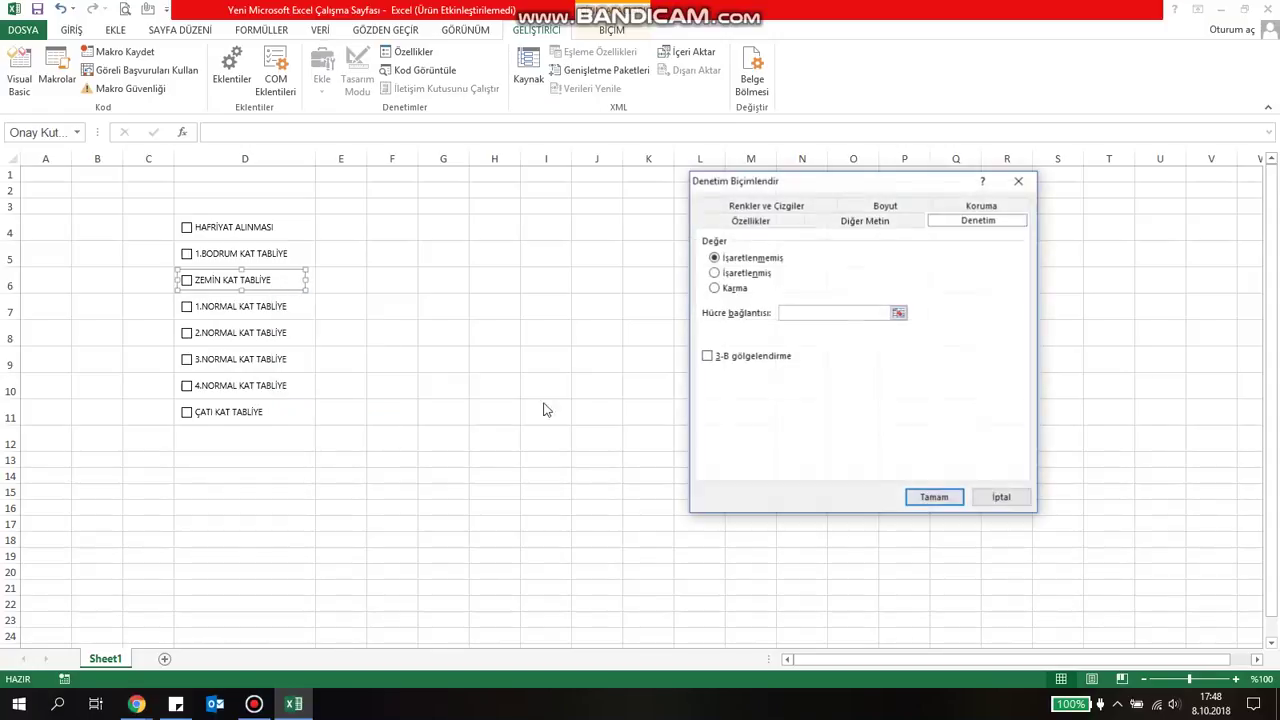
click(898, 313)
click(350, 280)
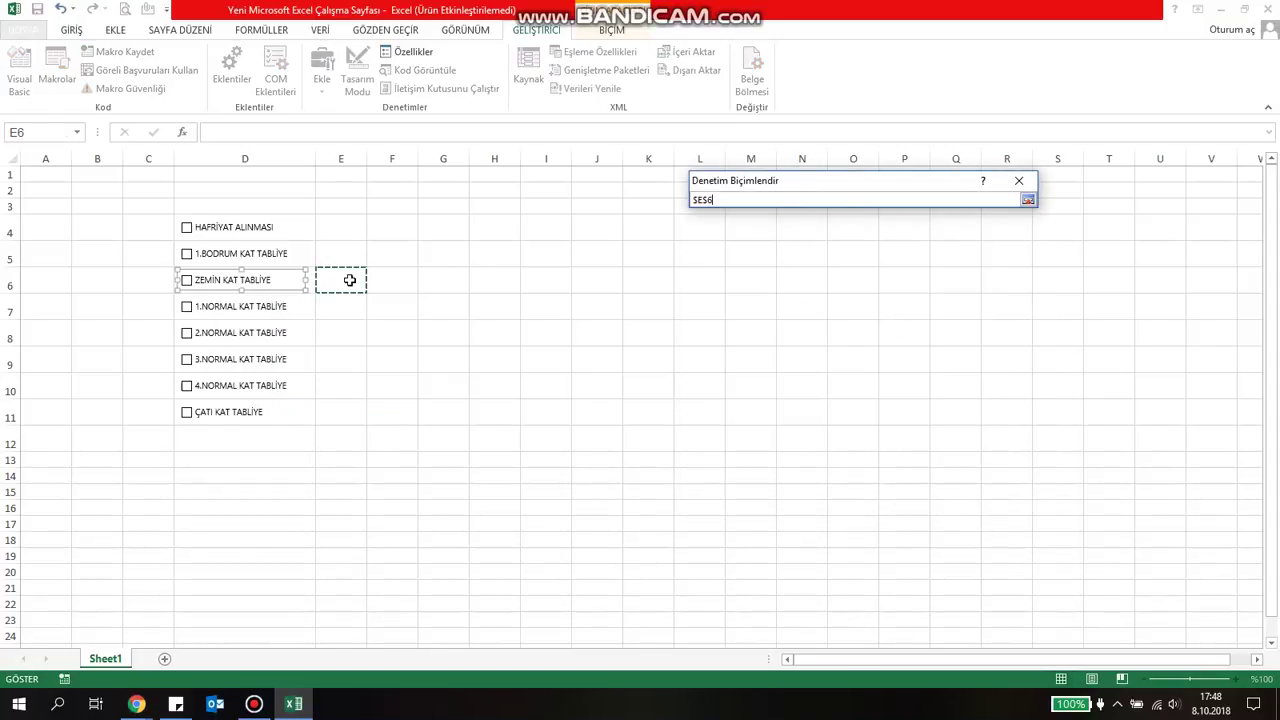
key(Return)
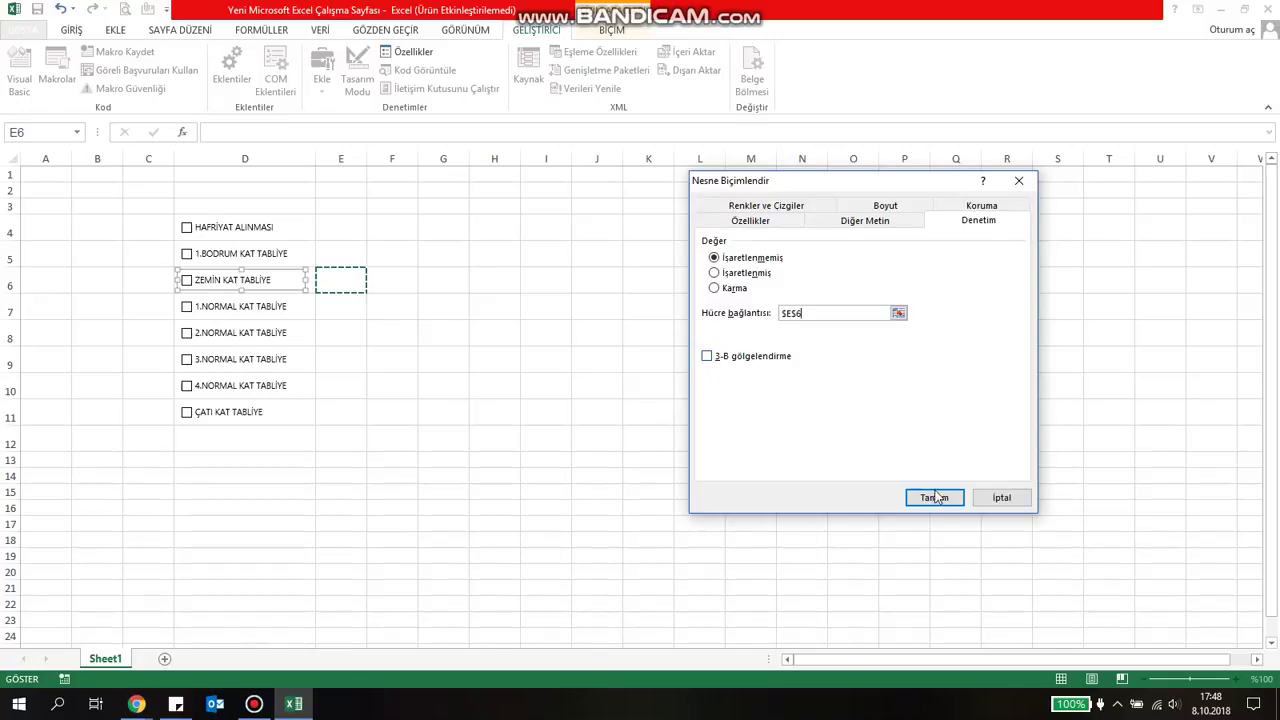
click(934, 497)
right_click(260, 318)
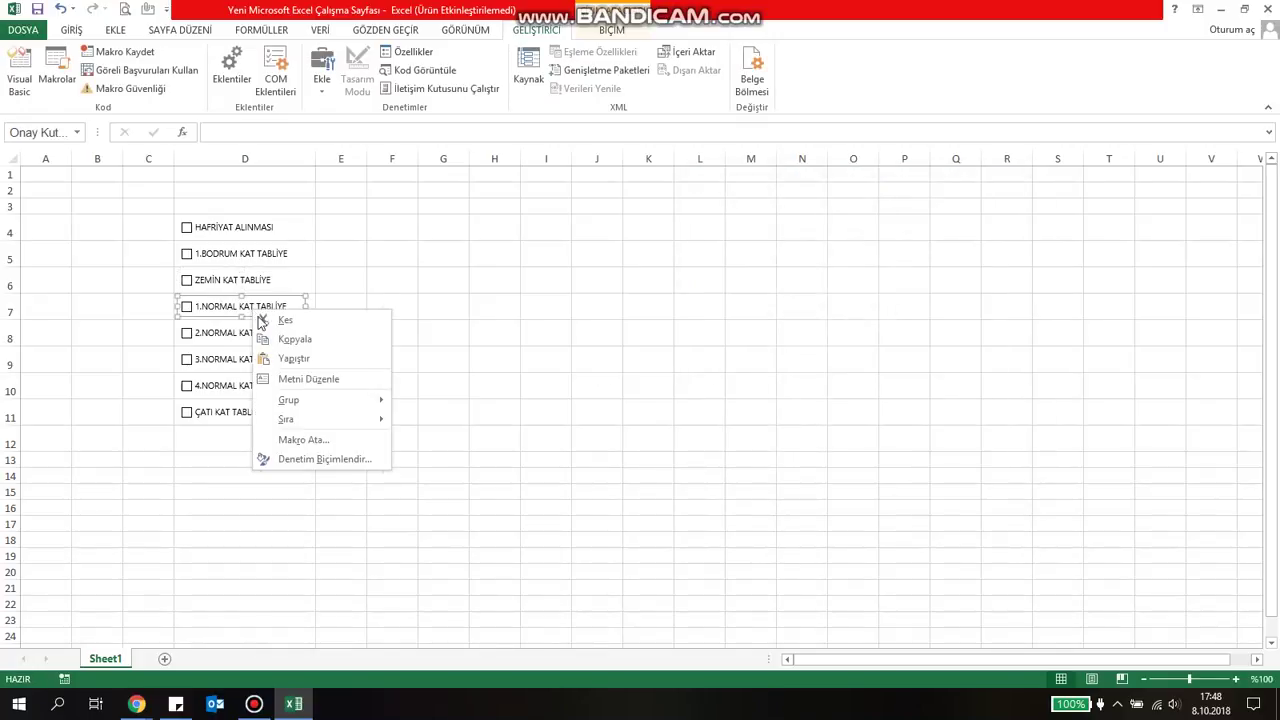
click(330, 460)
click(898, 314)
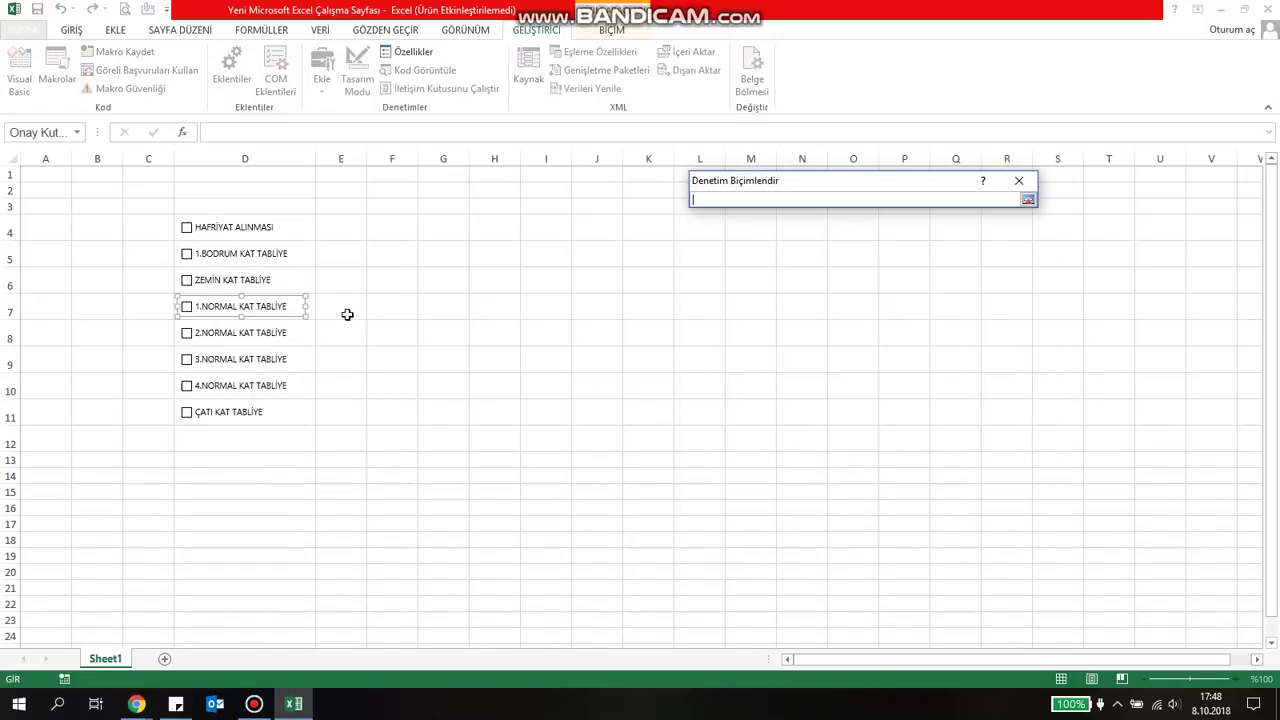
click(346, 314)
key(Return)
key(Return)
- Link the 2.NORMAL and 3.NORMAL KAT TABLİYE checkboxes to cells E8 and E9
right_click(258, 338)
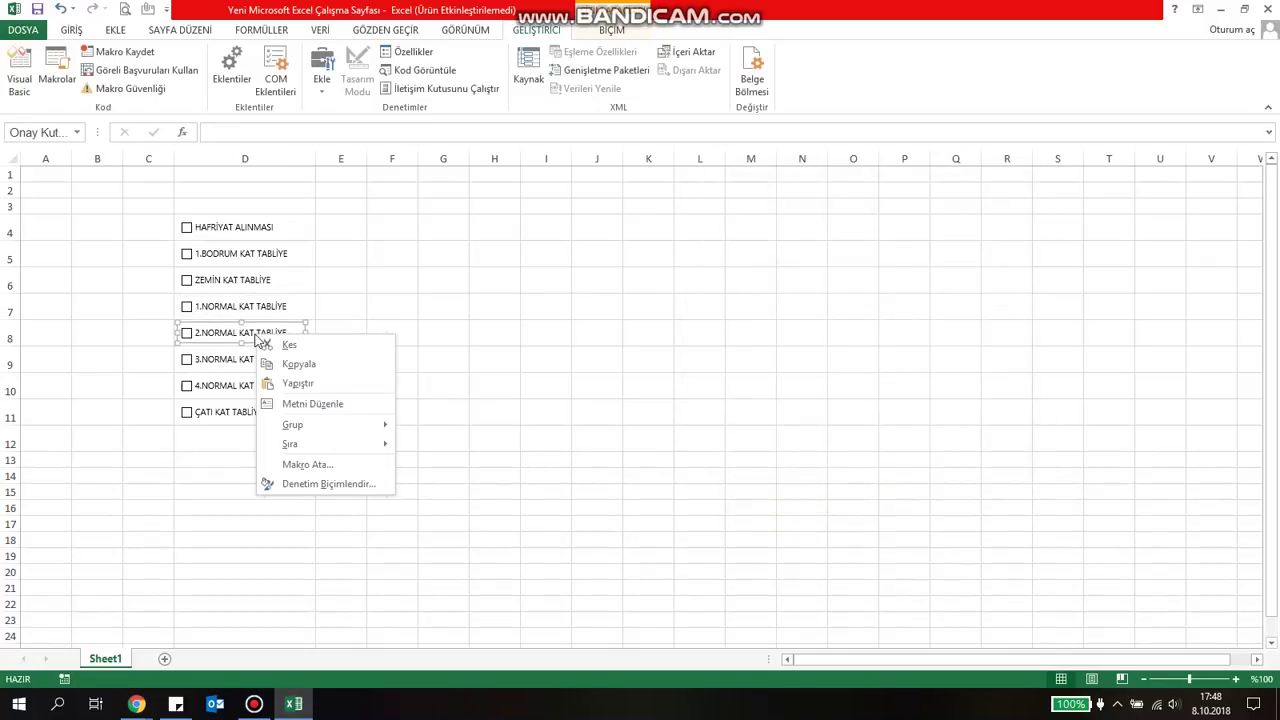
click(328, 483)
click(899, 313)
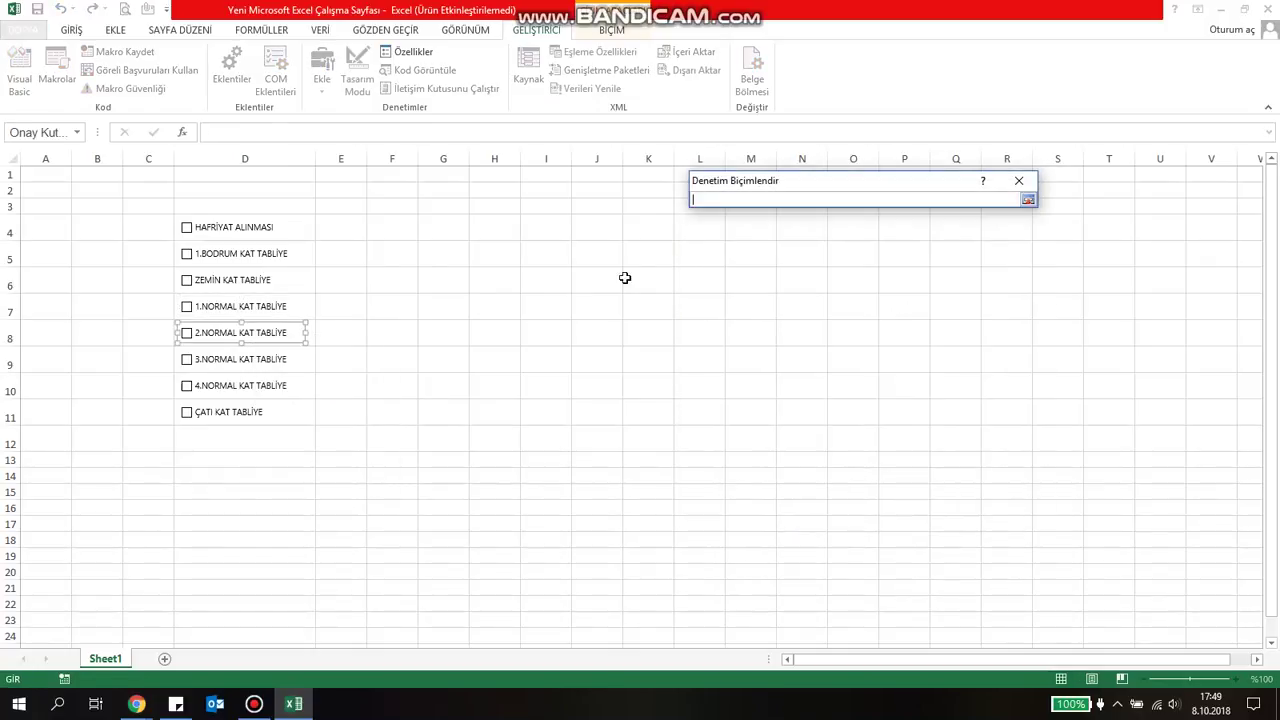
click(351, 331)
key(Return)
key(Return)
right_click(258, 365)
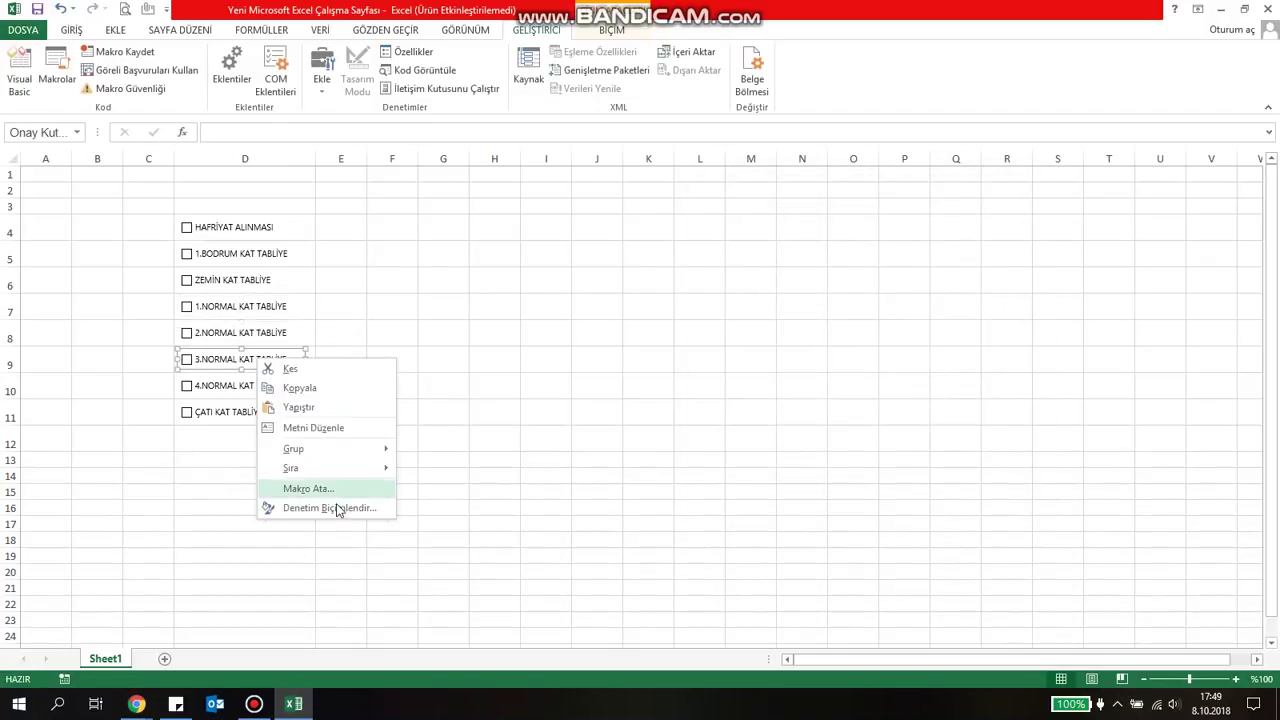
click(335, 508)
click(899, 313)
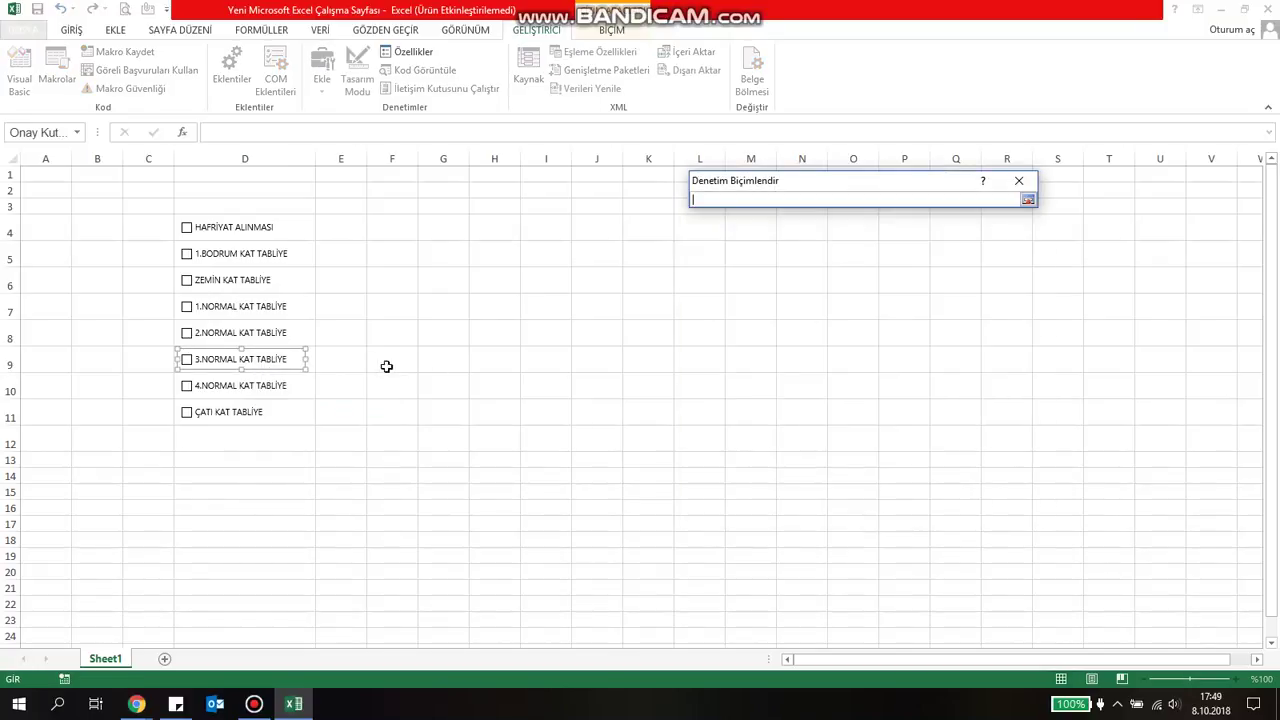
click(355, 361)
key(Return)
key(Return)
- Link the 4.NORMAL KAT and ÇATI KAT TABLİYE checkboxes to cells E10 and E11
right_click(277, 389)
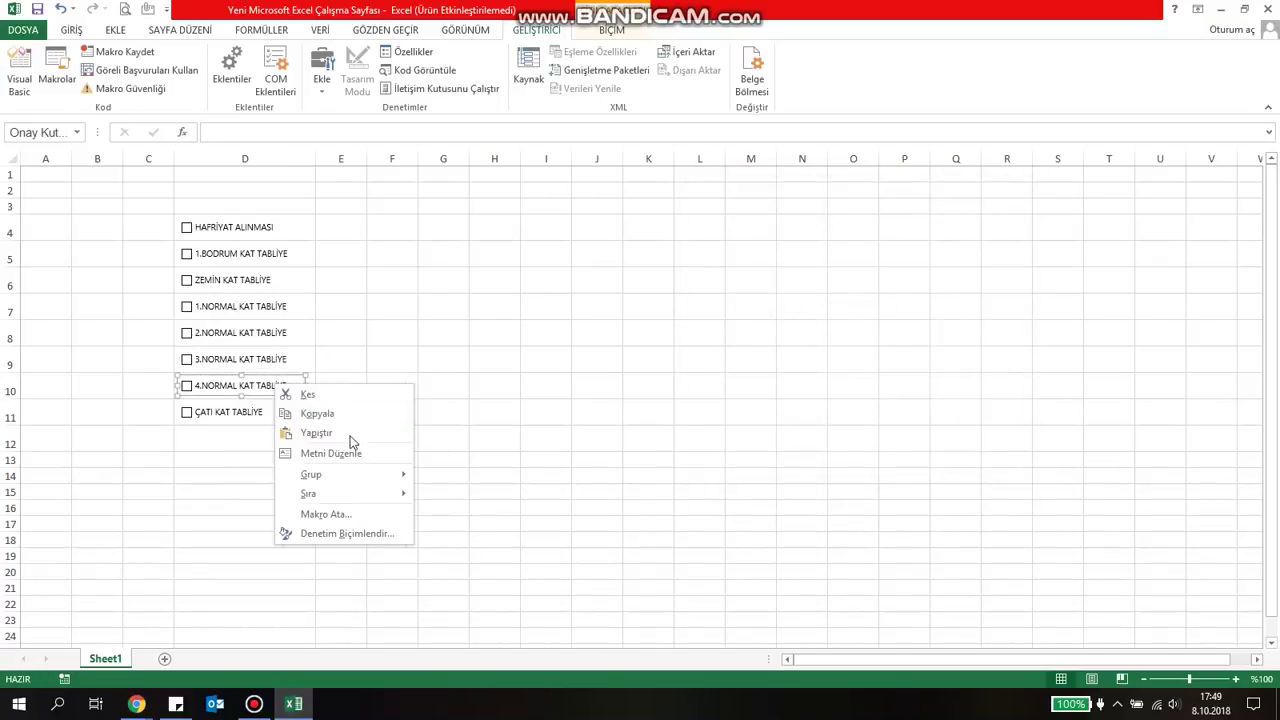
click(335, 533)
click(899, 313)
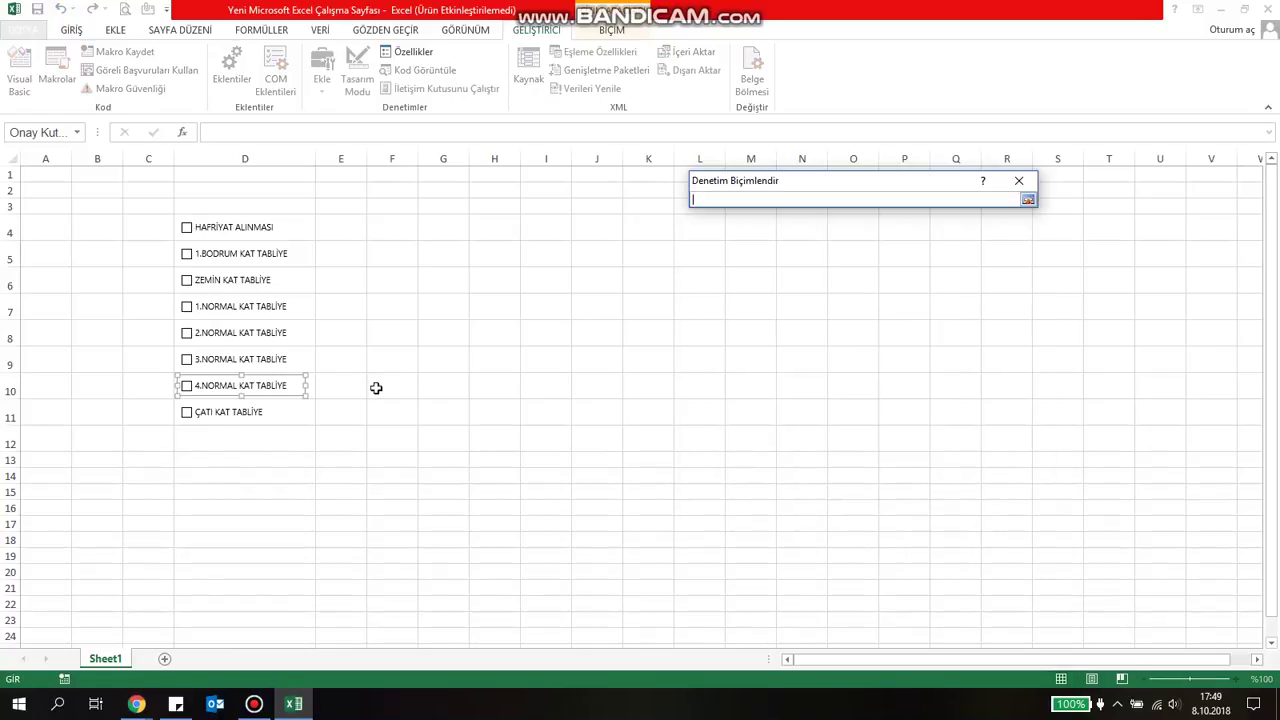
click(350, 388)
key(Return)
key(Return)
right_click(241, 420)
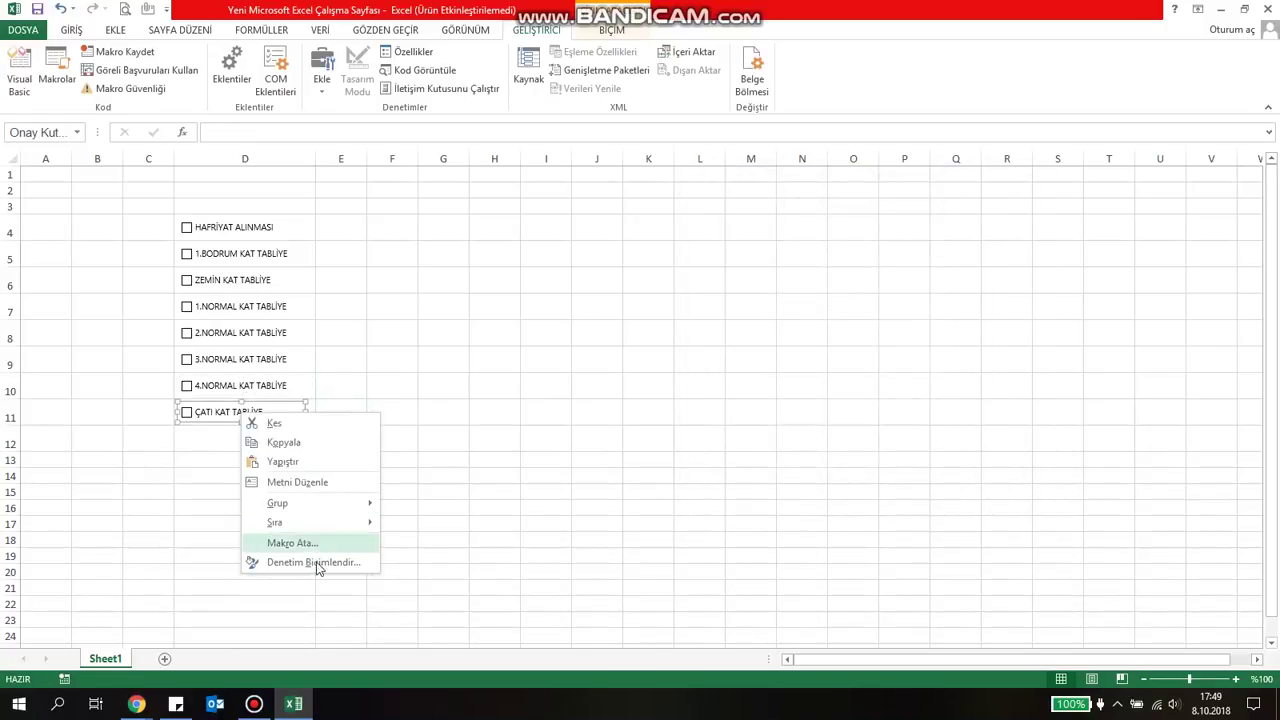
click(330, 563)
click(899, 313)
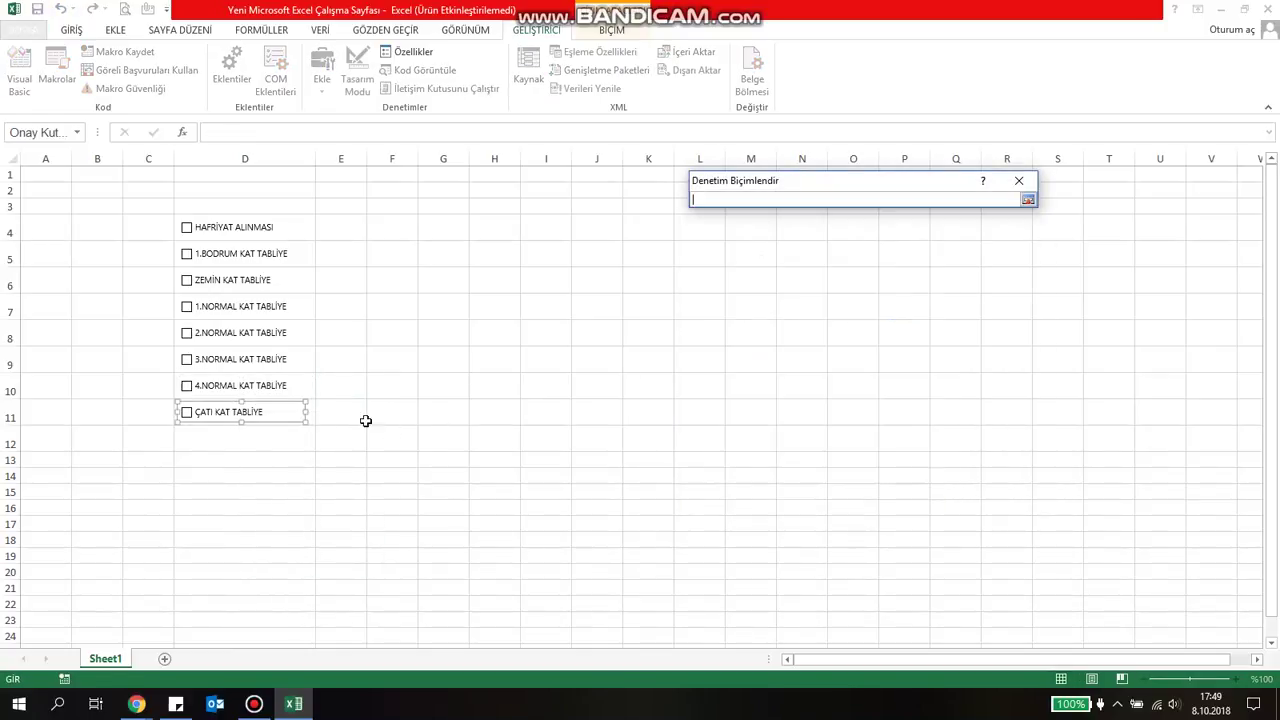
click(346, 414)
key(Return)
key(Return)
click(405, 492)
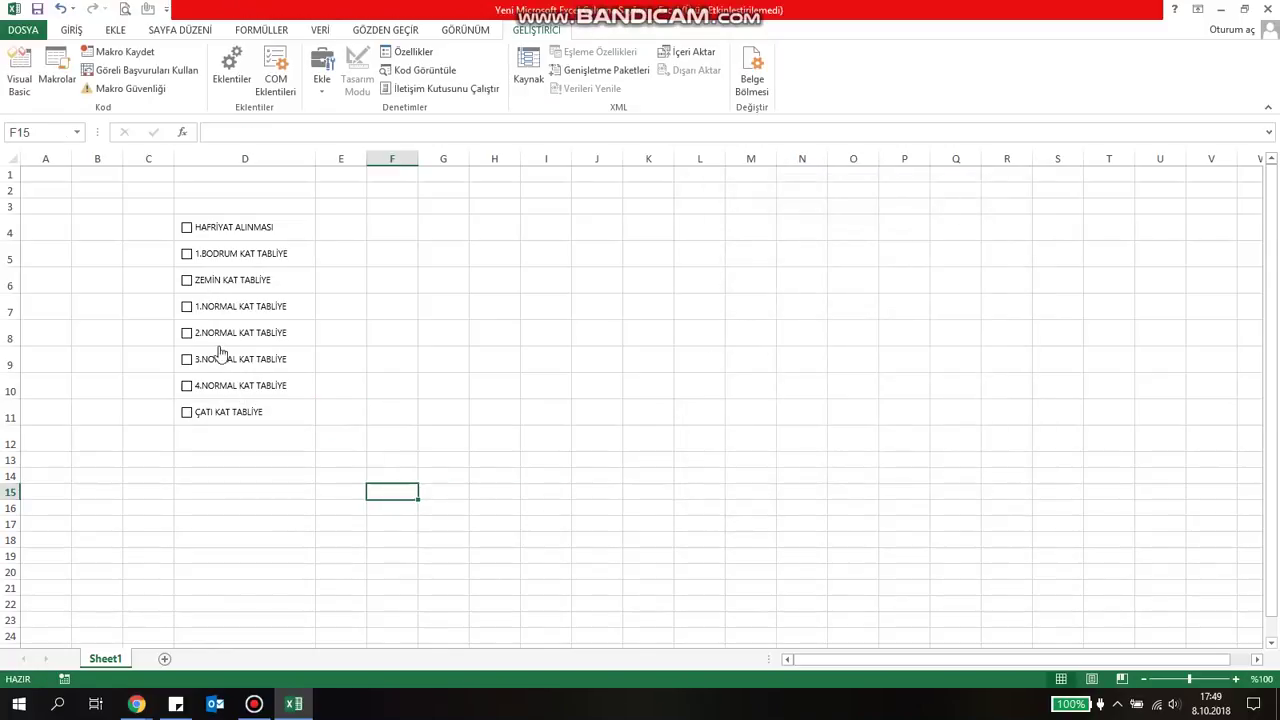
- Tick all eight checklist checkboxes, from HAFRİYAT ALINMASI to ÇATI KAT TABLİYE, to test their links
click(186, 228)
click(187, 256)
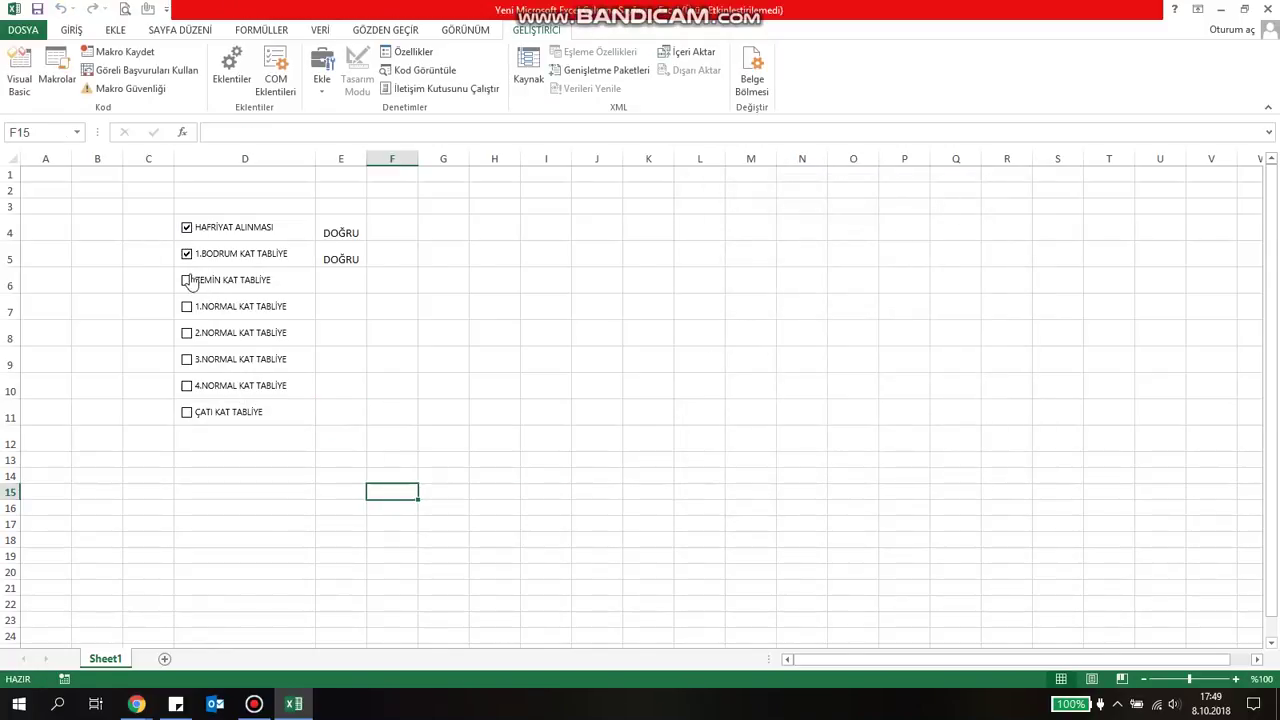
click(187, 281)
click(187, 307)
click(187, 334)
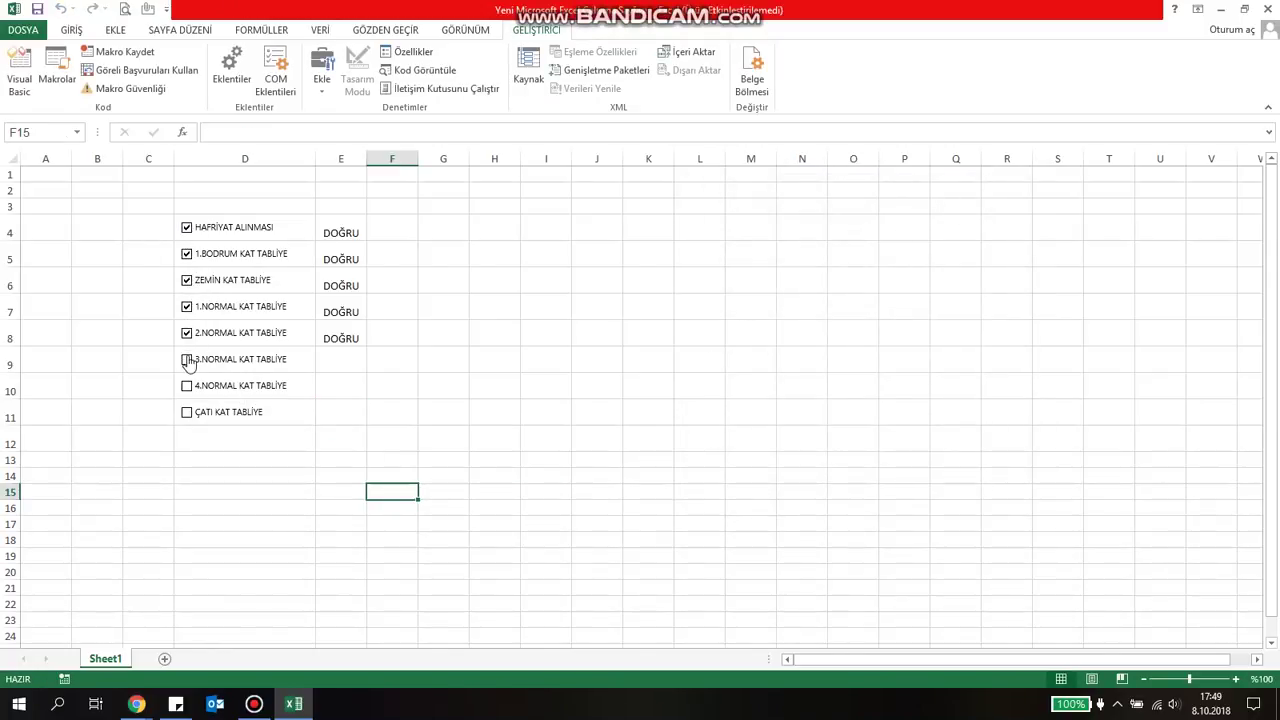
click(187, 360)
click(187, 386)
click(187, 413)
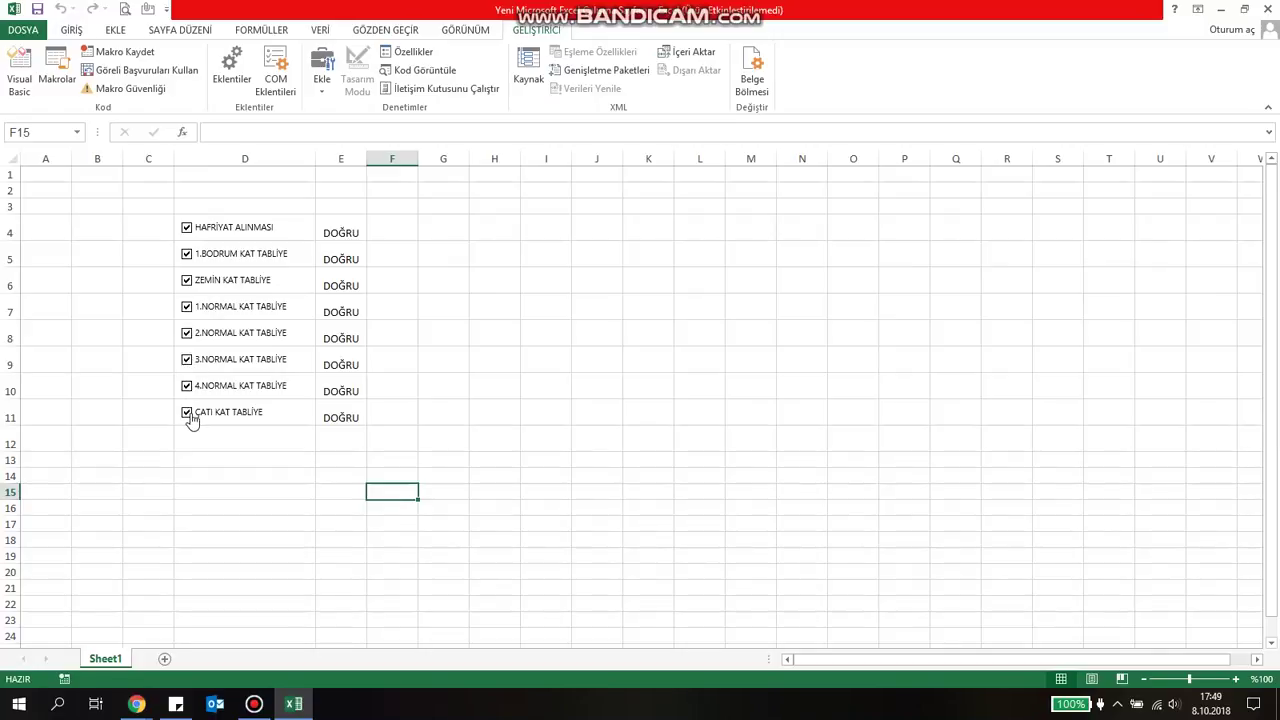
click(617, 266)
- Make row 3 taller and enter headers DOĞRU, YANLIŞ, TOPLAM, İLERLEME in G3:J3
click(452, 206)
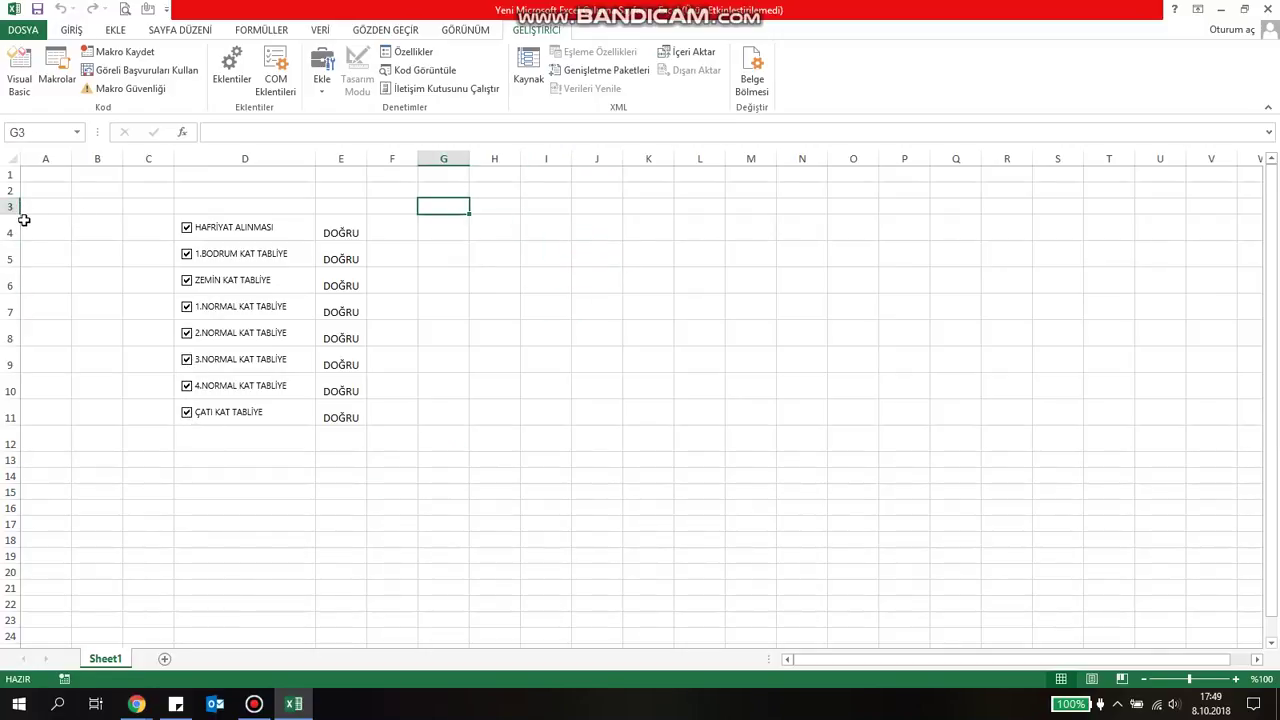
drag(14, 215, 149, 229)
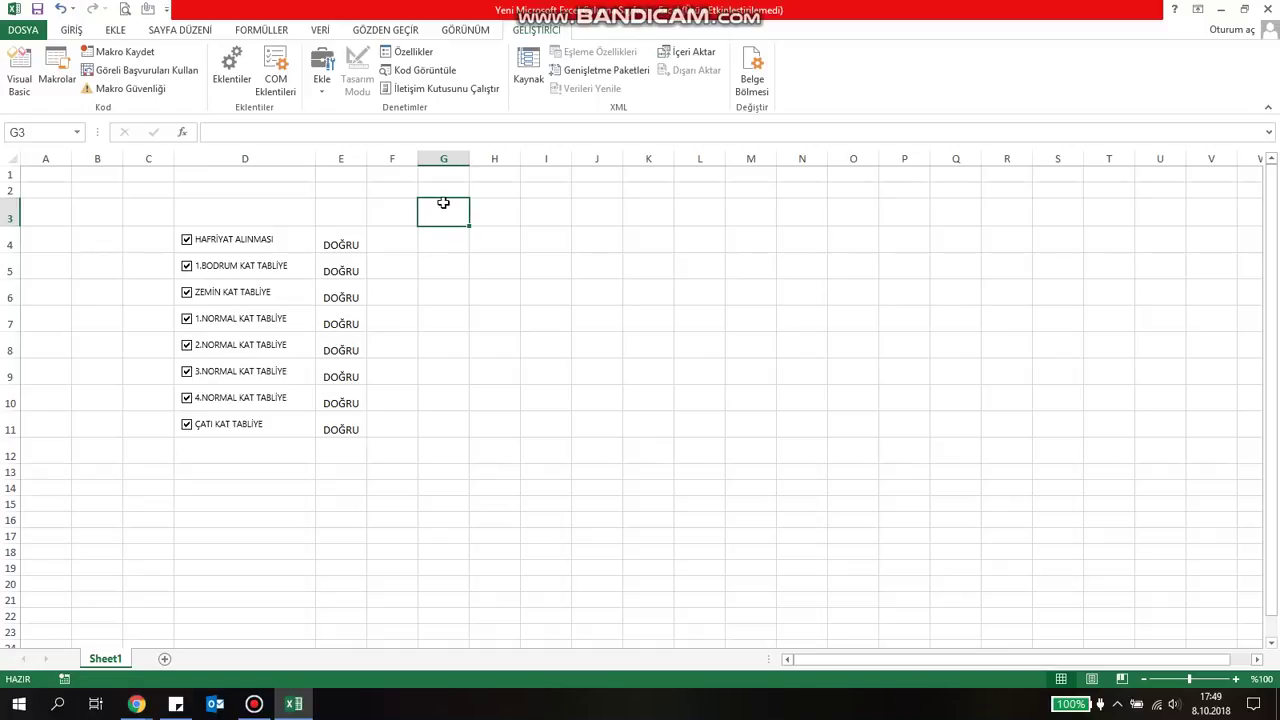
text(DOĞRU)
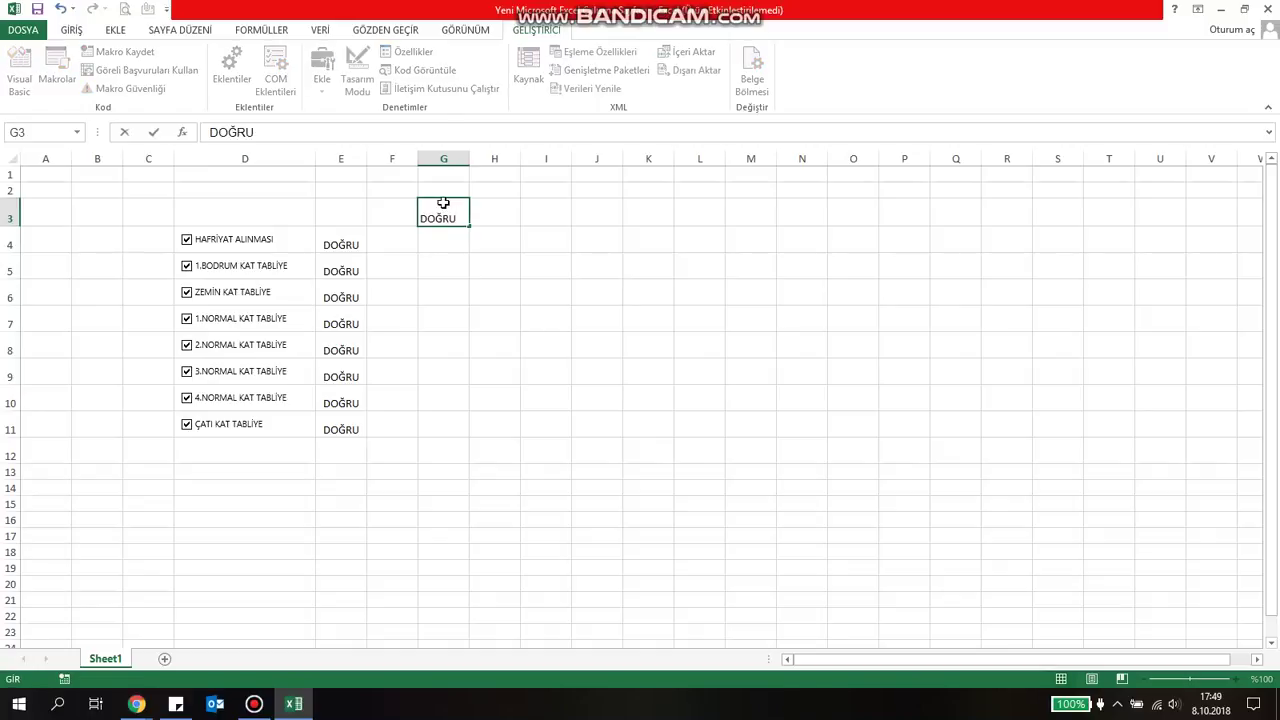
key(Tab)
text(YANL)
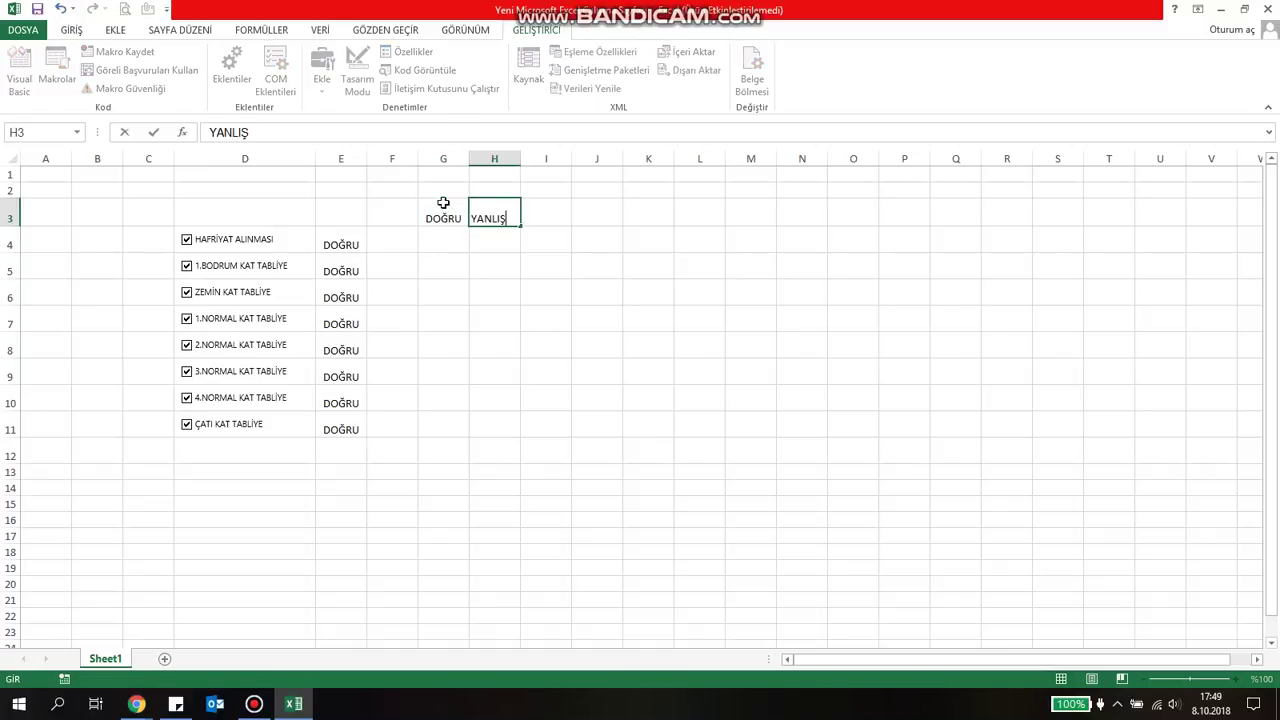
key(Tab)
text(TOPLA)
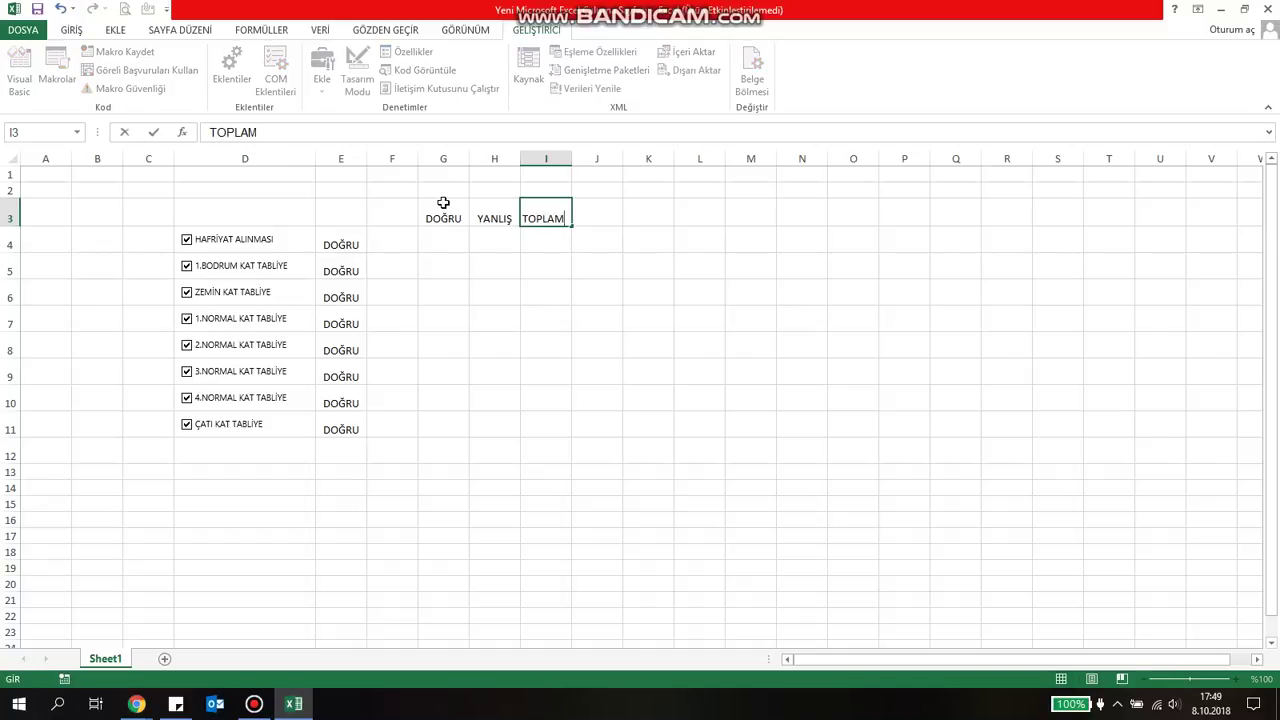
key(Tab)
text(İLER)
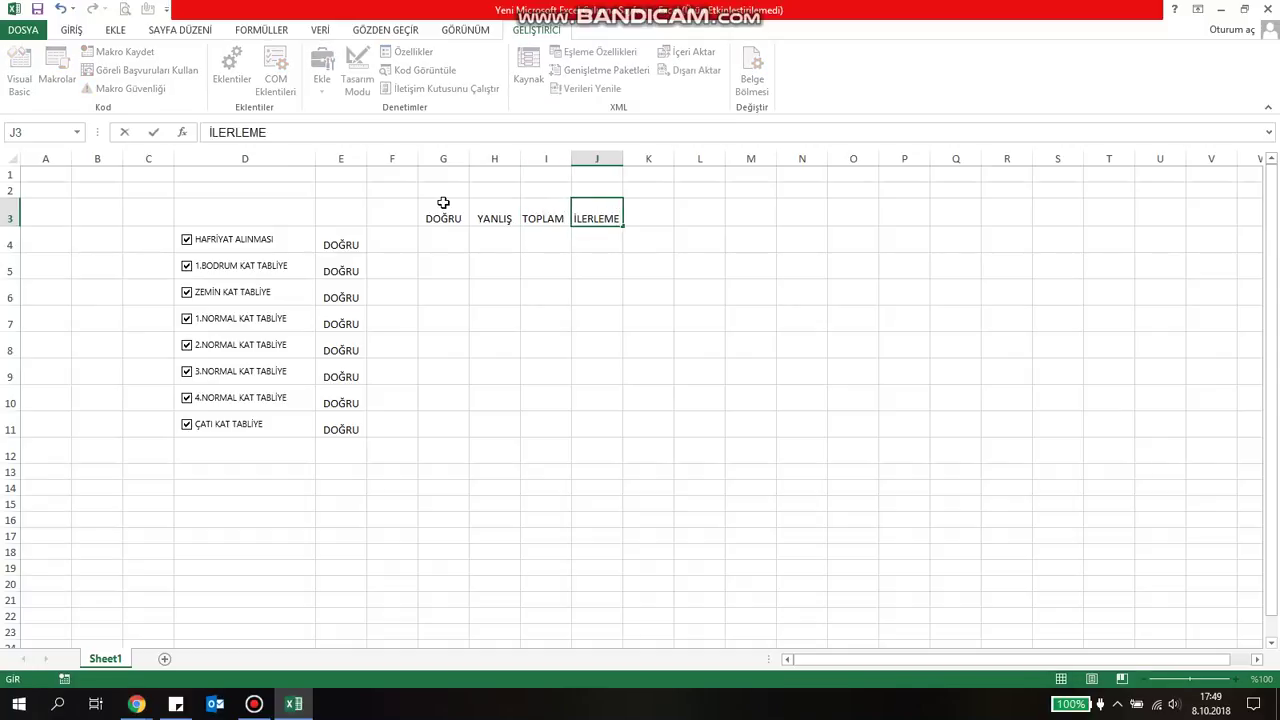
key(Return)
- Untick all eight checklist items, from HAFRİYAT ALINMASI to ÇATI KAT TABLİYE
click(187, 266)
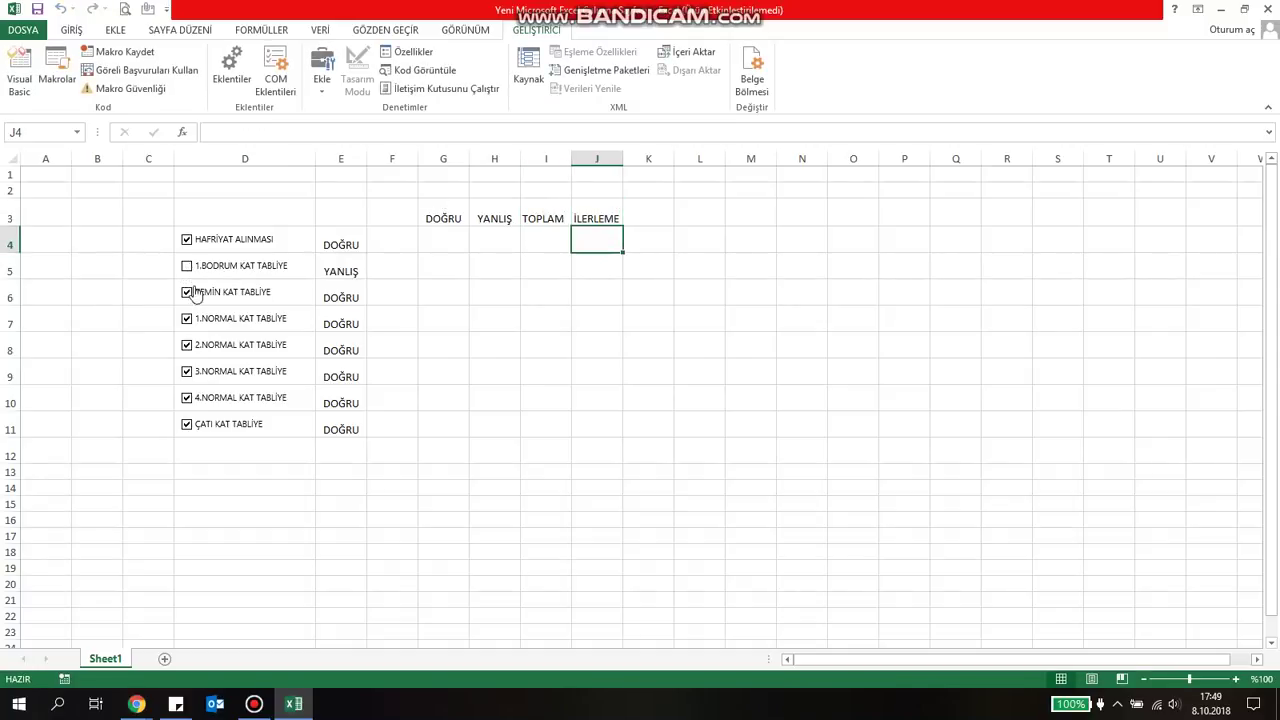
click(187, 293)
click(187, 319)
click(187, 345)
click(187, 371)
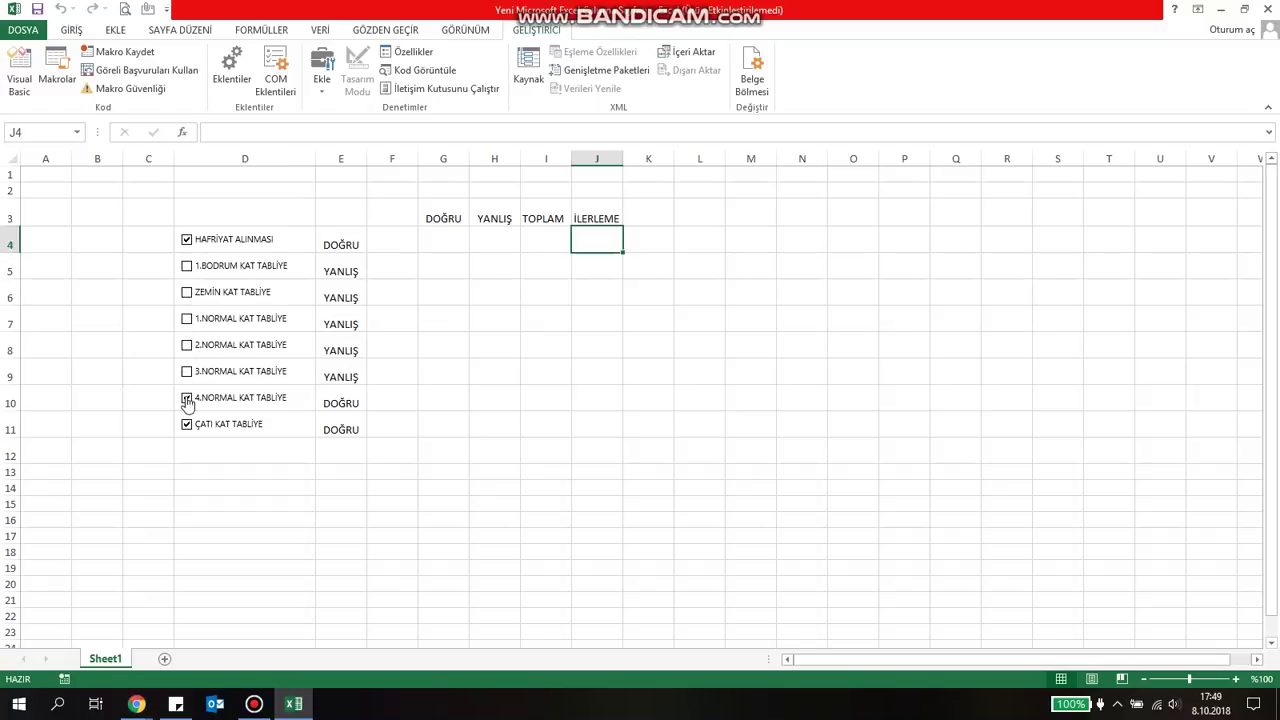
click(187, 398)
click(187, 426)
click(186, 240)
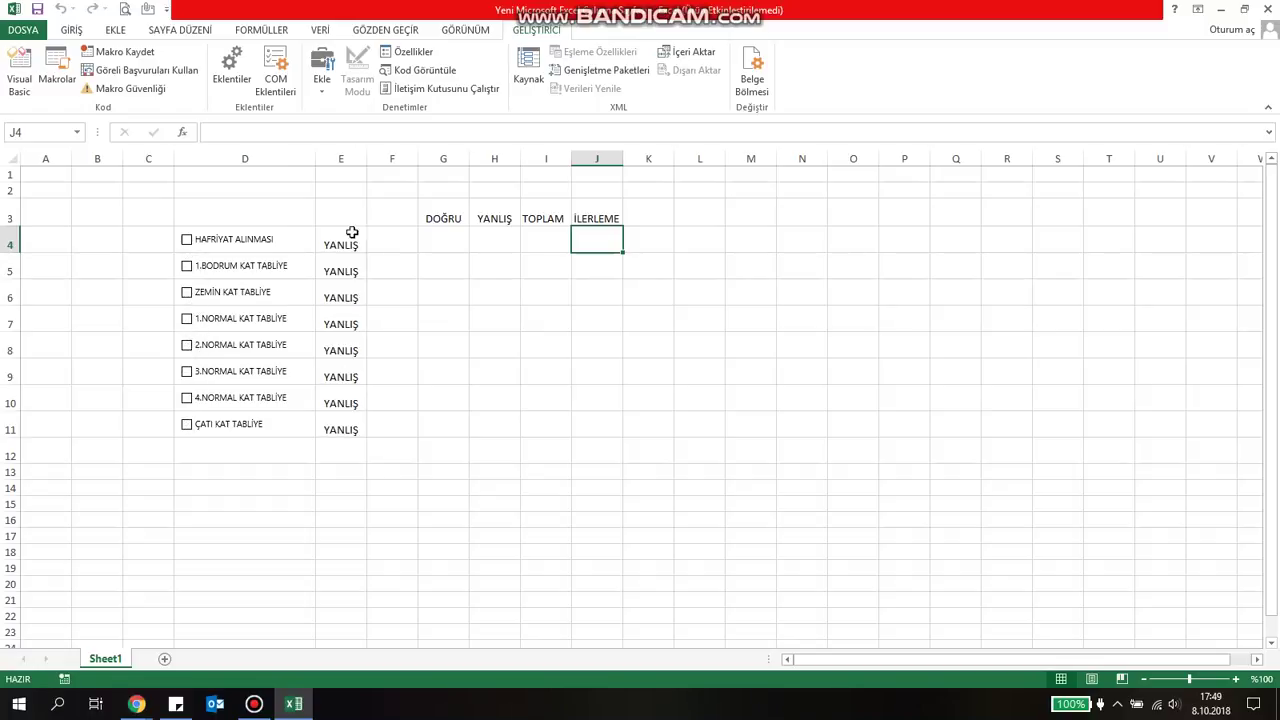
- Enter =EĞERSAY(E:E;G3) in G4 to count the DOĞRU entries in column E
click(439, 246)
text(=)
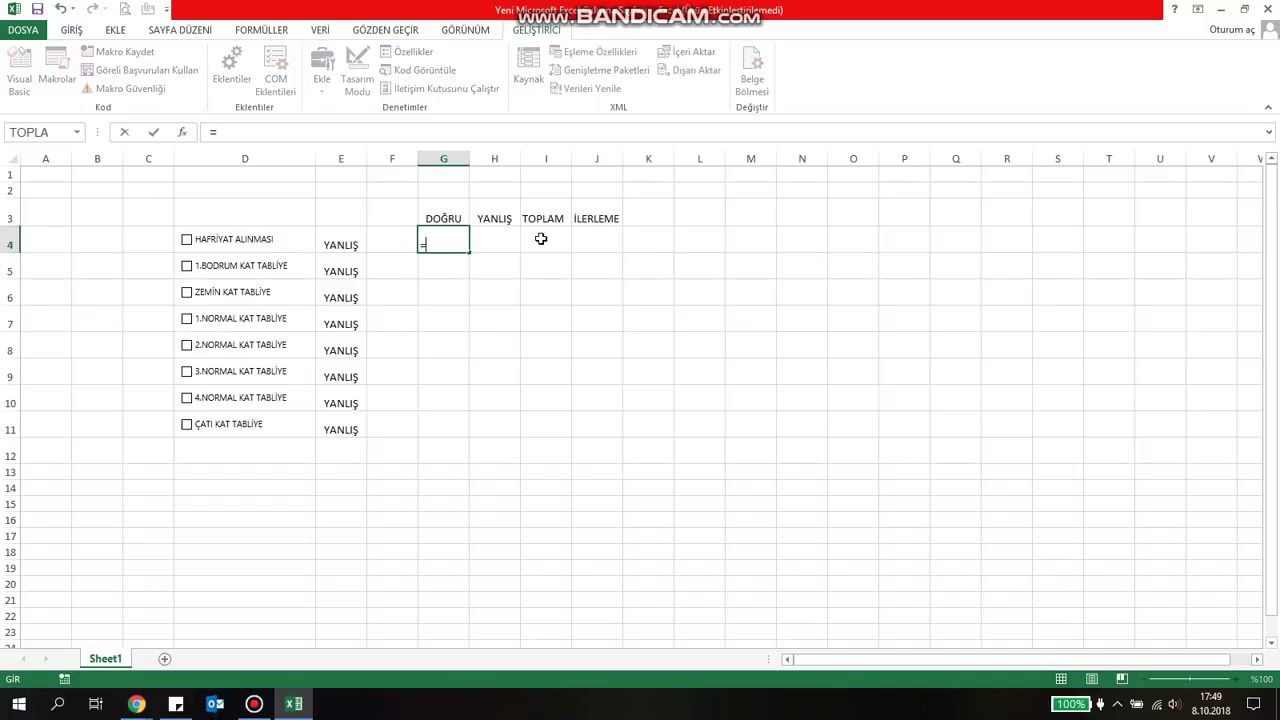
text(EĞERSAY)
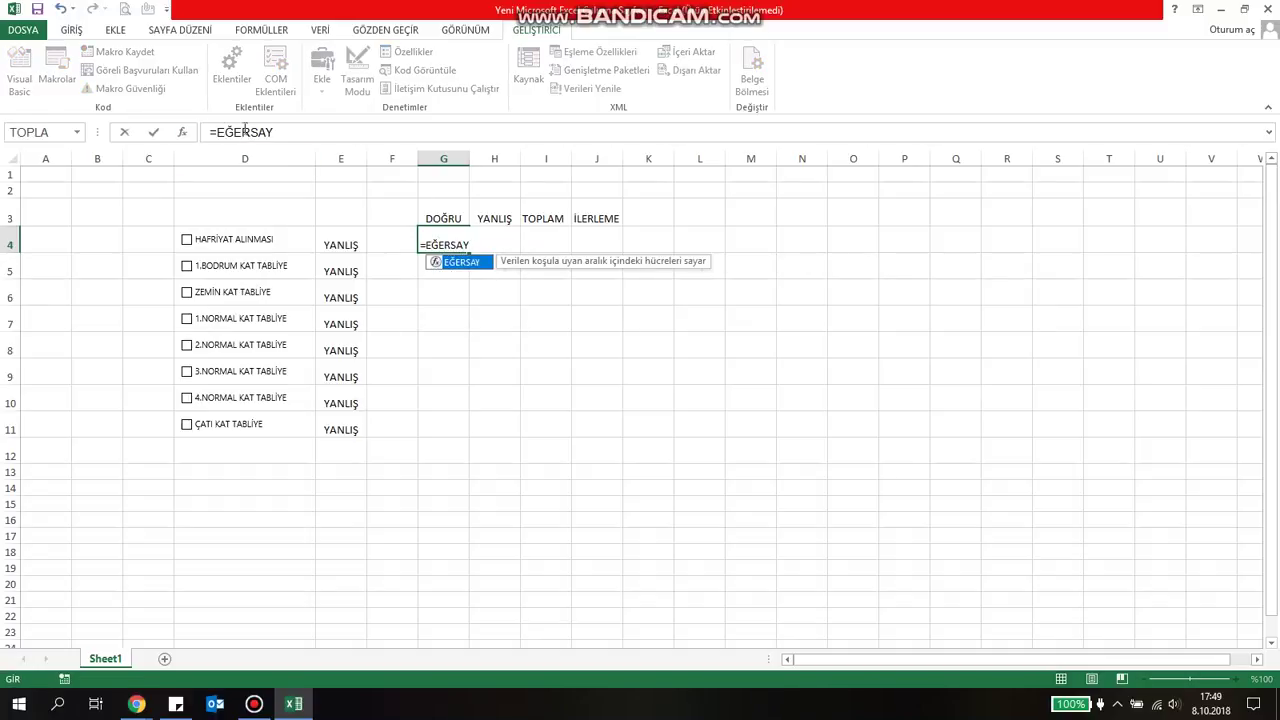
text(()
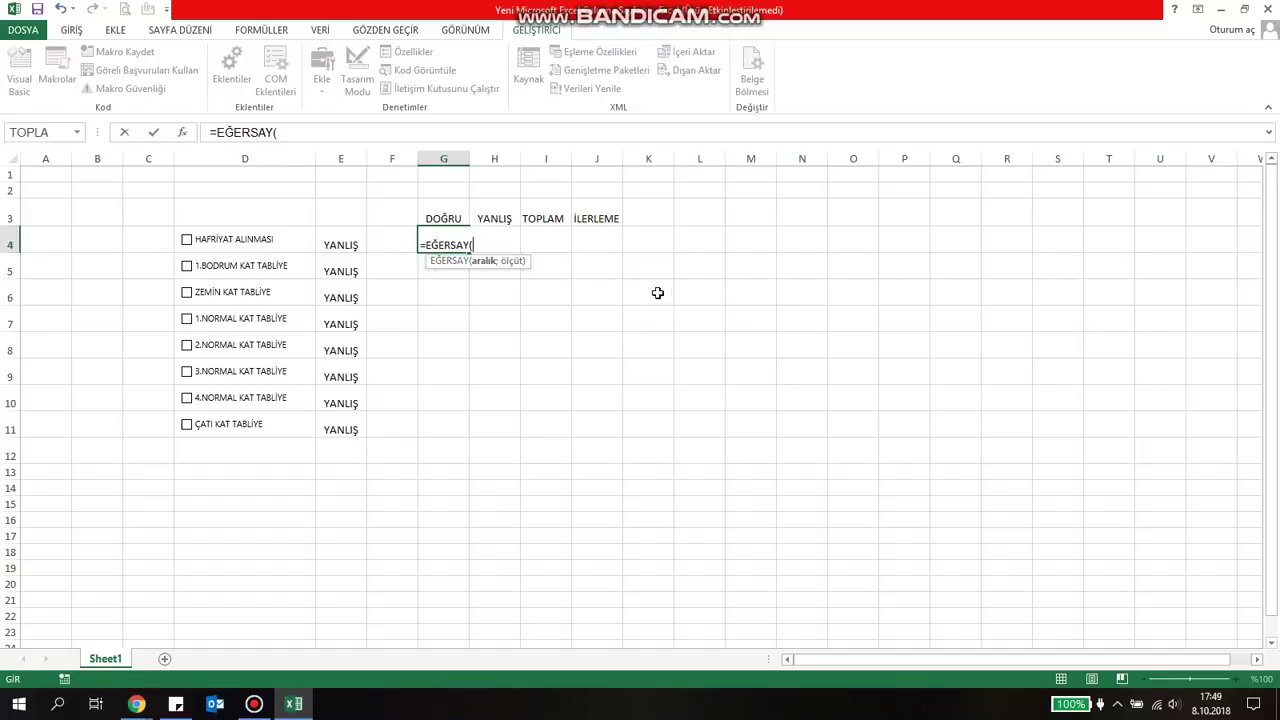
click(345, 159)
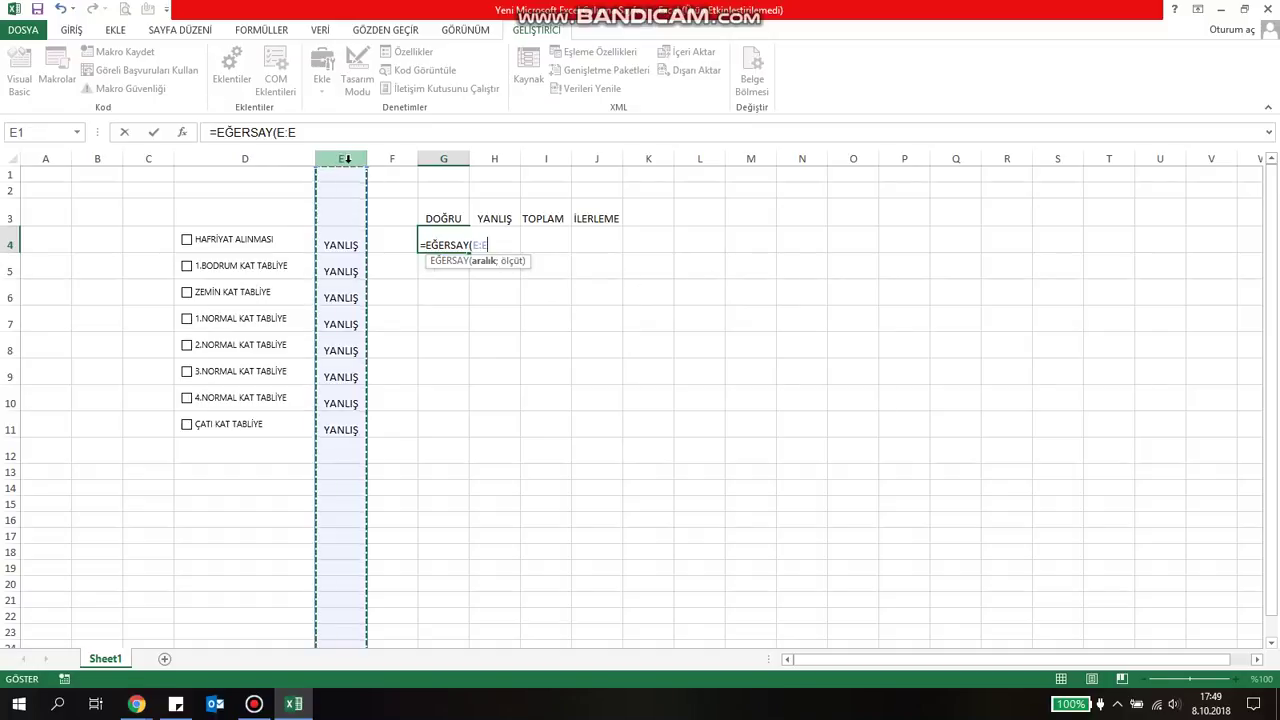
text(;)
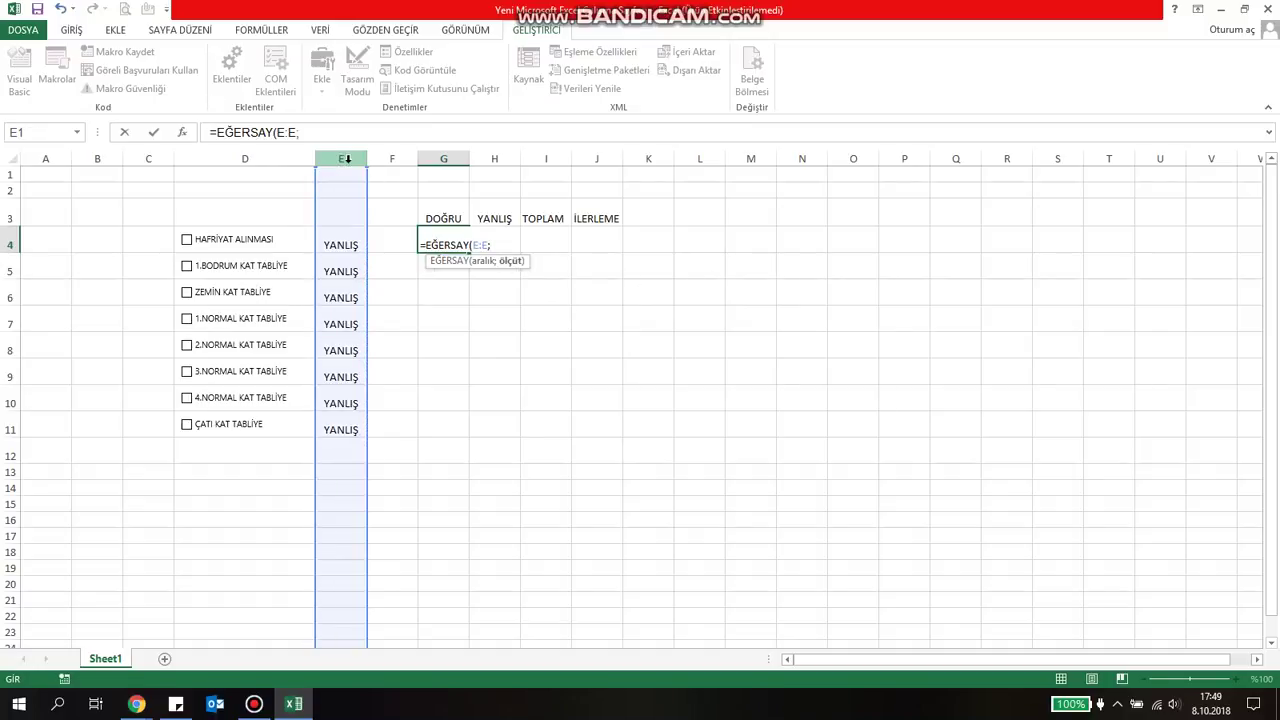
click(457, 213)
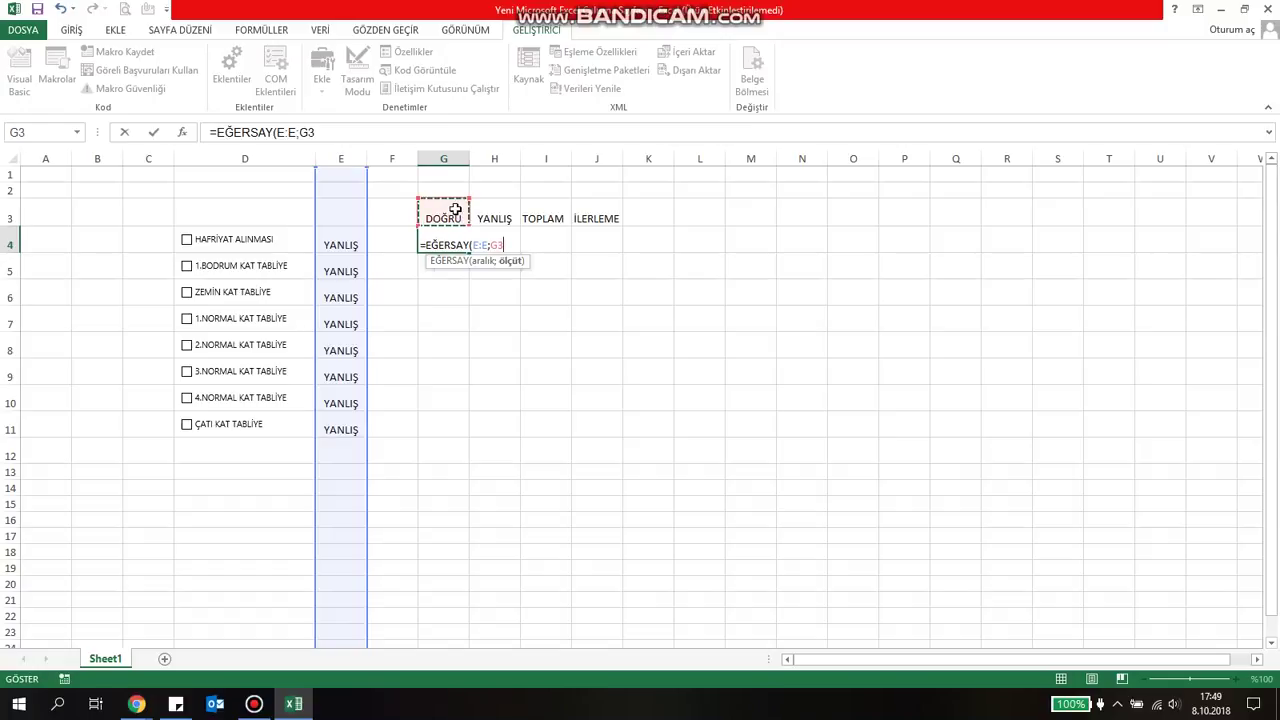
key(Return)
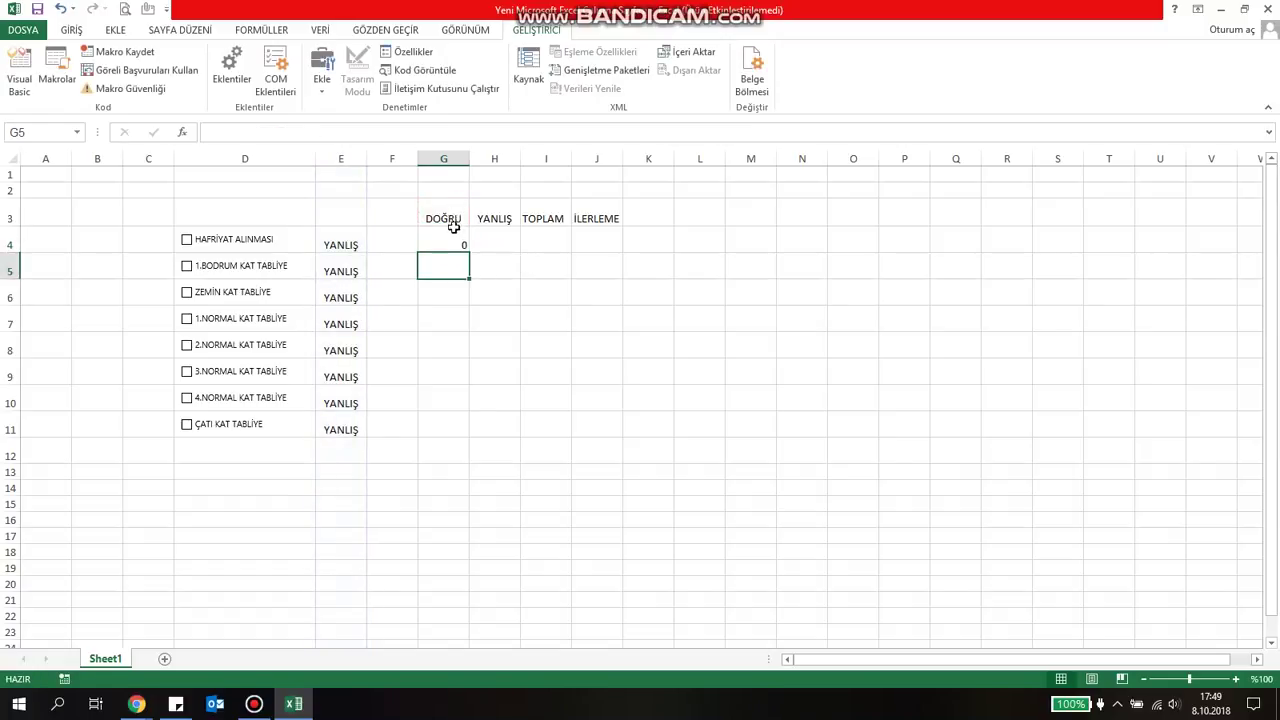
- Tick HAFRİYAT ALINMASI through 3.NORMAL KAT TABLİYE to test the DOĞRU count
click(186, 239)
click(186, 265)
click(186, 292)
click(186, 318)
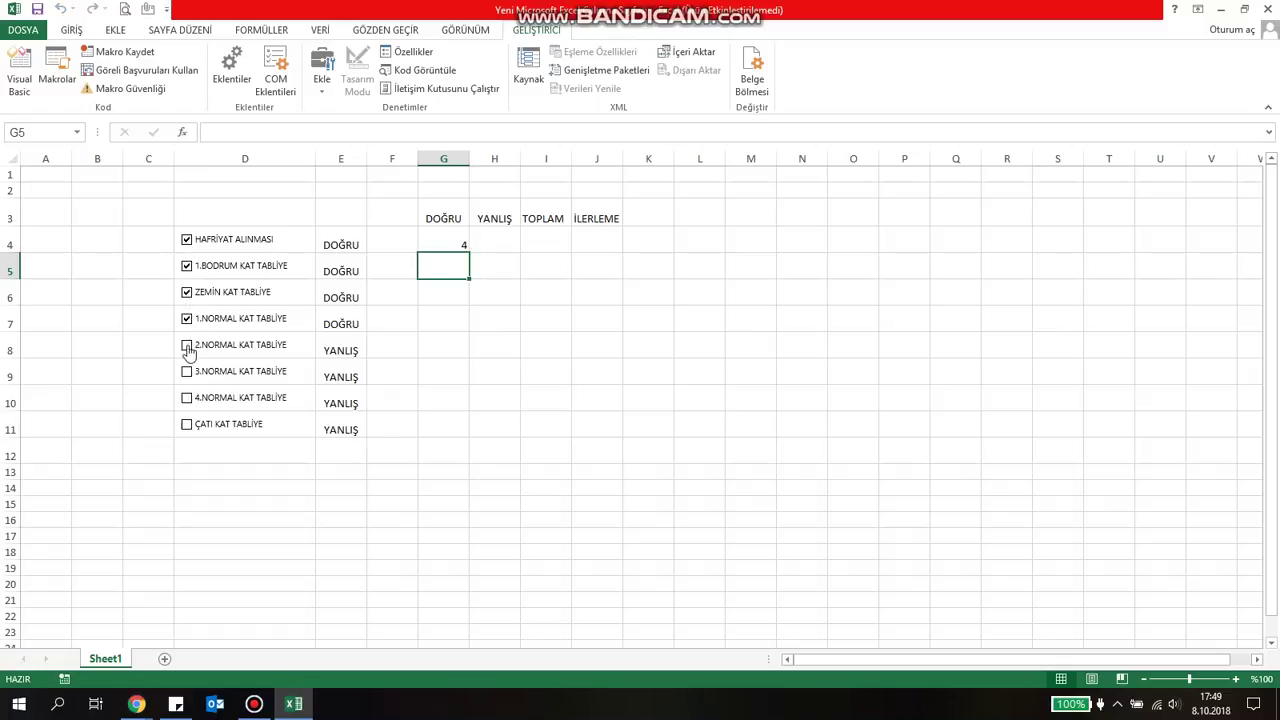
click(186, 344)
click(186, 371)
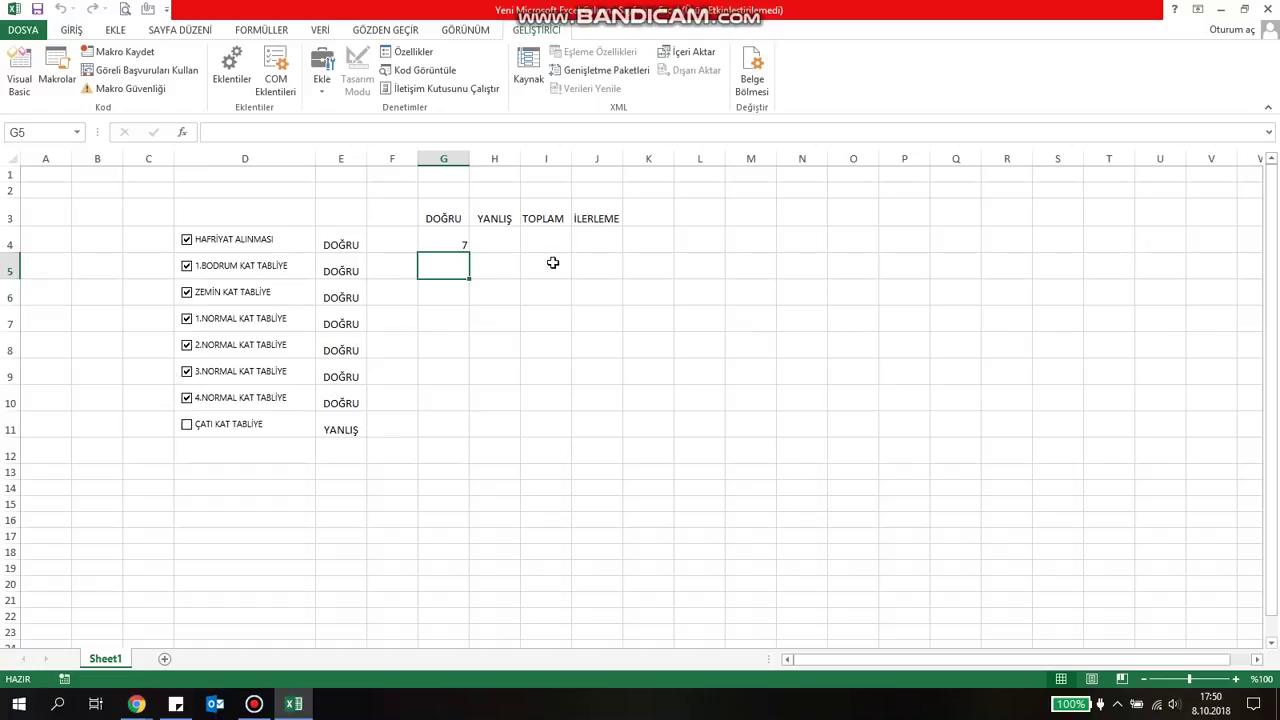
- Enter =EĞERSAY(E:E;H3) in H4 to count the YANLIŞ entries in column E
click(505, 234)
text(=)
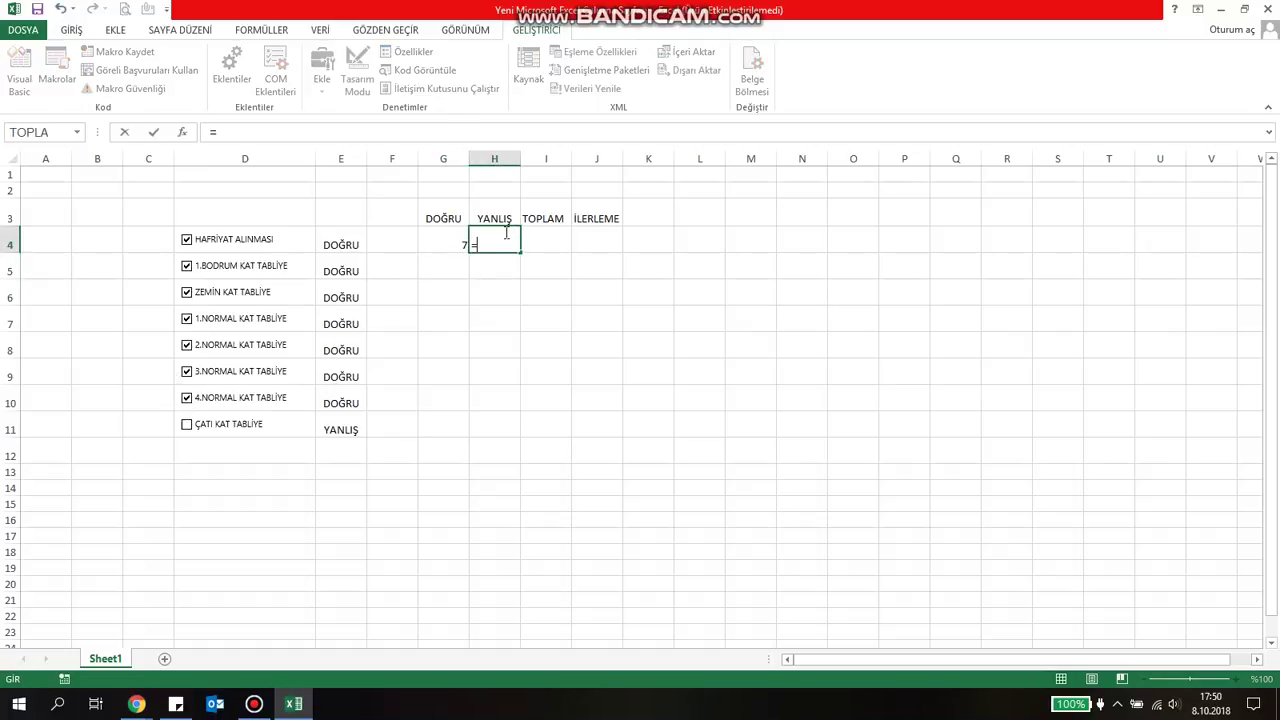
text(EĞERSAY()
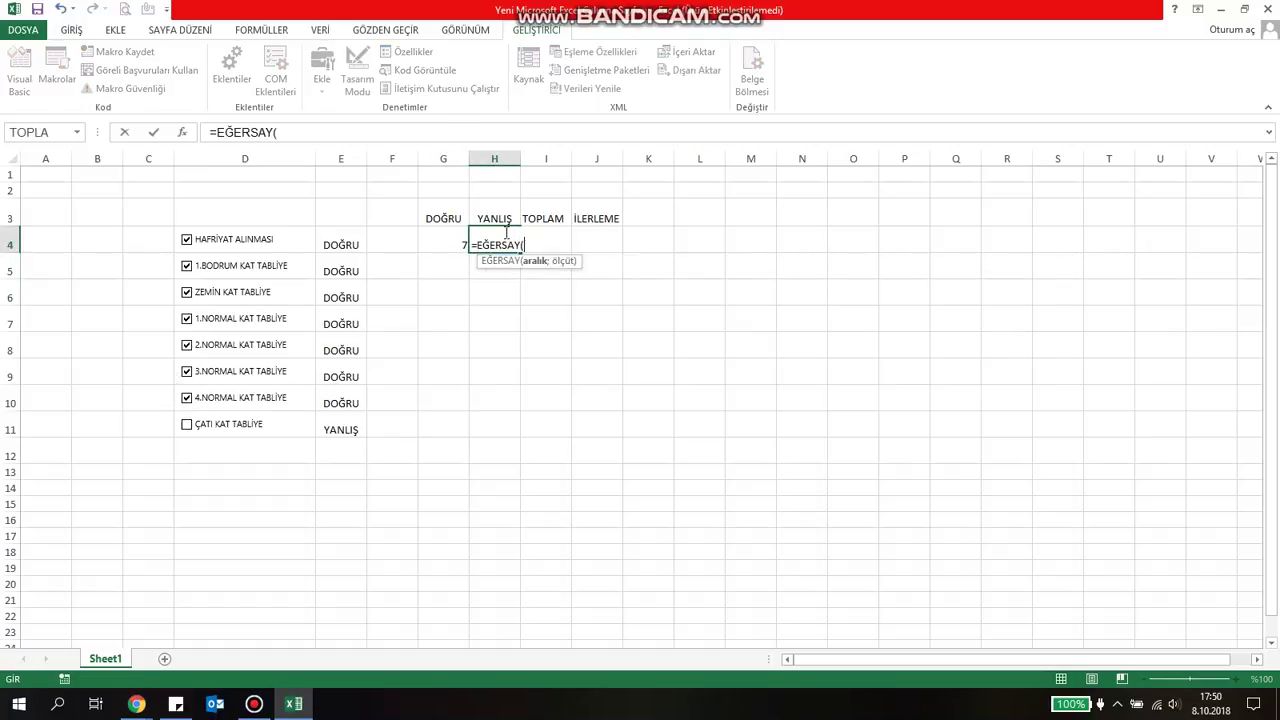
click(358, 158)
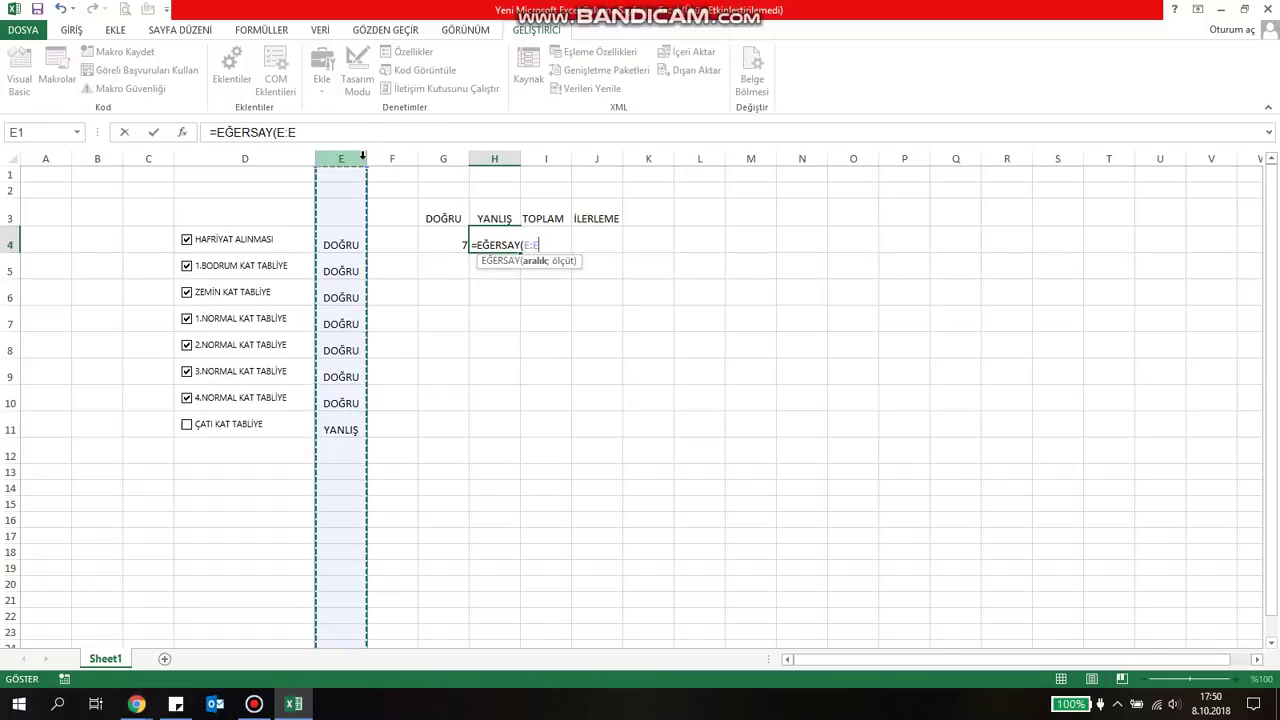
text(;)
click(502, 214)
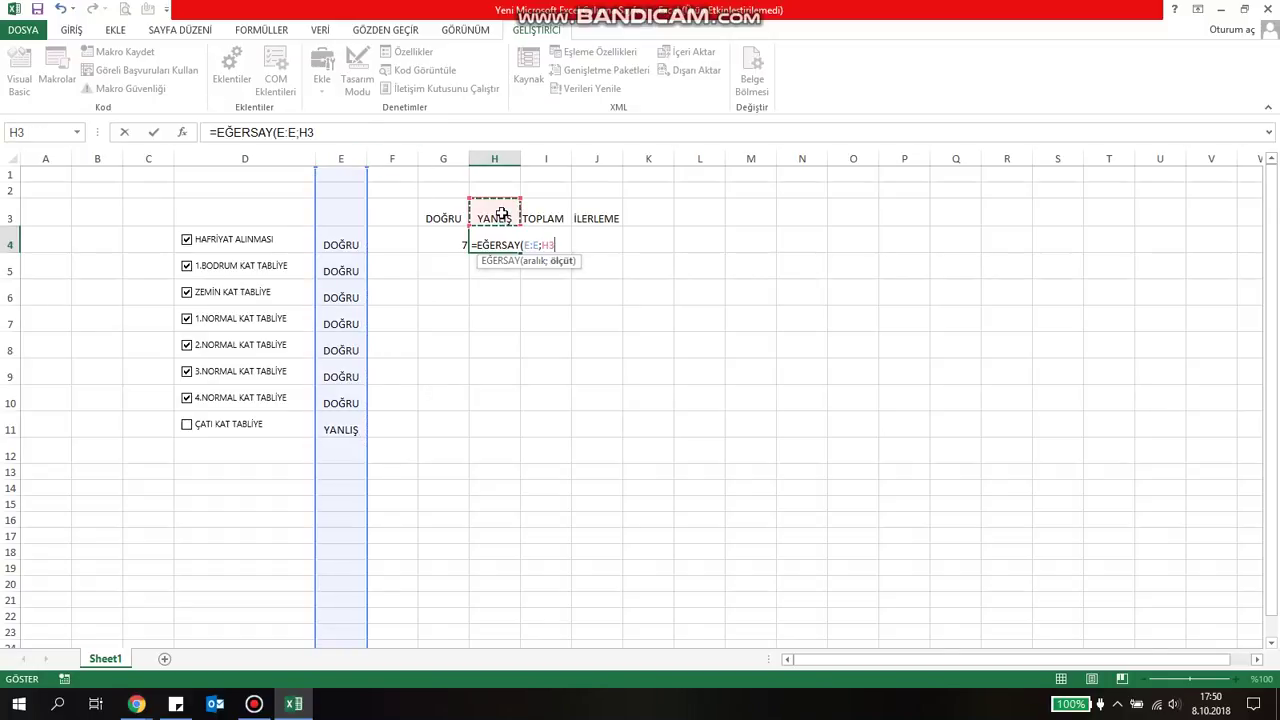
key(Return)
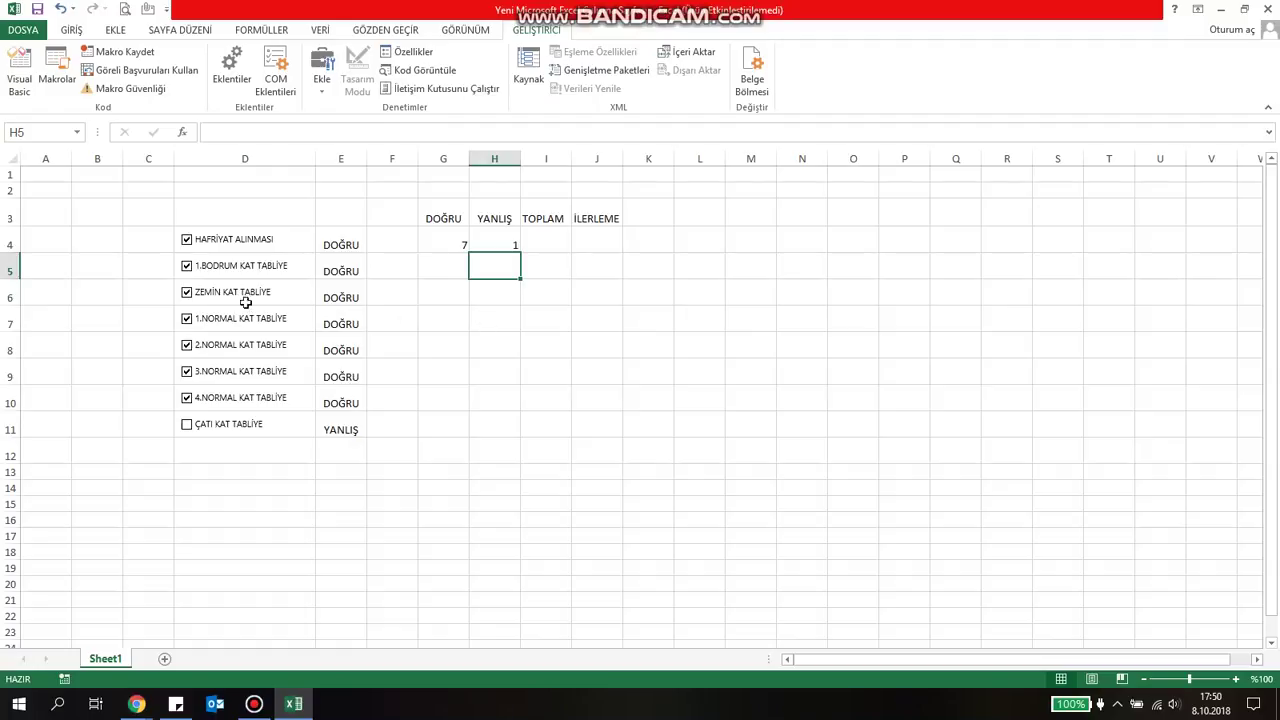
- Untick the 1. to 4.NORMAL KAT TABLİYE items, leaving three tasks ticked
click(187, 319)
click(187, 345)
click(187, 371)
click(187, 397)
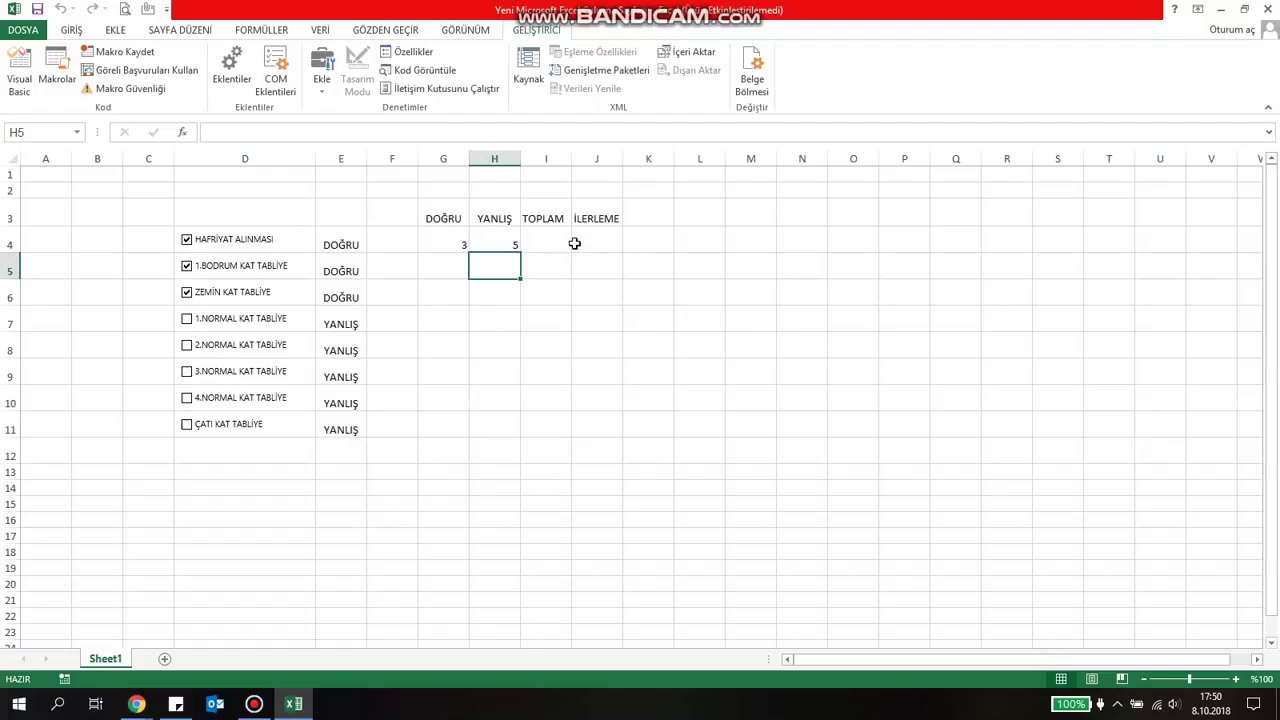
click(565, 237)
- Enter =G4+H4 in the TOPLAM cell I4 to total the counts
text(=)
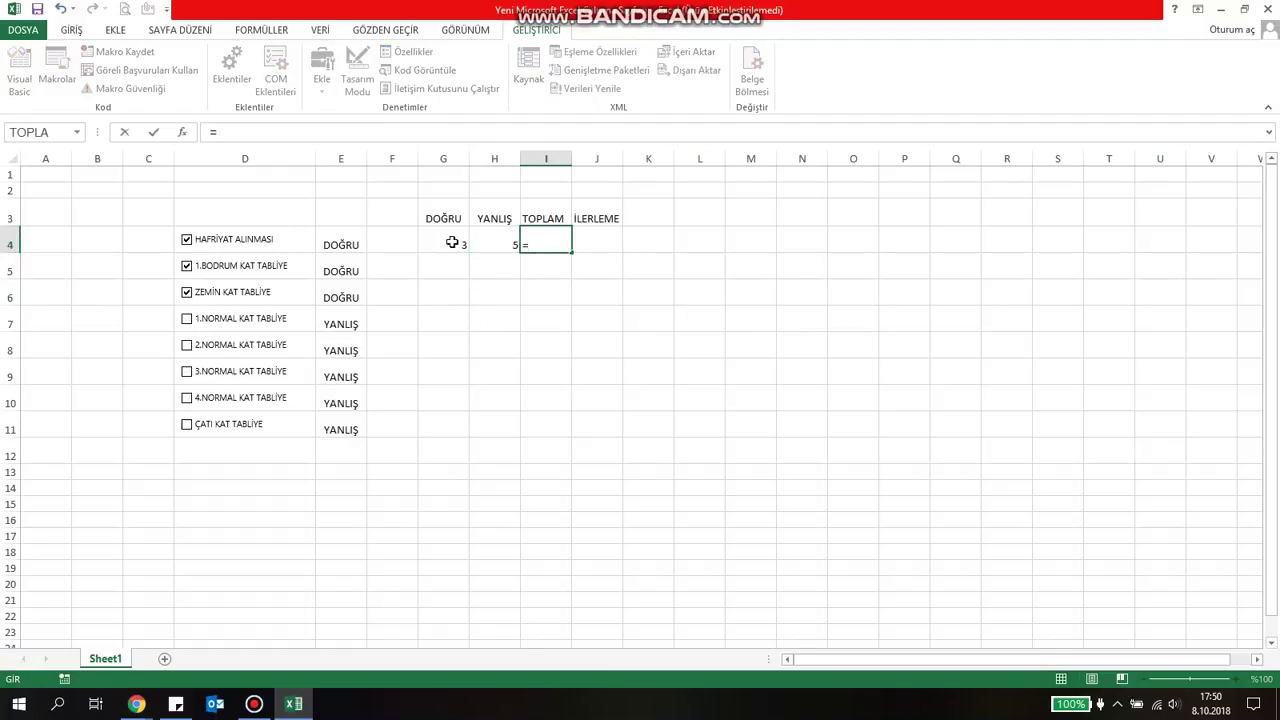
click(452, 242)
text(+)
click(508, 243)
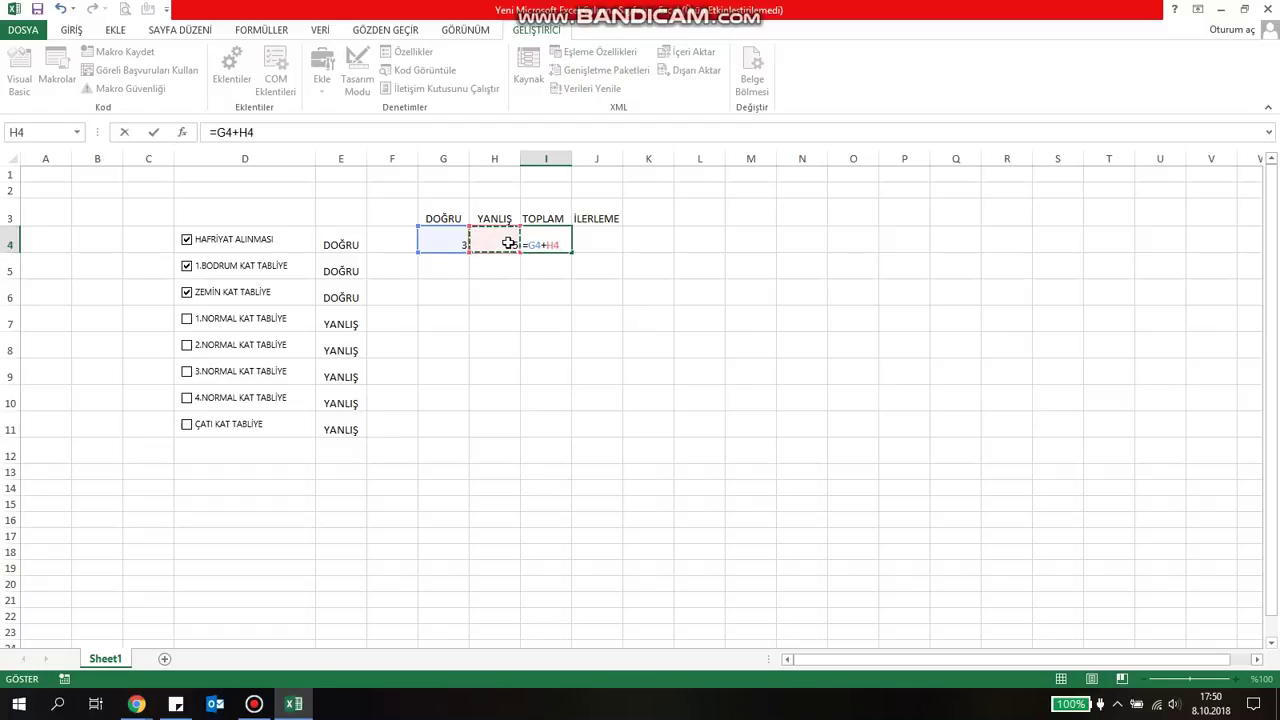
key(Return)
click(604, 243)
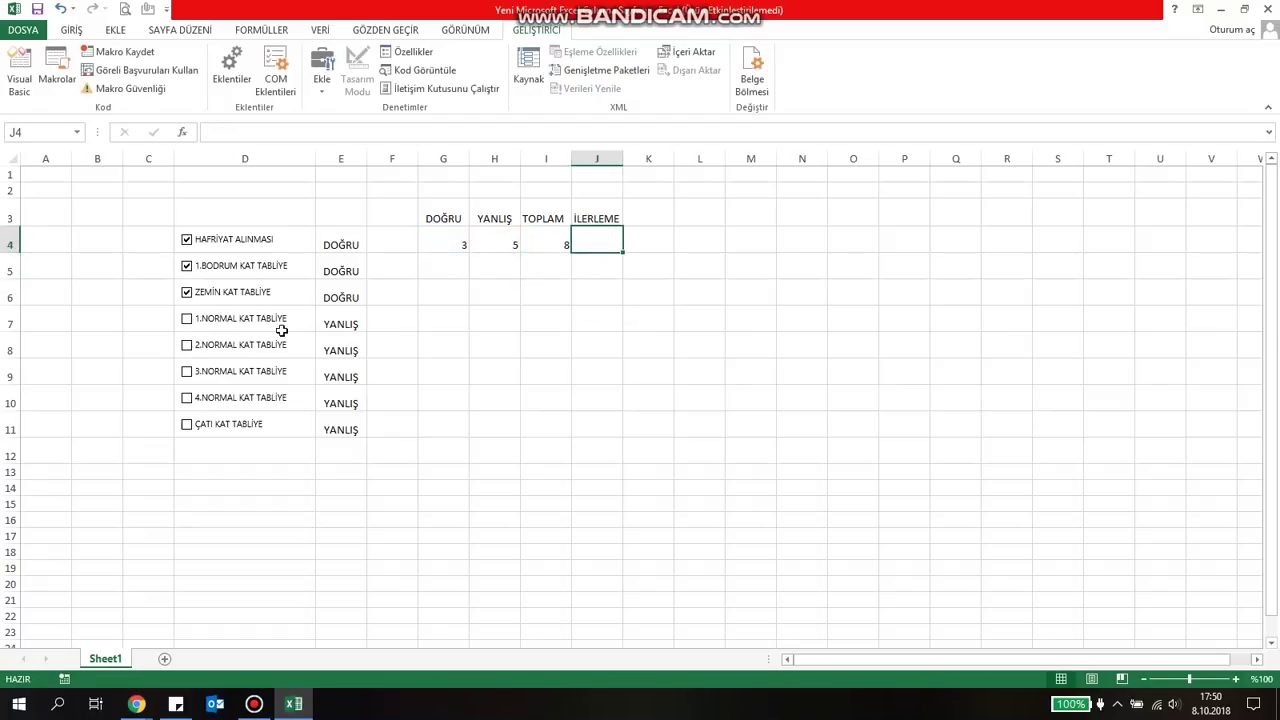
- Tick the NORMAL KAT and ÇATI KAT TABLİYE tasks to test the linked counts
click(187, 319)
click(186, 340)
click(186, 371)
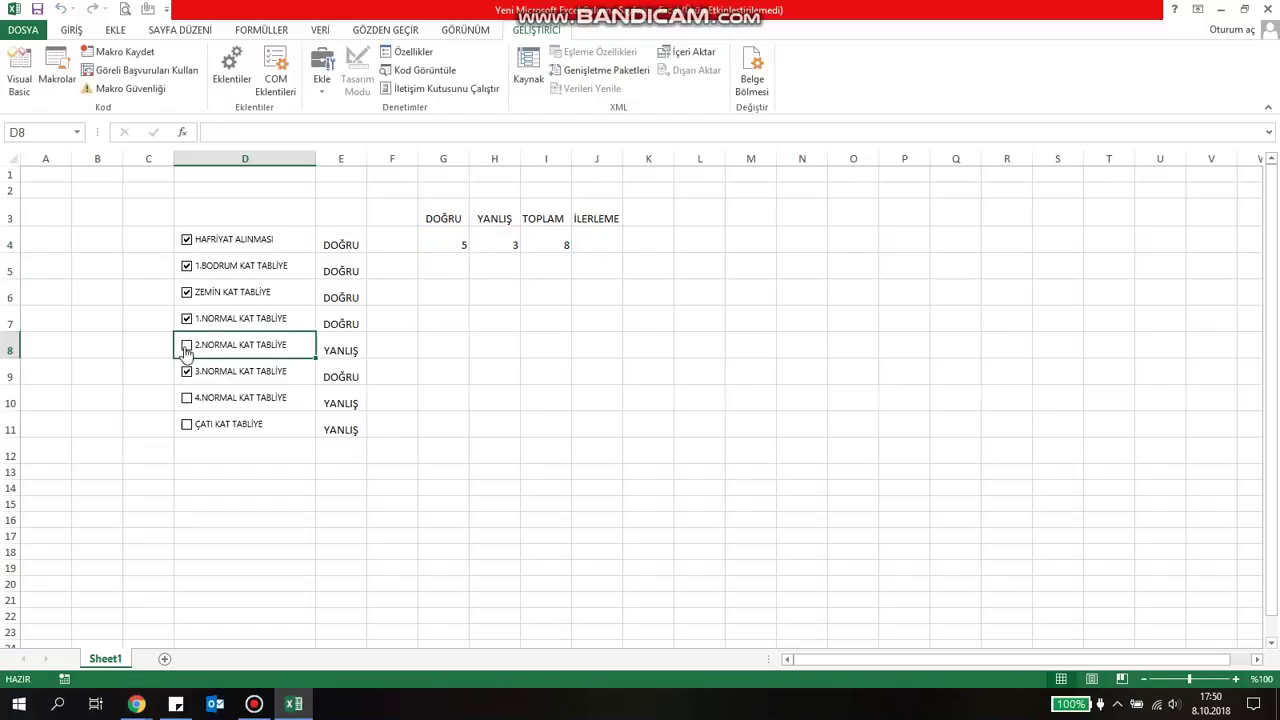
click(186, 346)
click(186, 398)
click(186, 424)
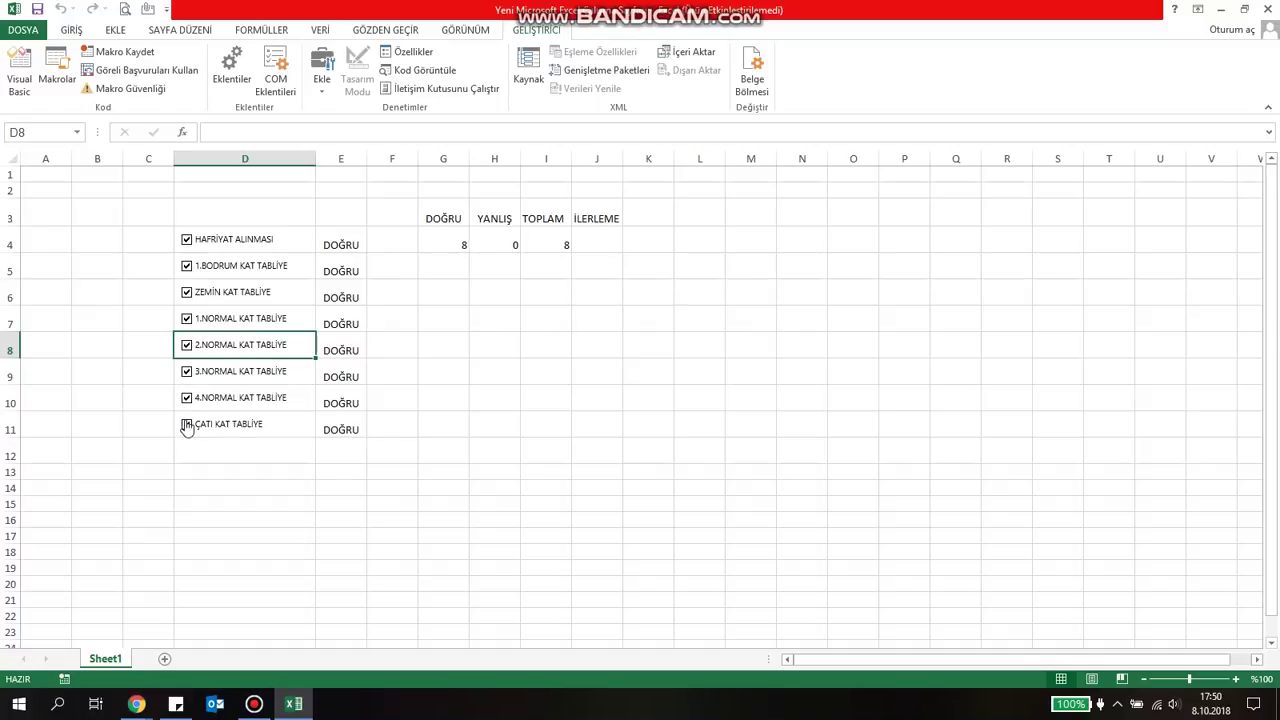
- Untick every task so the DOĞRU count reads 0 and YANLIŞ reads 8
click(186, 424)
click(186, 398)
click(186, 371)
click(186, 345)
click(186, 318)
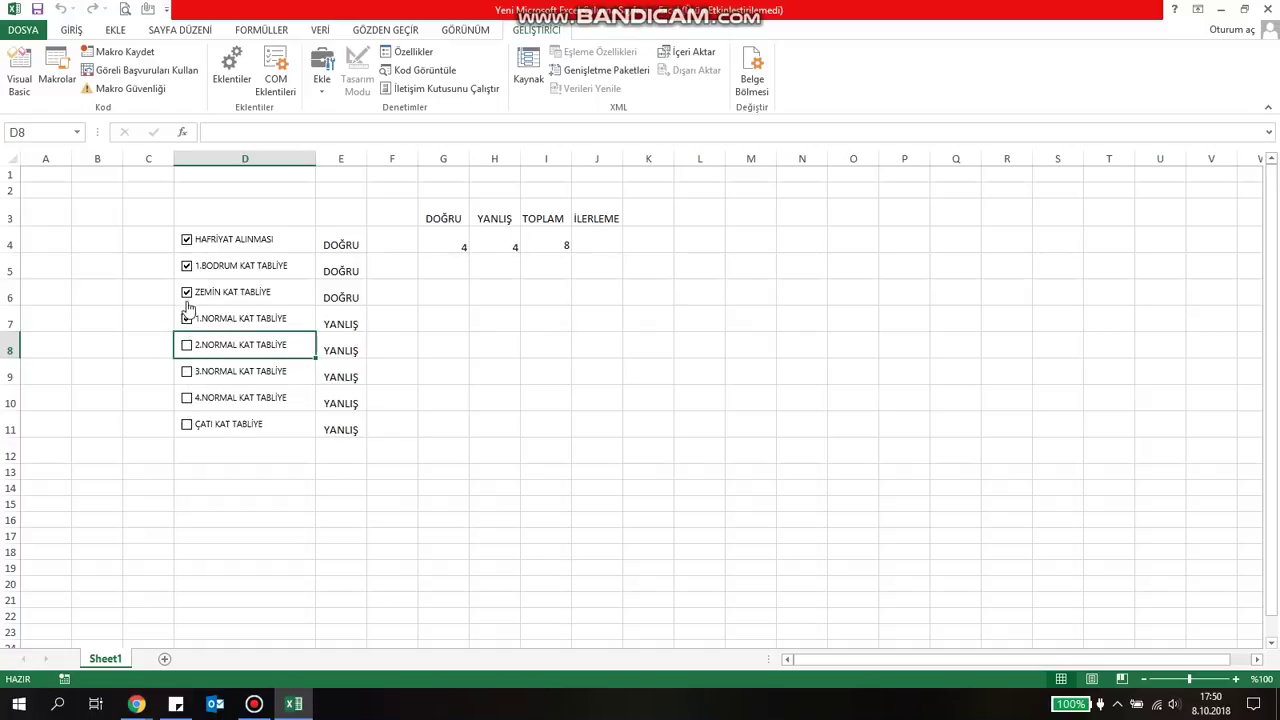
click(186, 292)
click(187, 267)
click(187, 240)
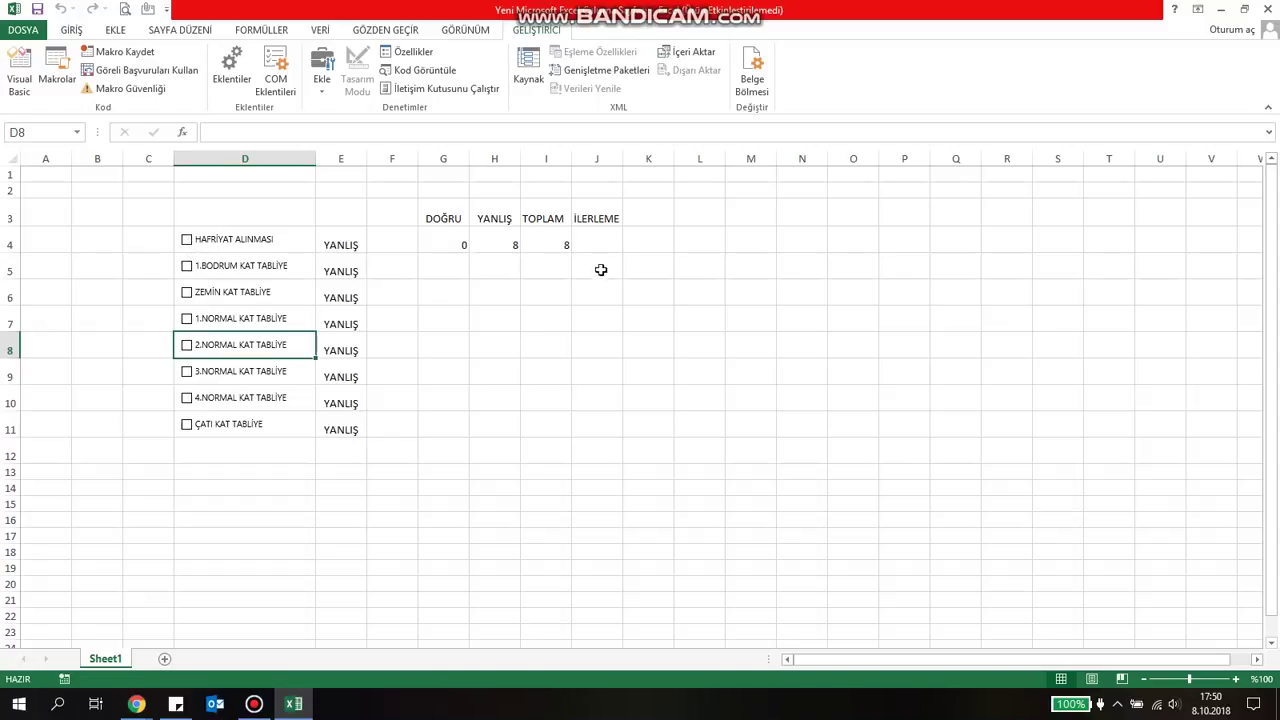
click(600, 242)
- Enter =G4/I4 in J4 and format it with Percent Style
text(=)
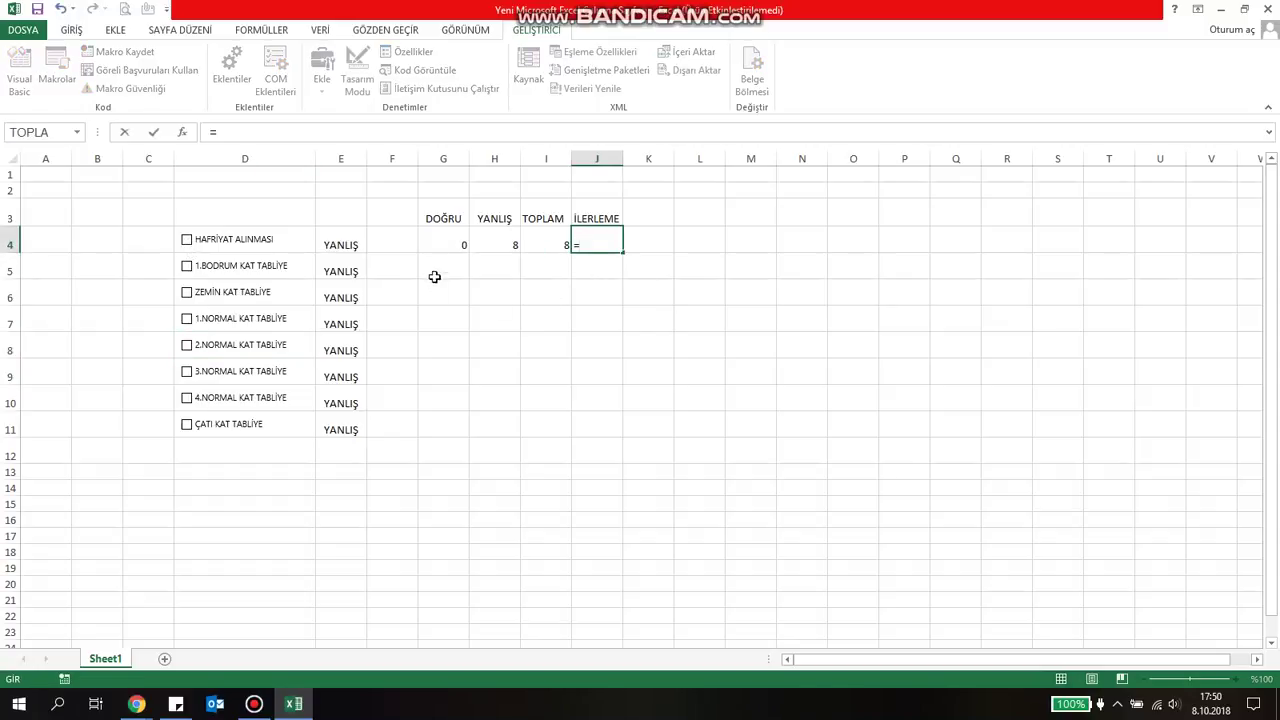
click(444, 241)
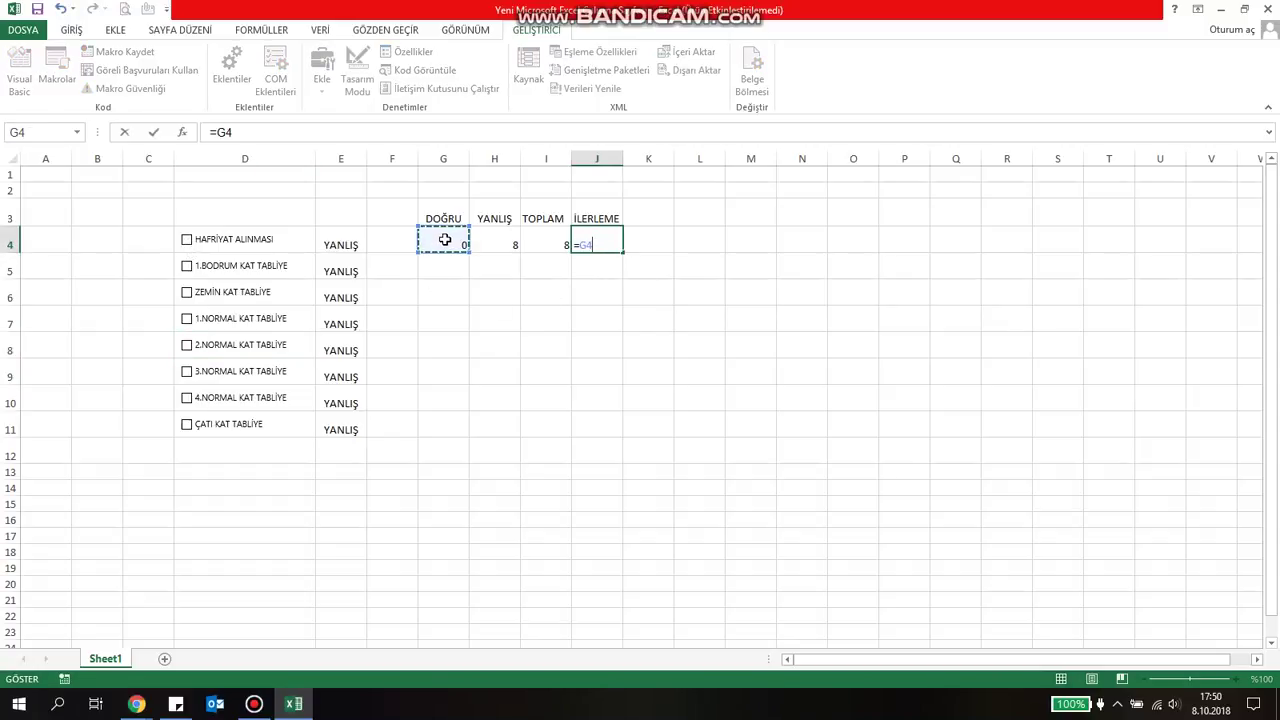
text(/)
click(563, 245)
key(Return)
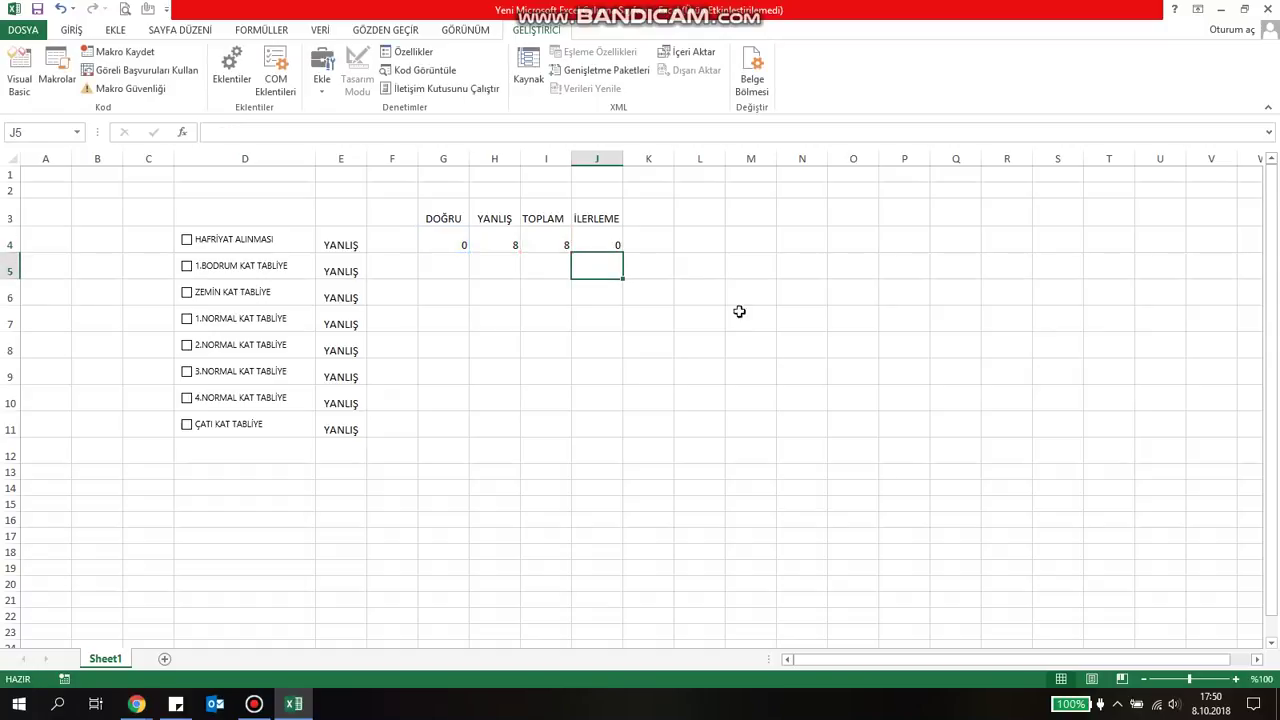
click(613, 243)
click(71, 29)
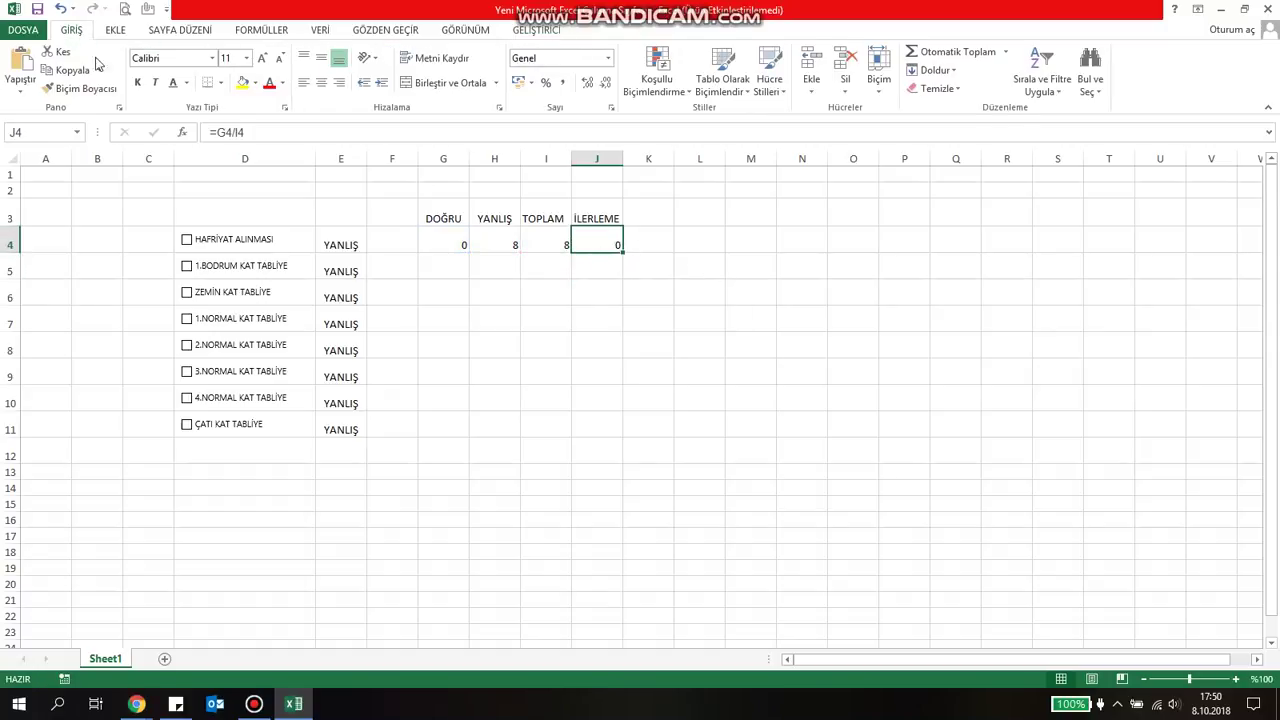
click(547, 84)
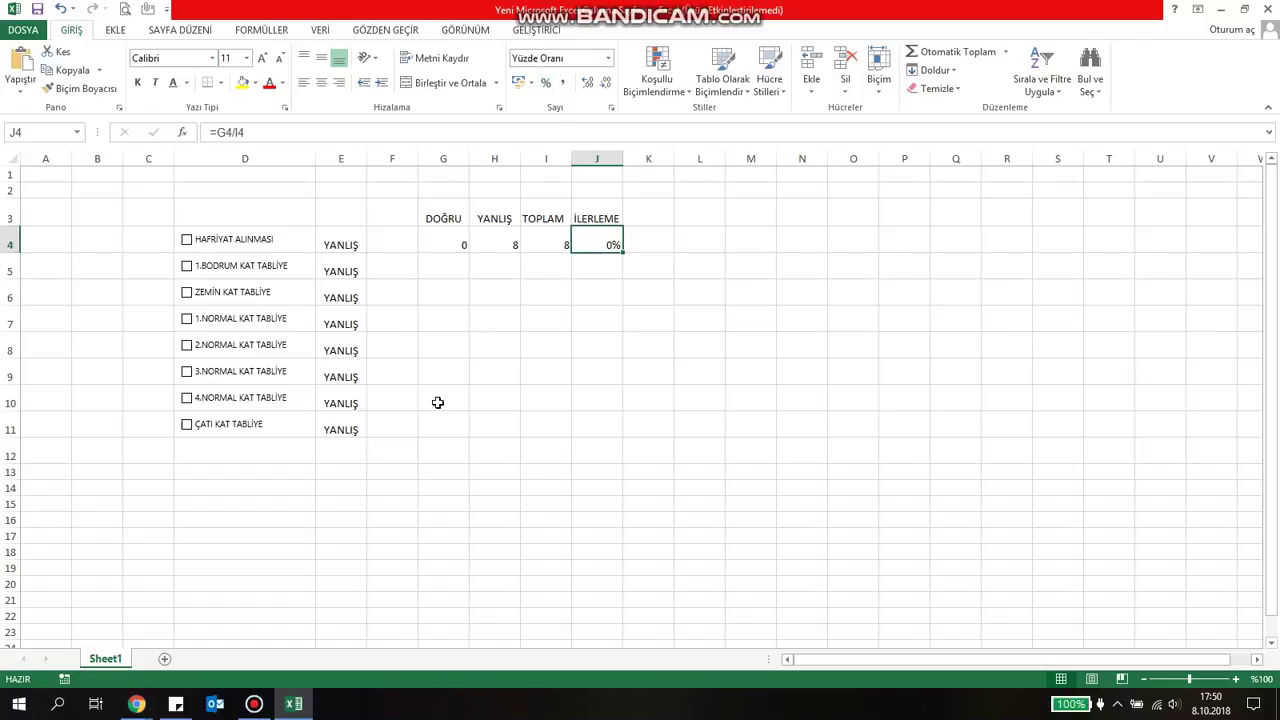
- Tick all eight tasks so J4 reaches 100%, and select J3:J4
click(187, 241)
click(187, 266)
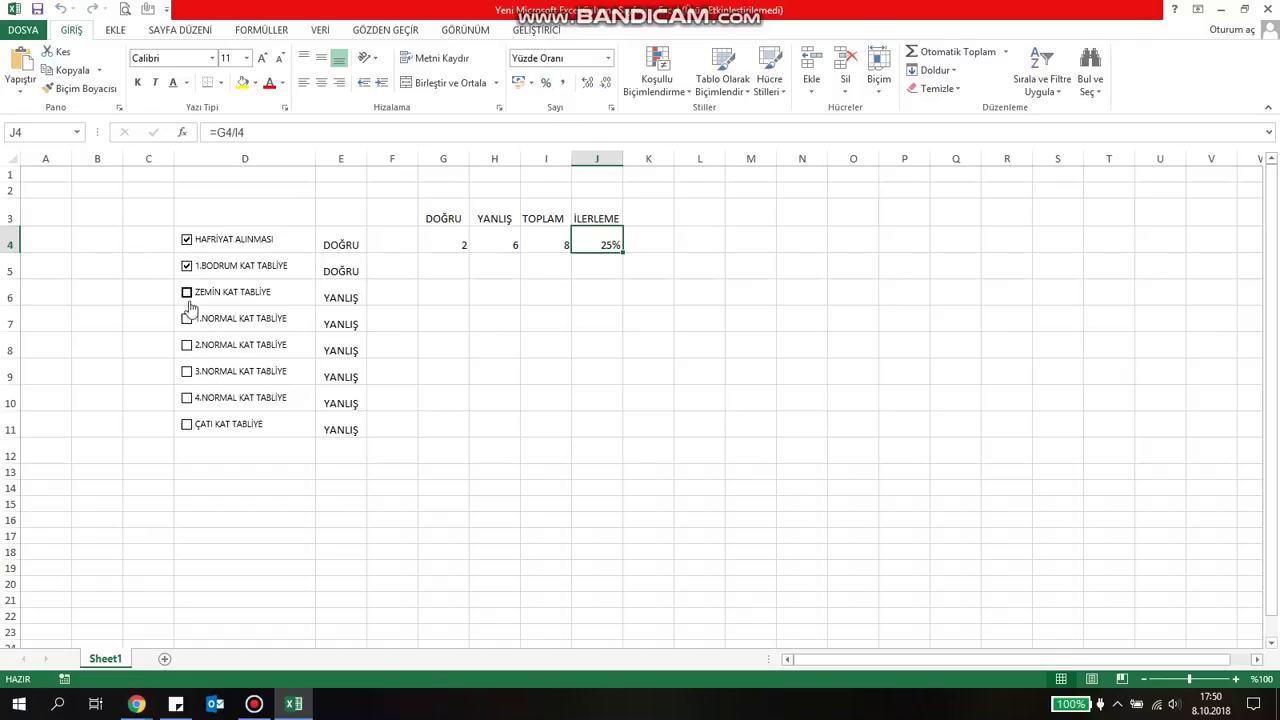
click(187, 296)
click(187, 319)
click(187, 345)
click(187, 371)
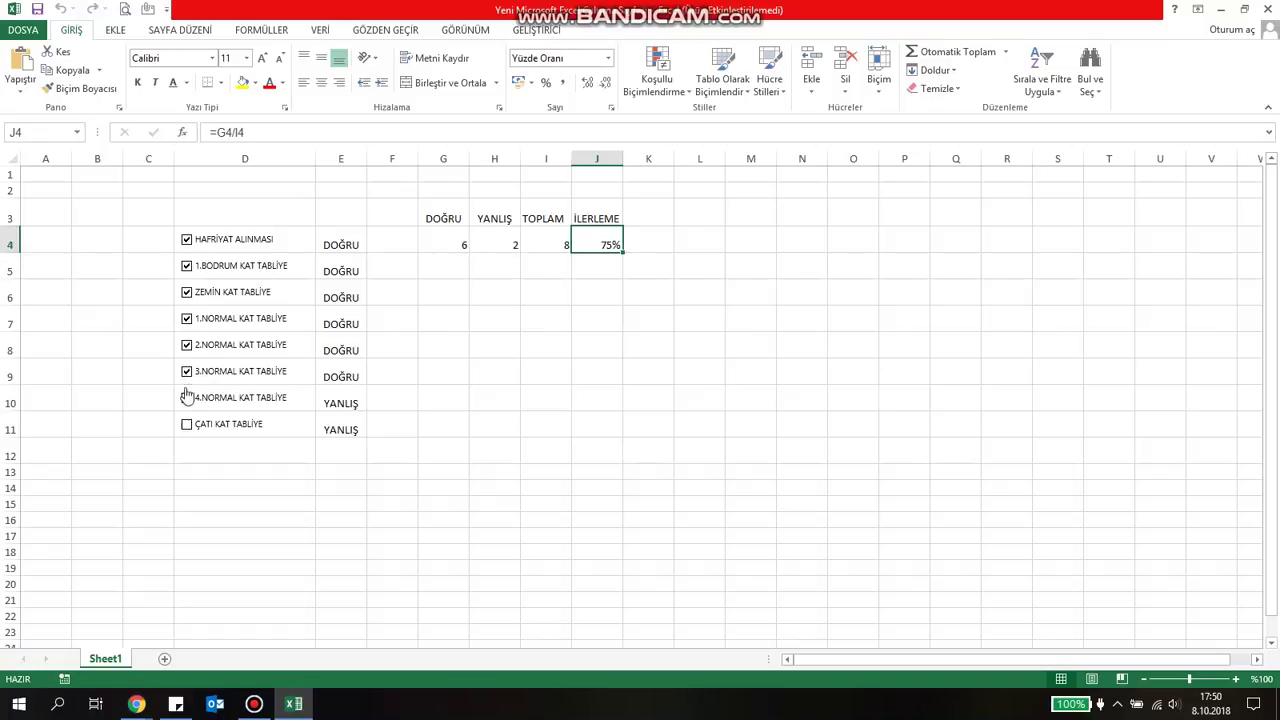
click(187, 398)
click(187, 424)
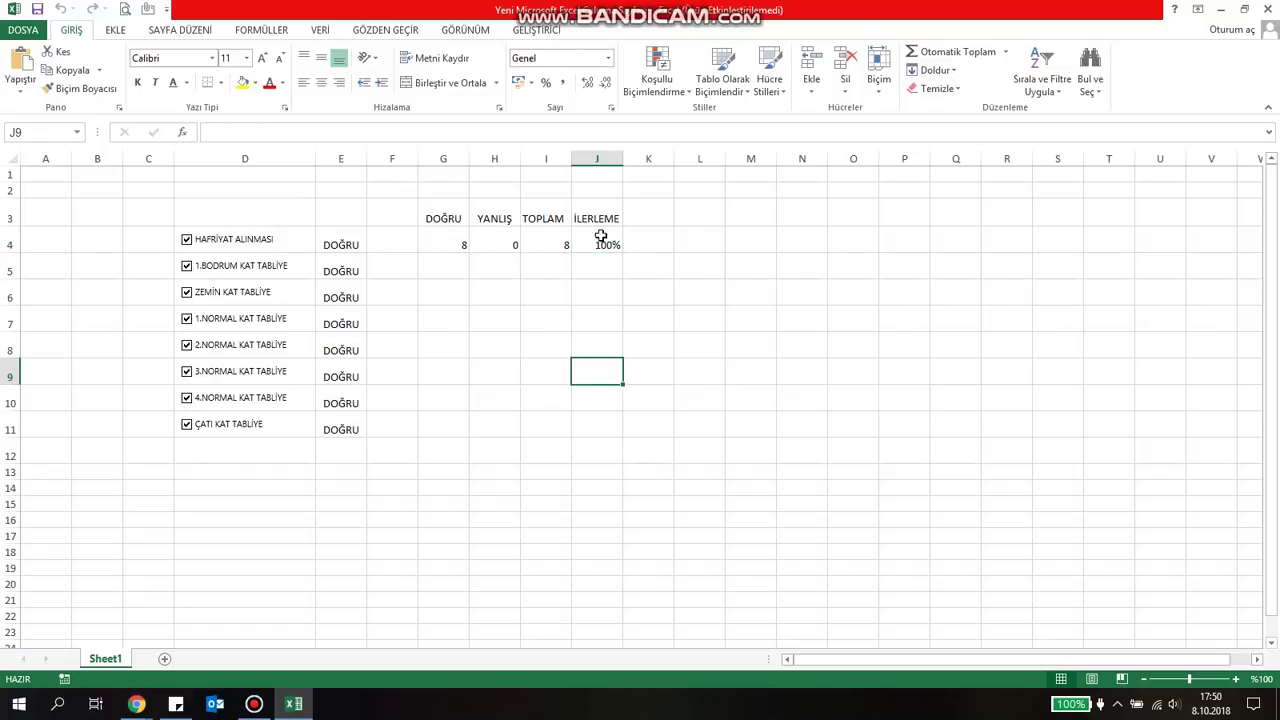
drag(598, 214, 600, 248)
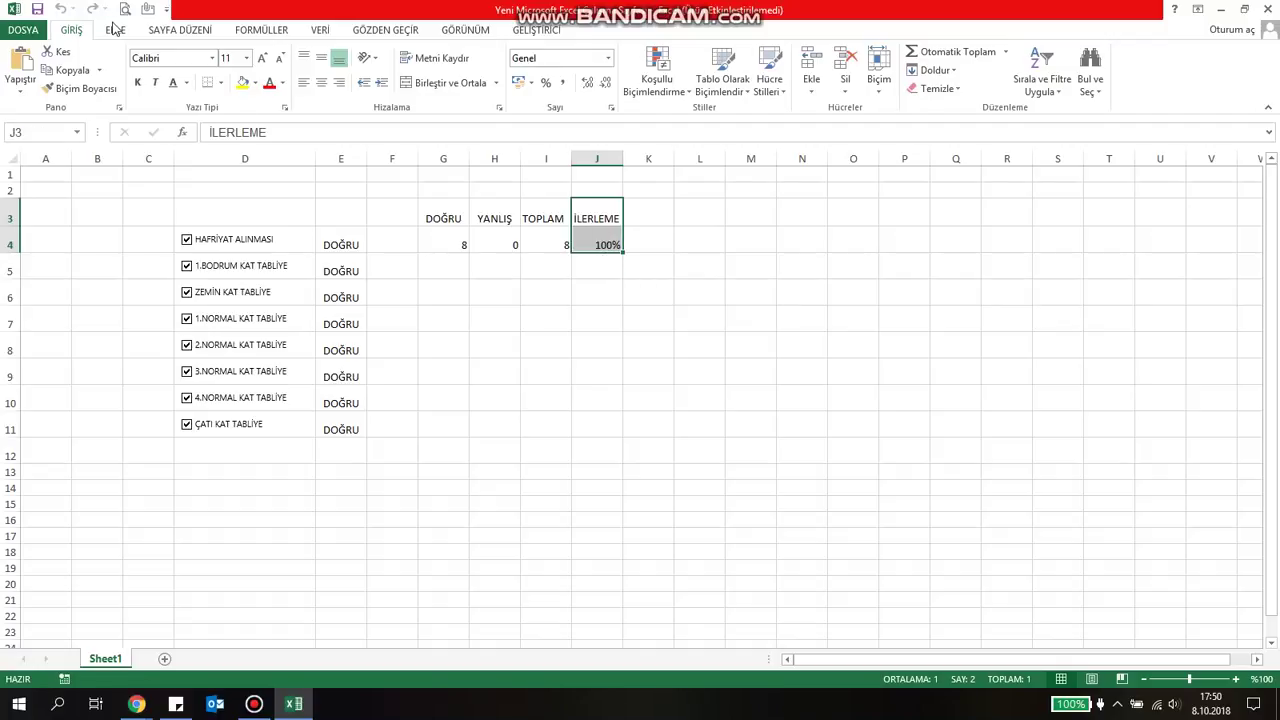
- Insert a 2-D Clustered Bar chart of the İLERLEME progress in J3:J4
click(116, 30)
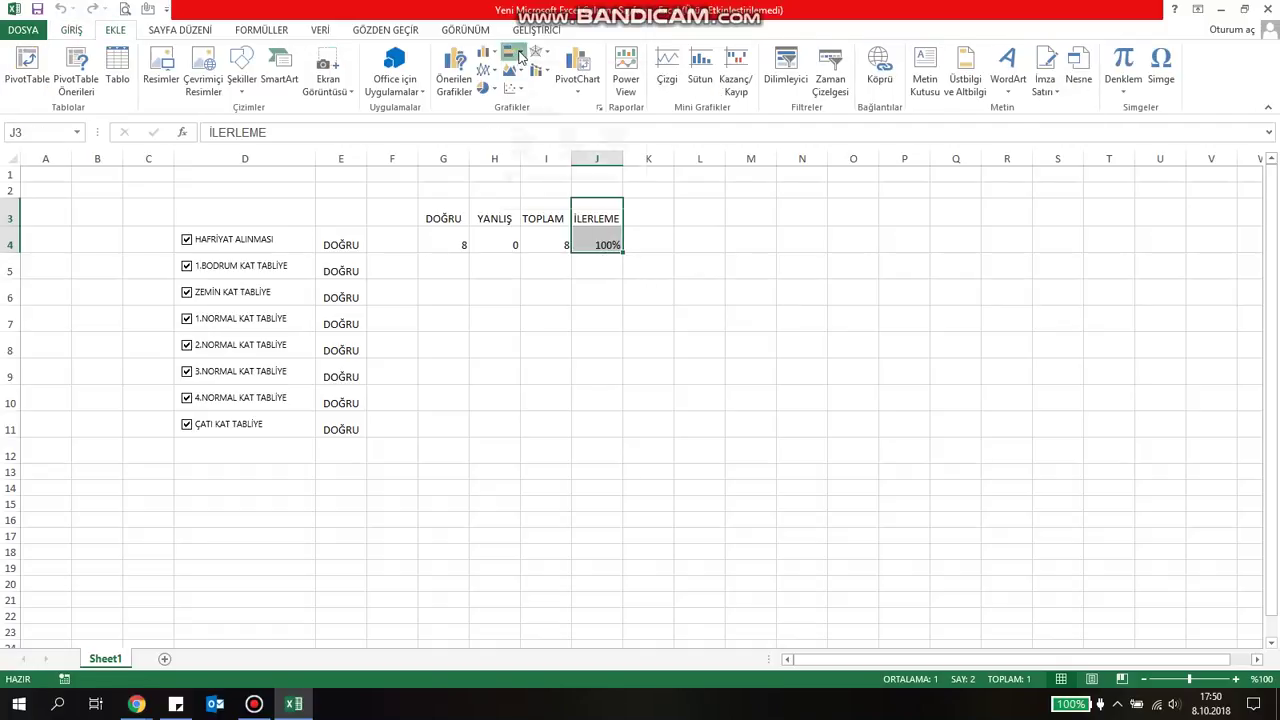
click(513, 52)
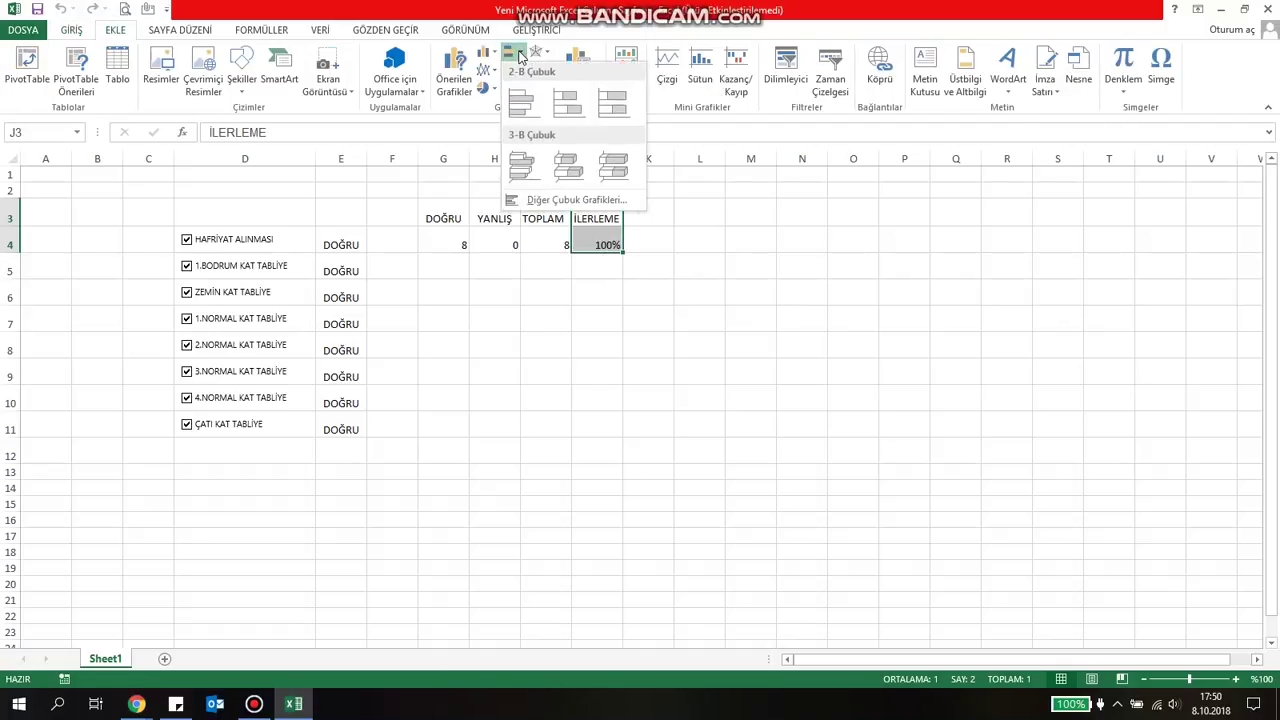
click(530, 118)
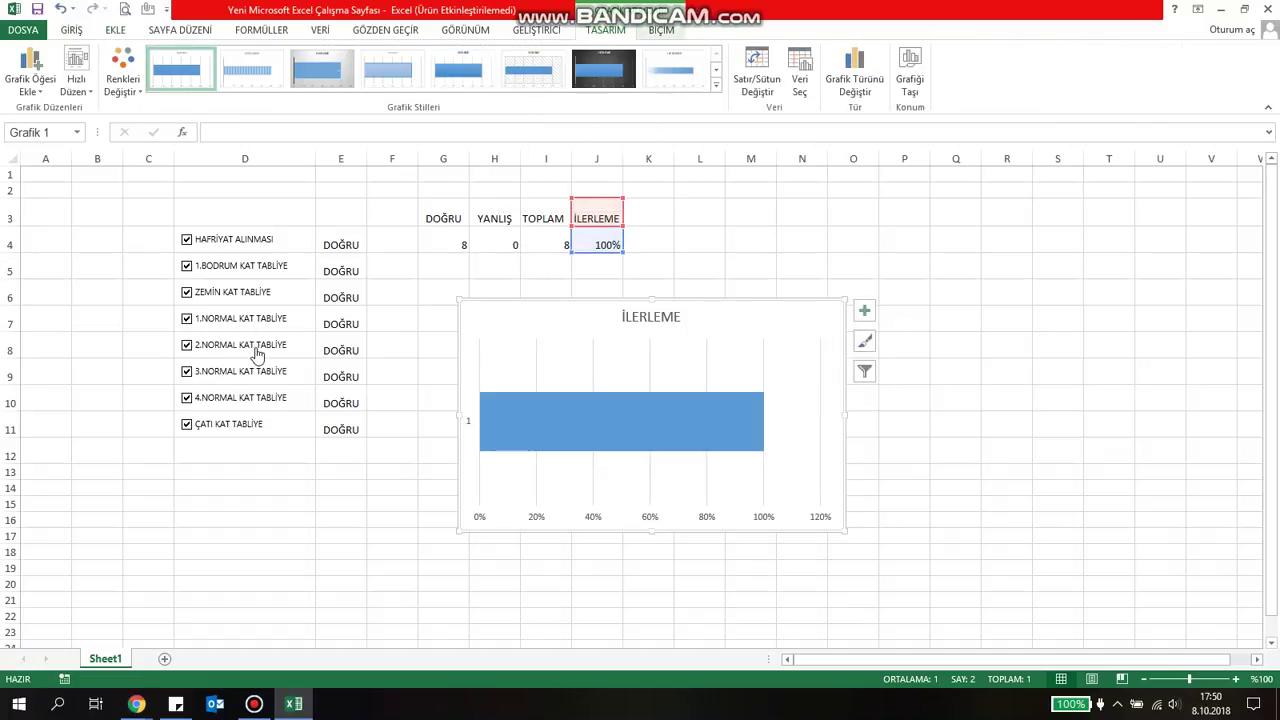
- Untick every task except HAFRİYAT ALINMASI so the chart bar drops to 13%
click(186, 424)
click(186, 398)
click(186, 371)
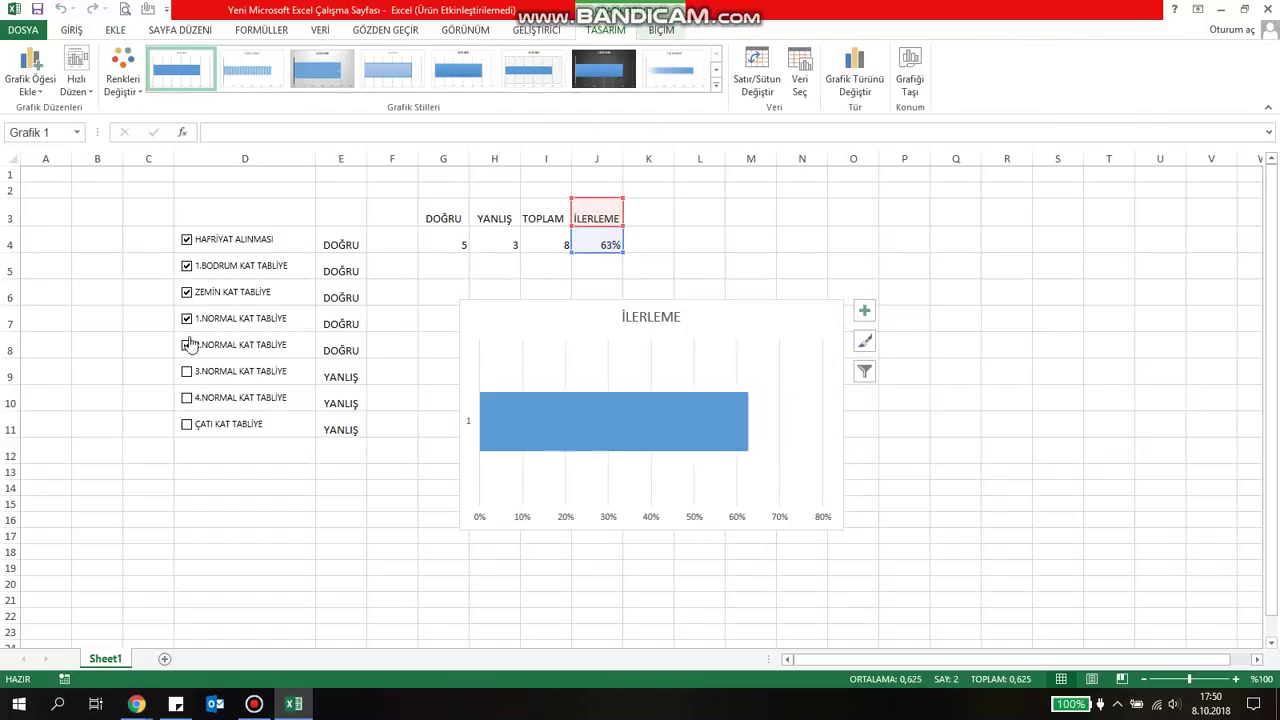
click(186, 344)
click(186, 318)
click(186, 292)
click(186, 265)
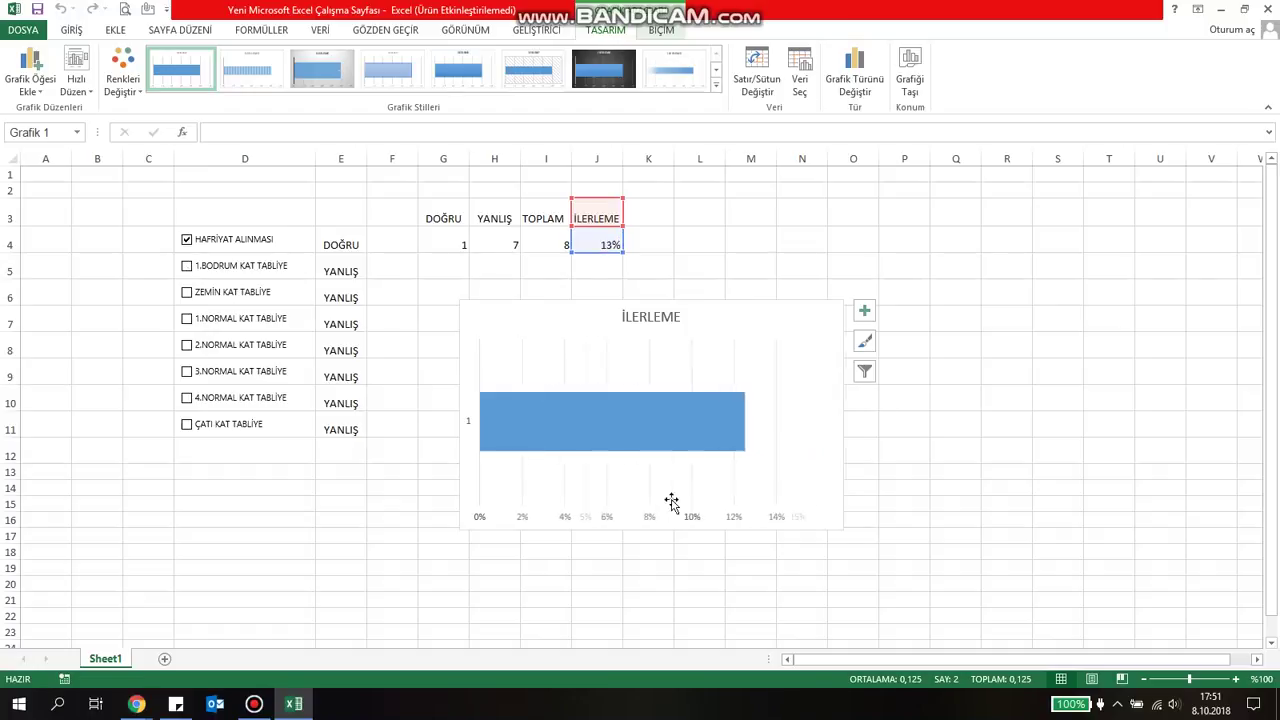
click(975, 455)
click(824, 344)
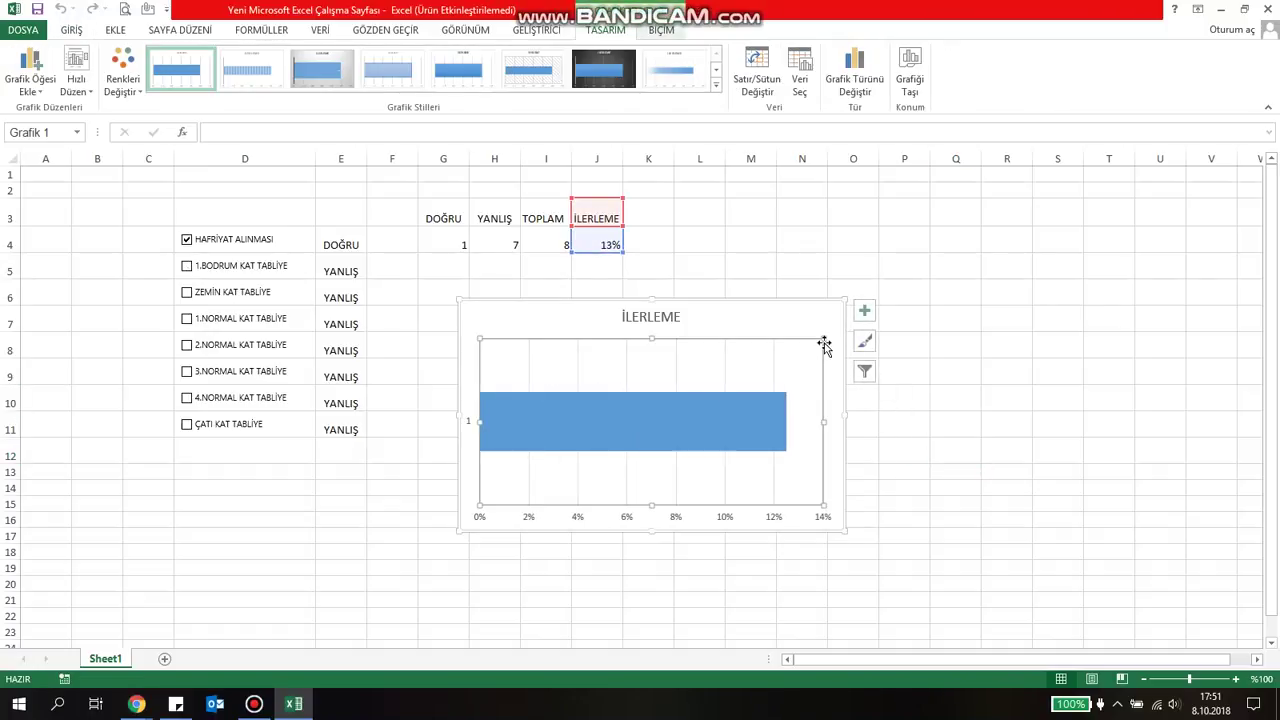
- Apply the lighter gradient chart style to the İLERLEME bar chart
right_click(828, 331)
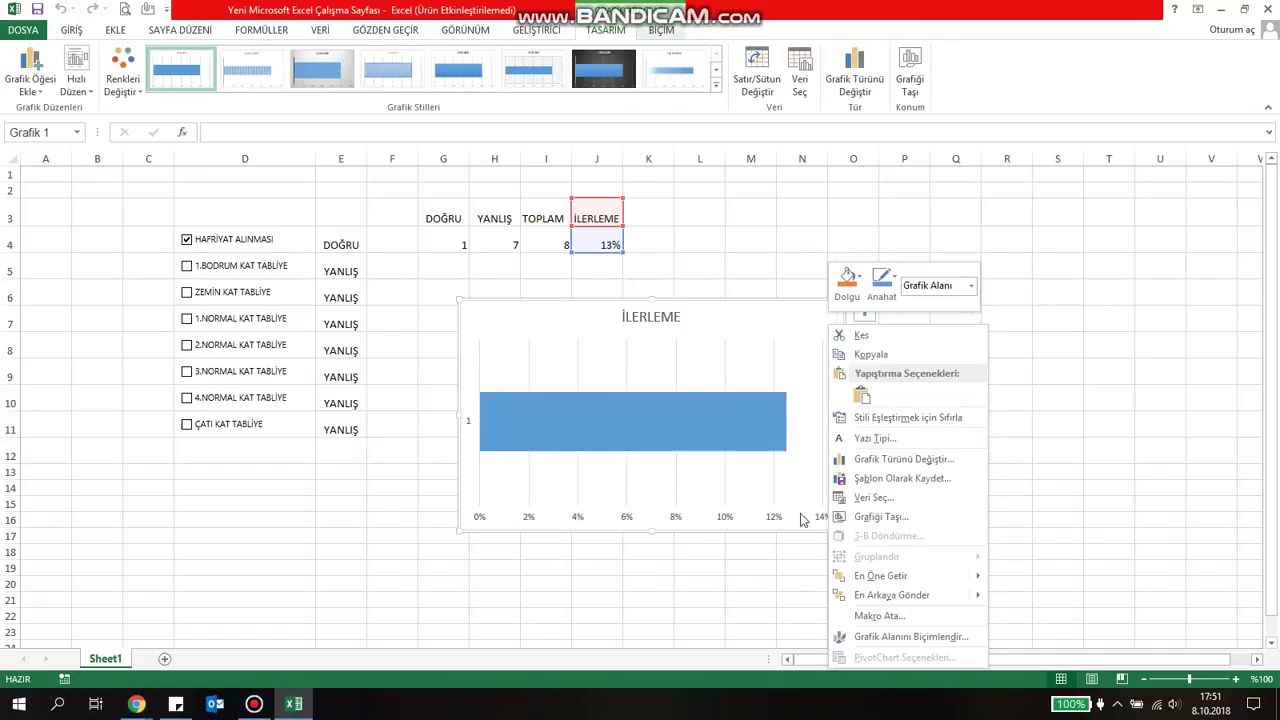
key(Escape)
click(864, 342)
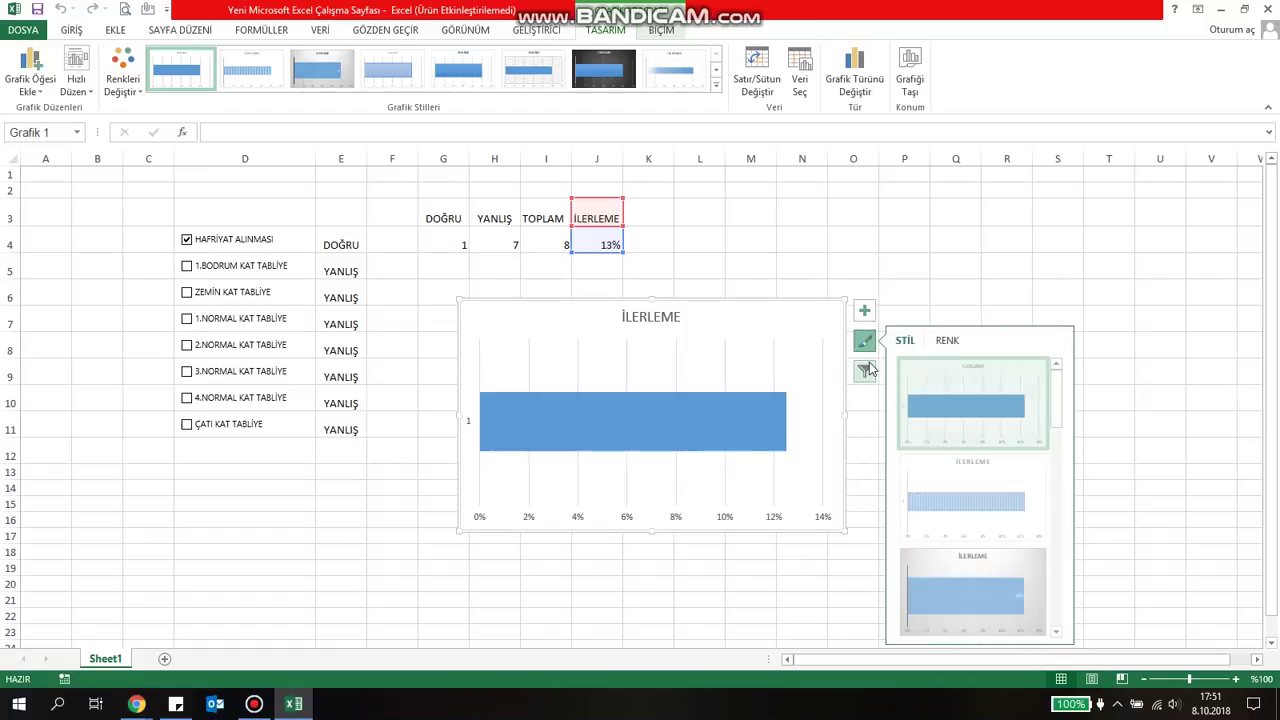
scroll(988, 495, down, 3)
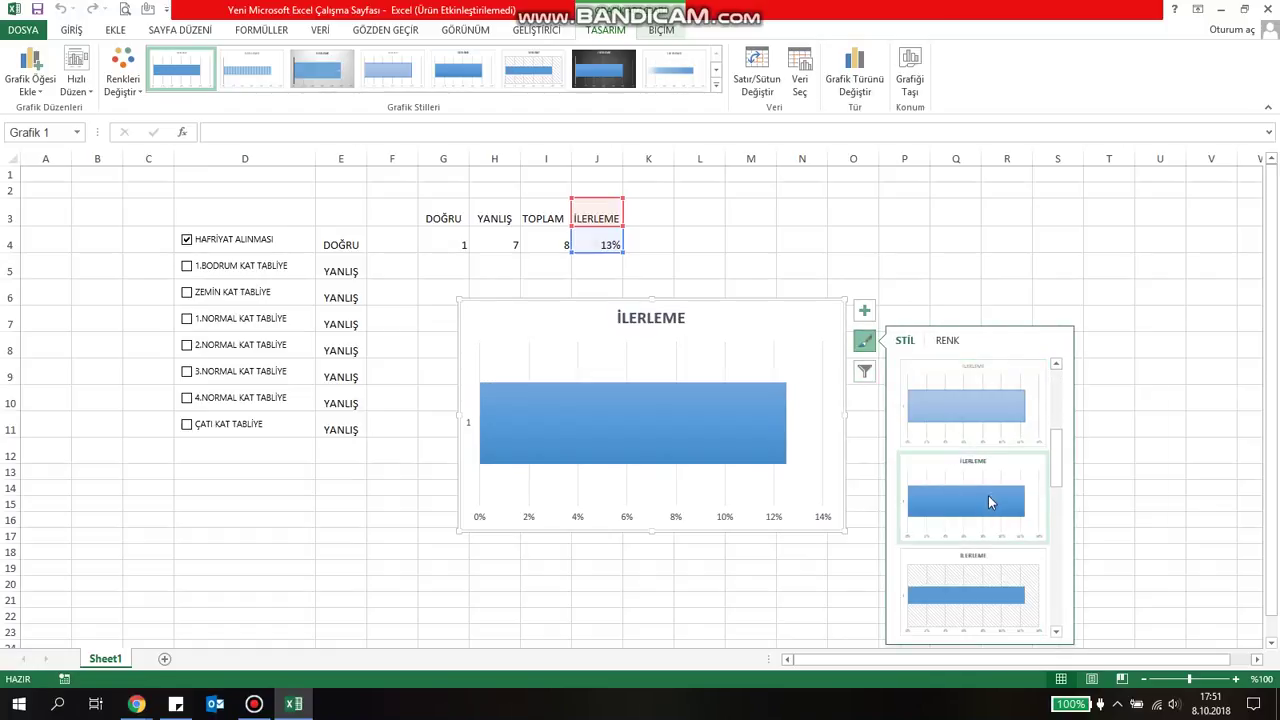
click(990, 432)
click(742, 437)
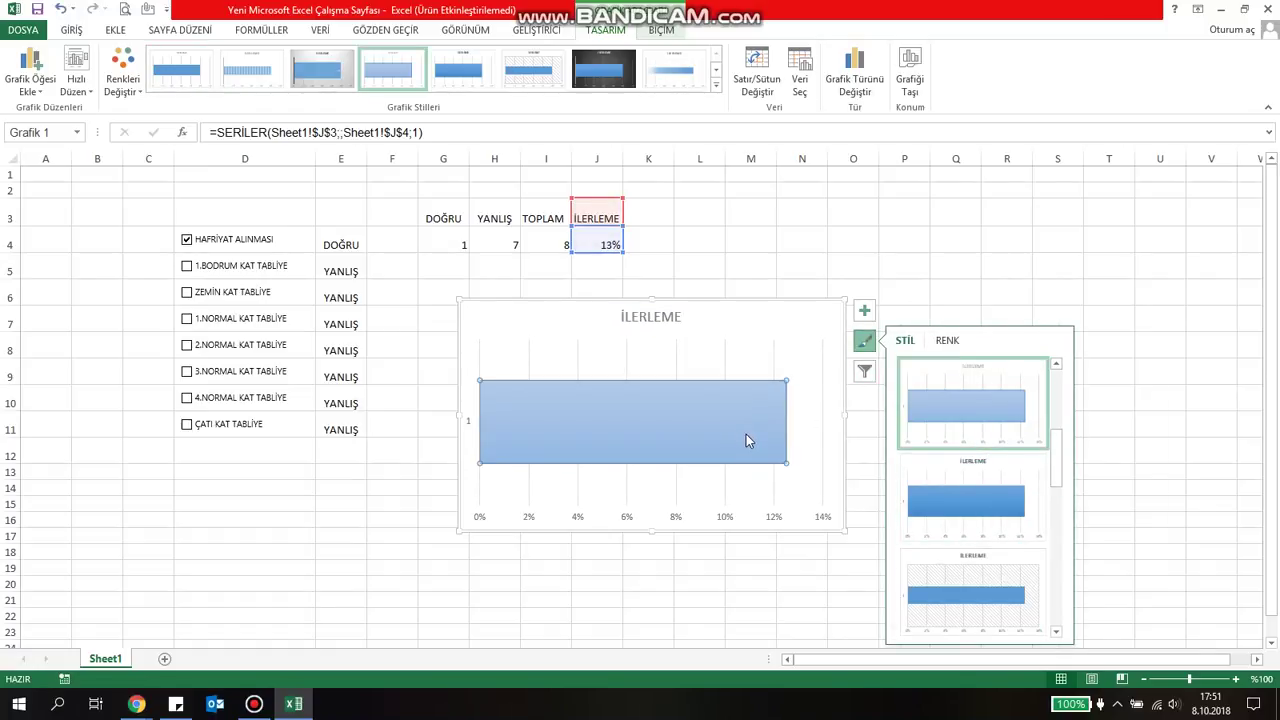
right_click(746, 434)
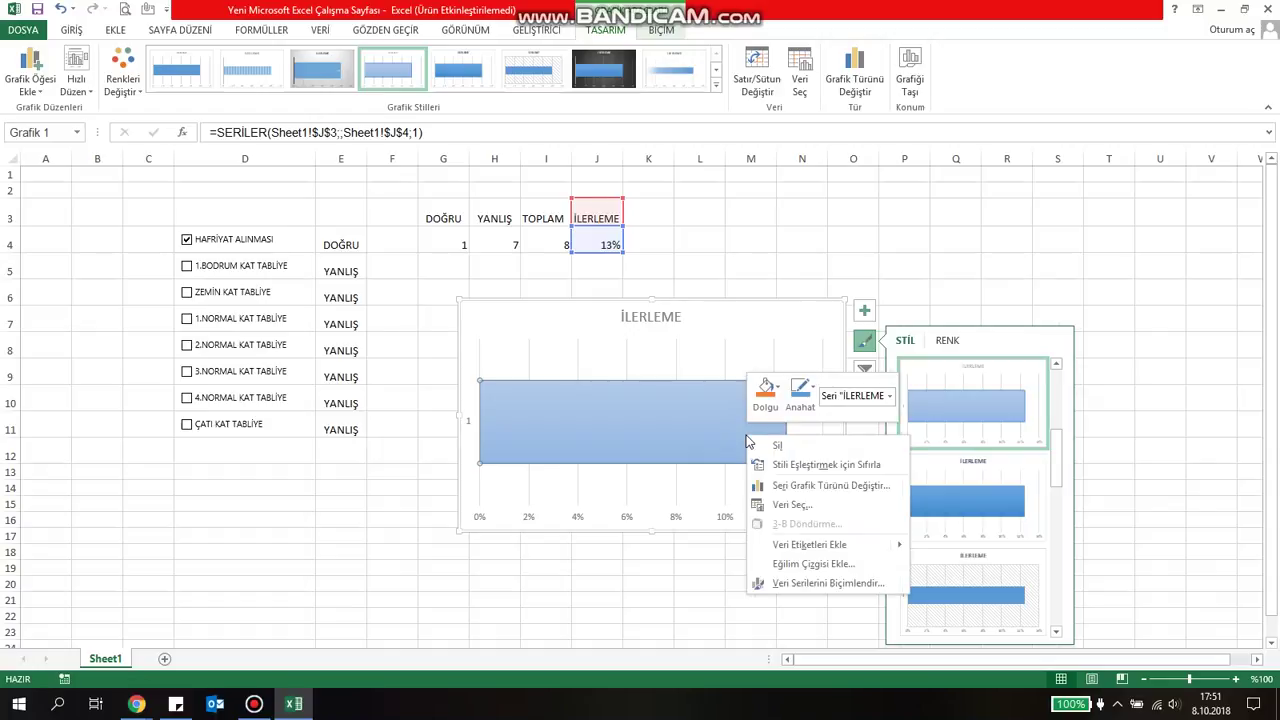
- Set the bar series gap width to 150 to thicken the progress bar
click(822, 584)
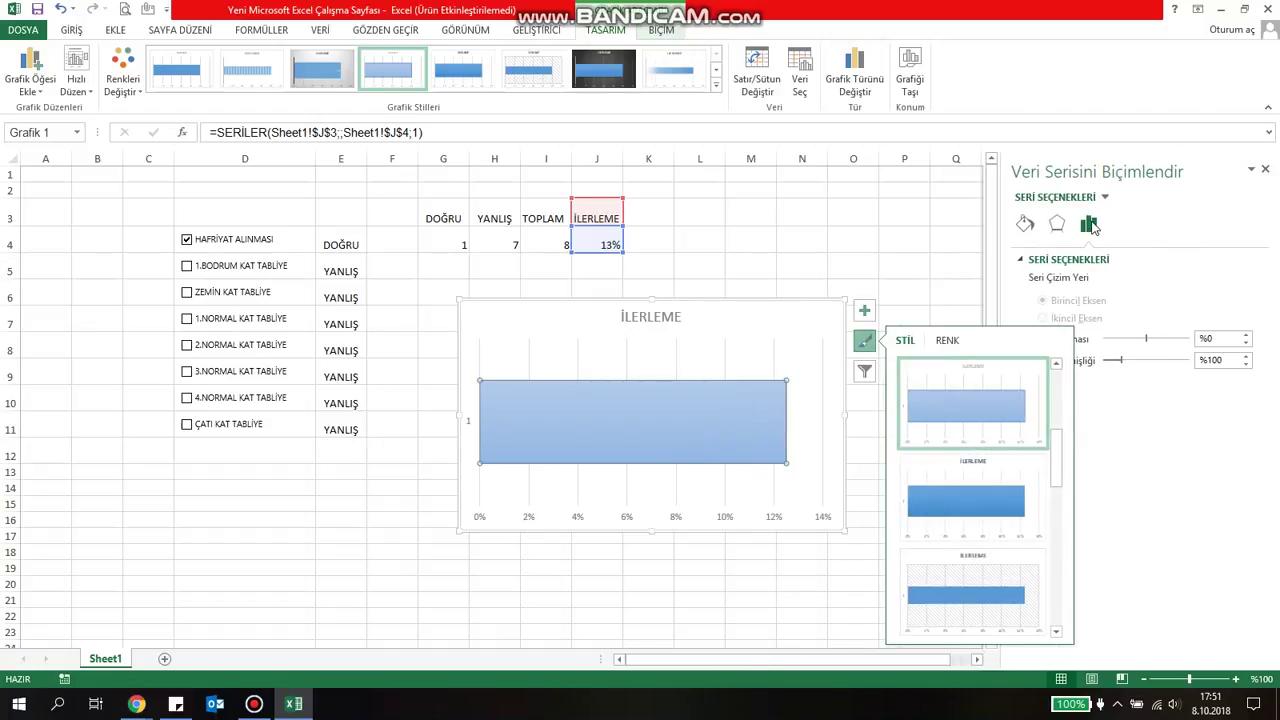
drag(1230, 362, 1181, 368)
click(834, 570)
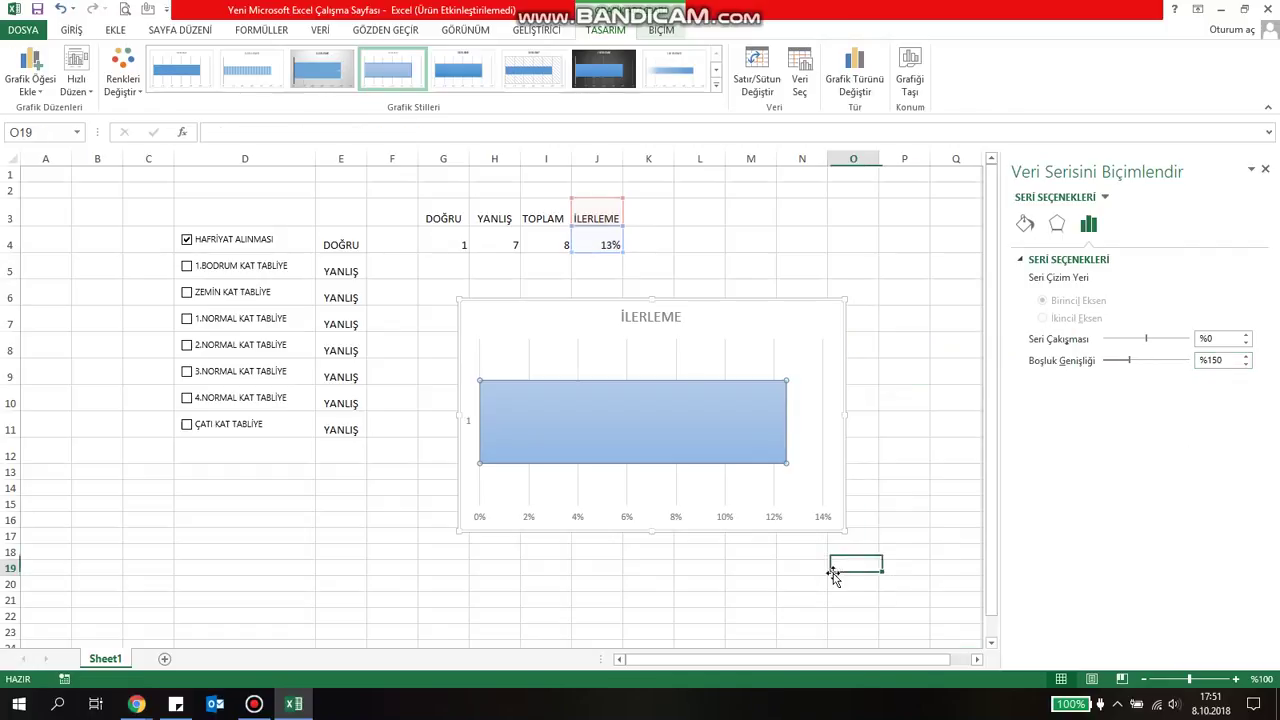
click(740, 443)
- Review the chart area's size settings and select the horizontal percentage axis for formatting
click(754, 491)
click(838, 494)
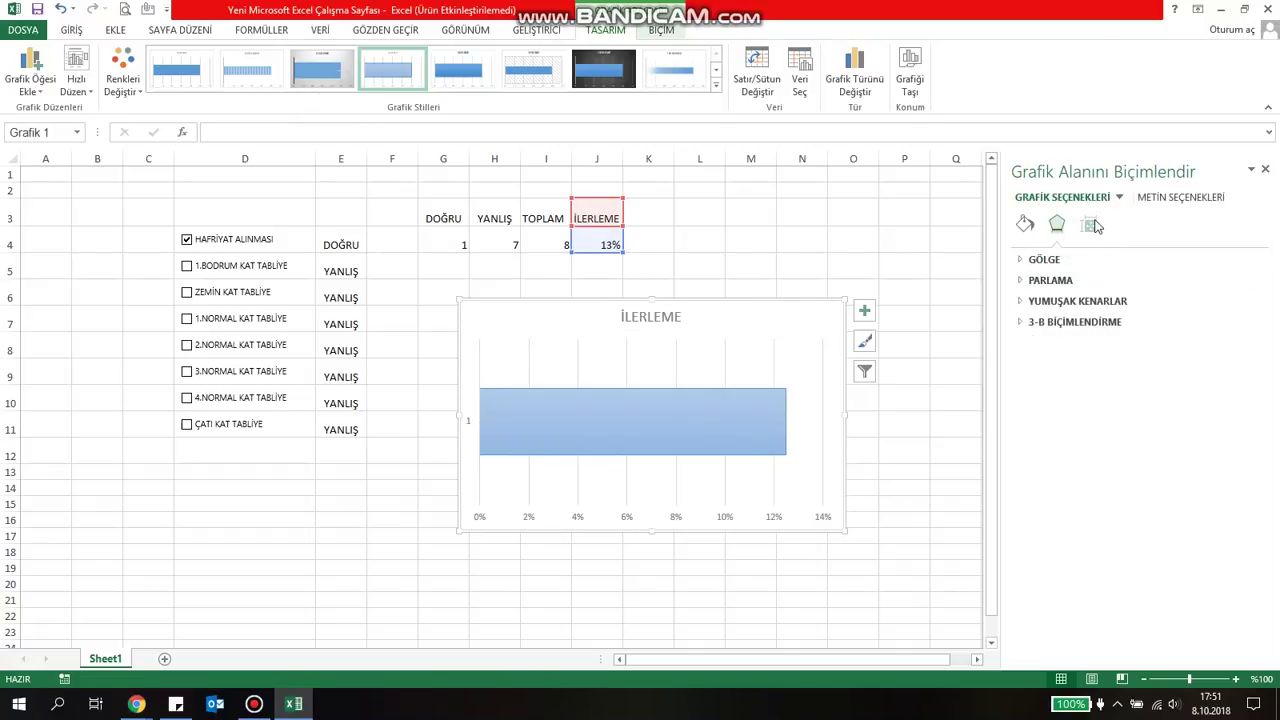
click(1089, 226)
click(1048, 262)
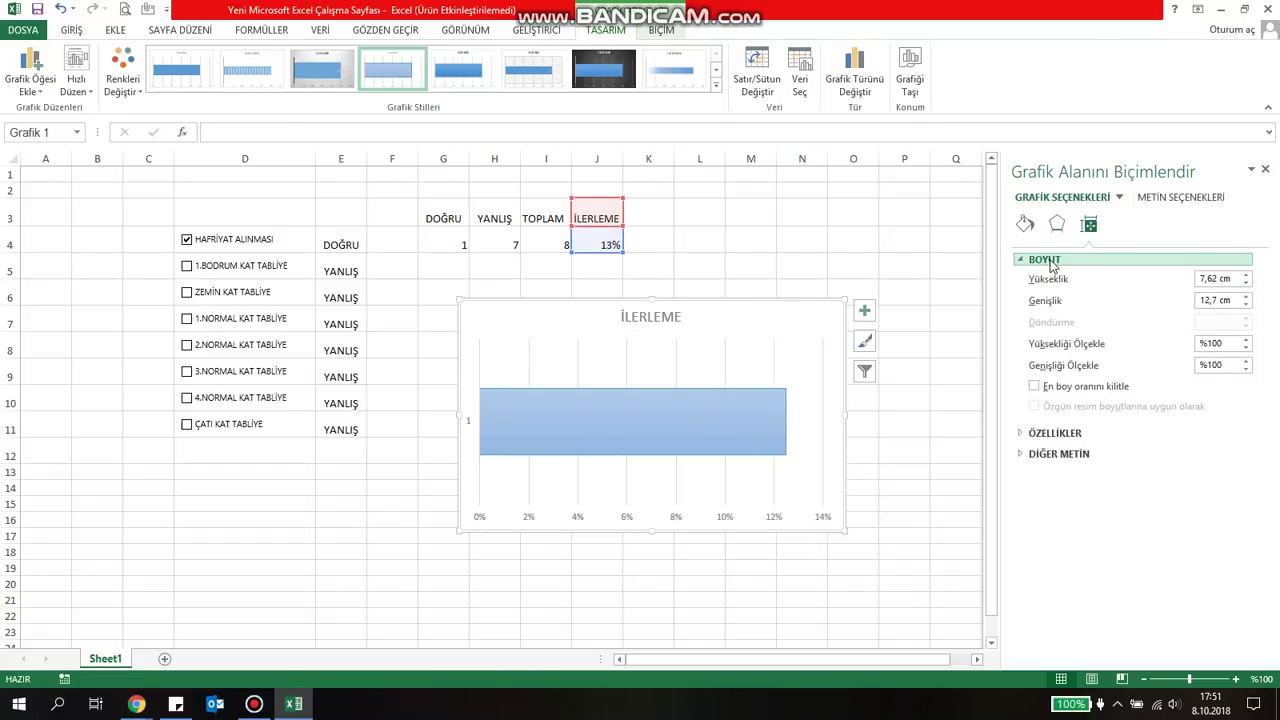
key(Tab)
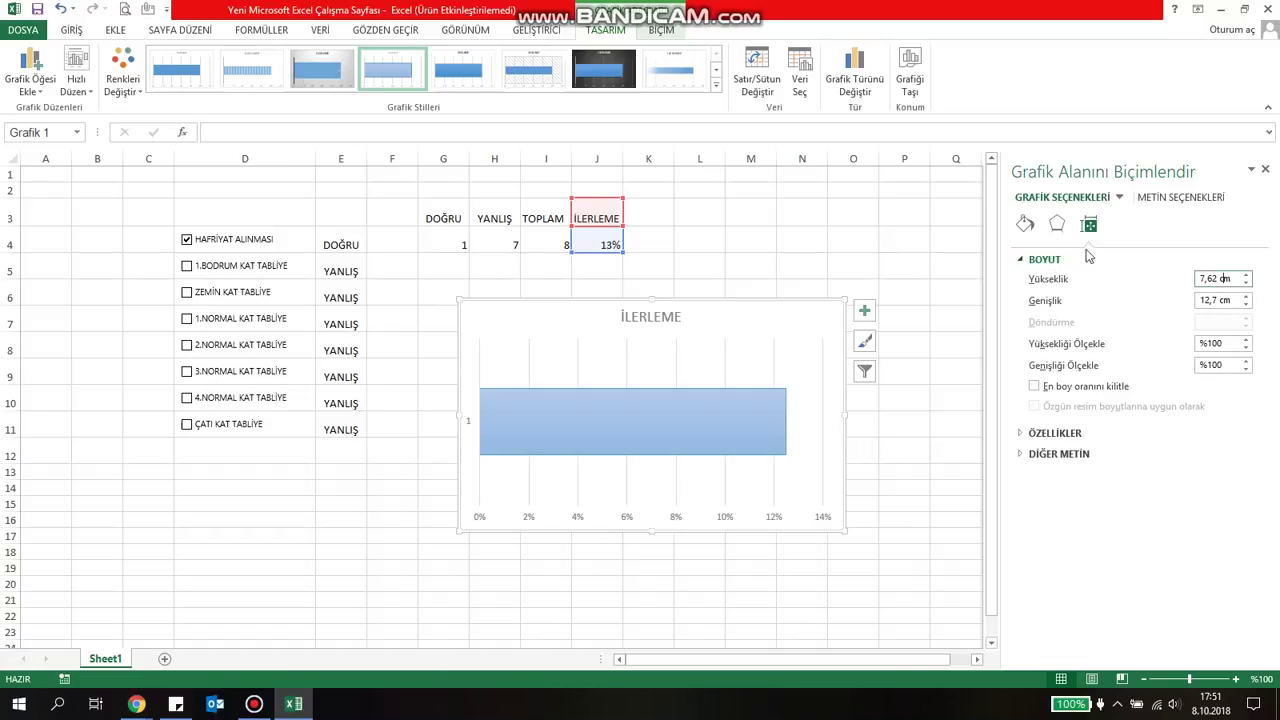
click(784, 350)
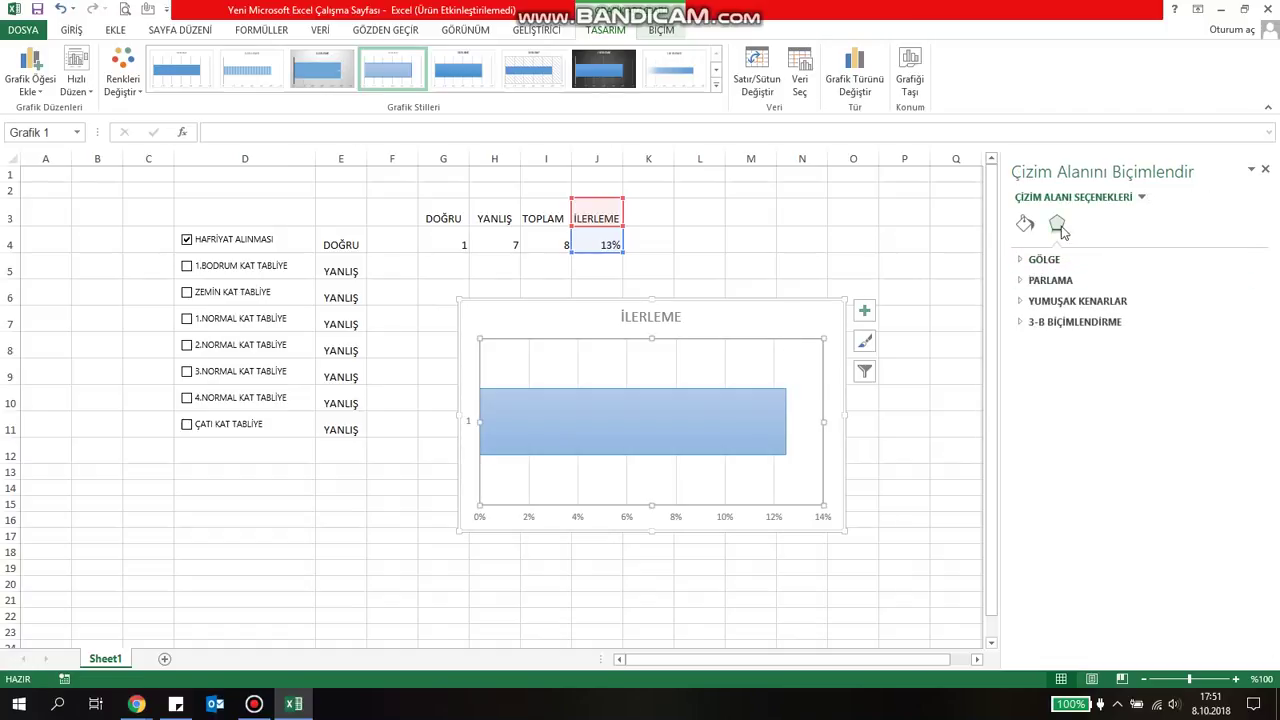
click(840, 306)
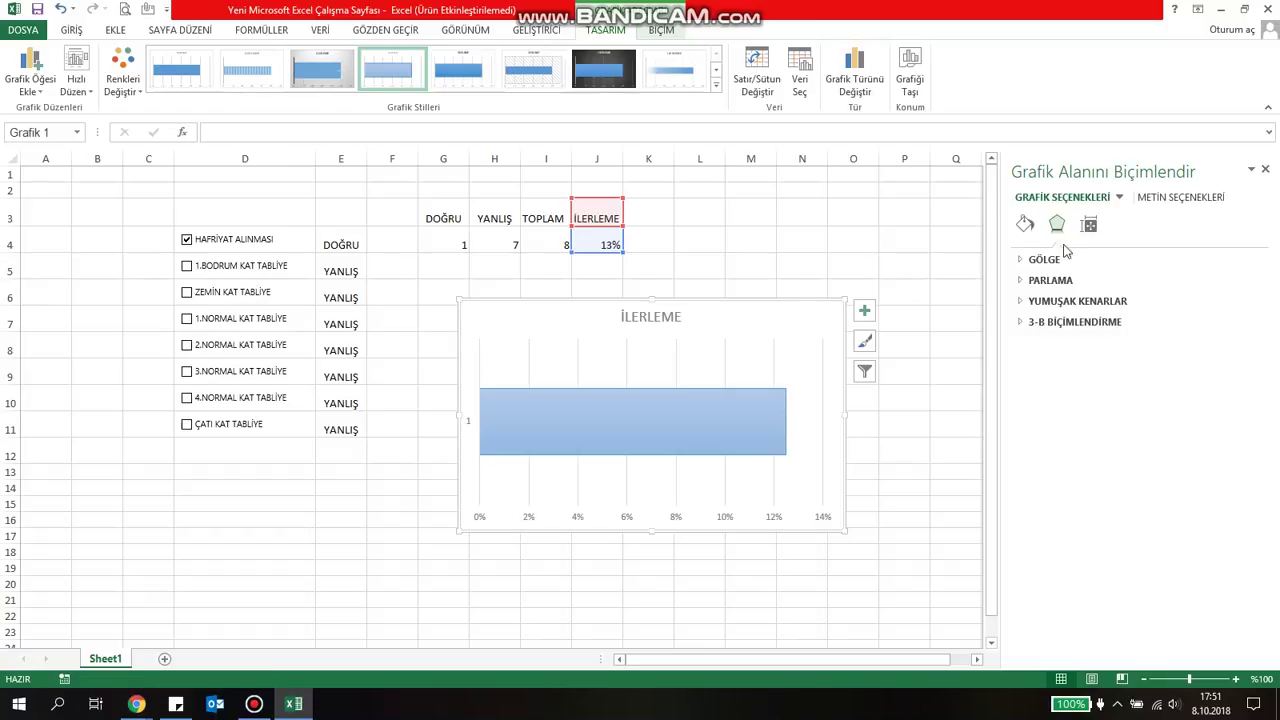
click(1089, 225)
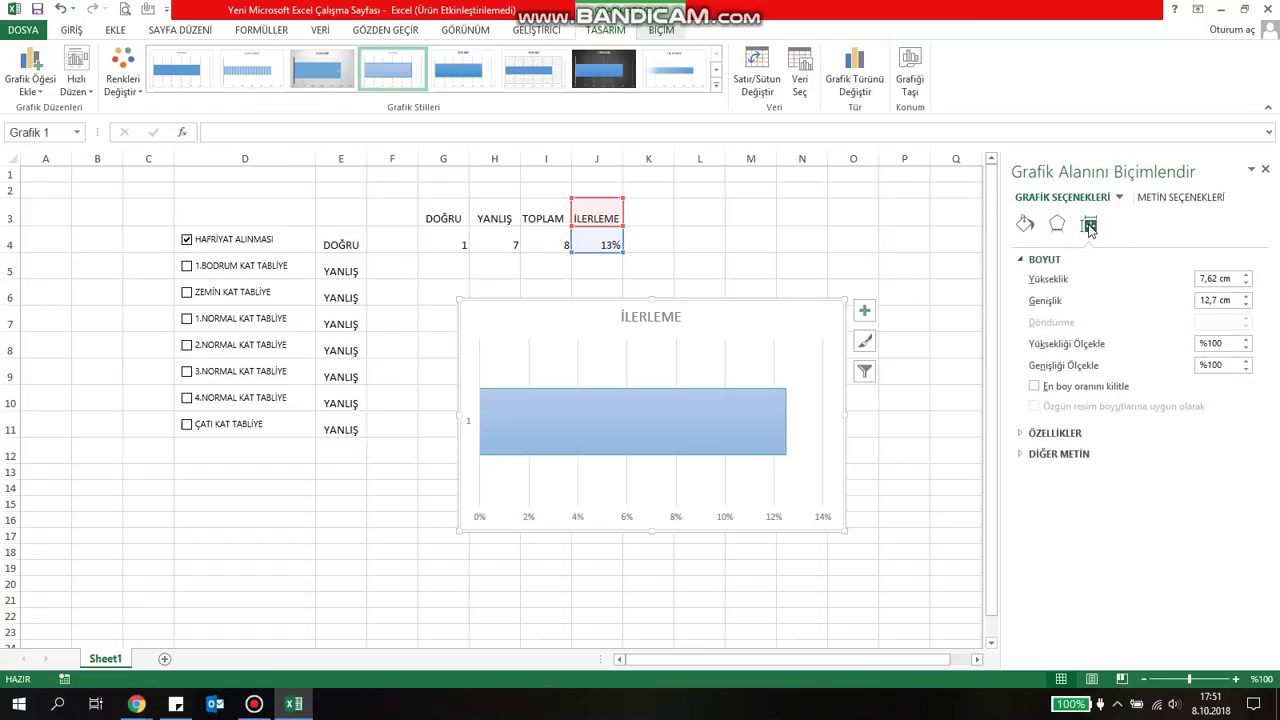
click(828, 518)
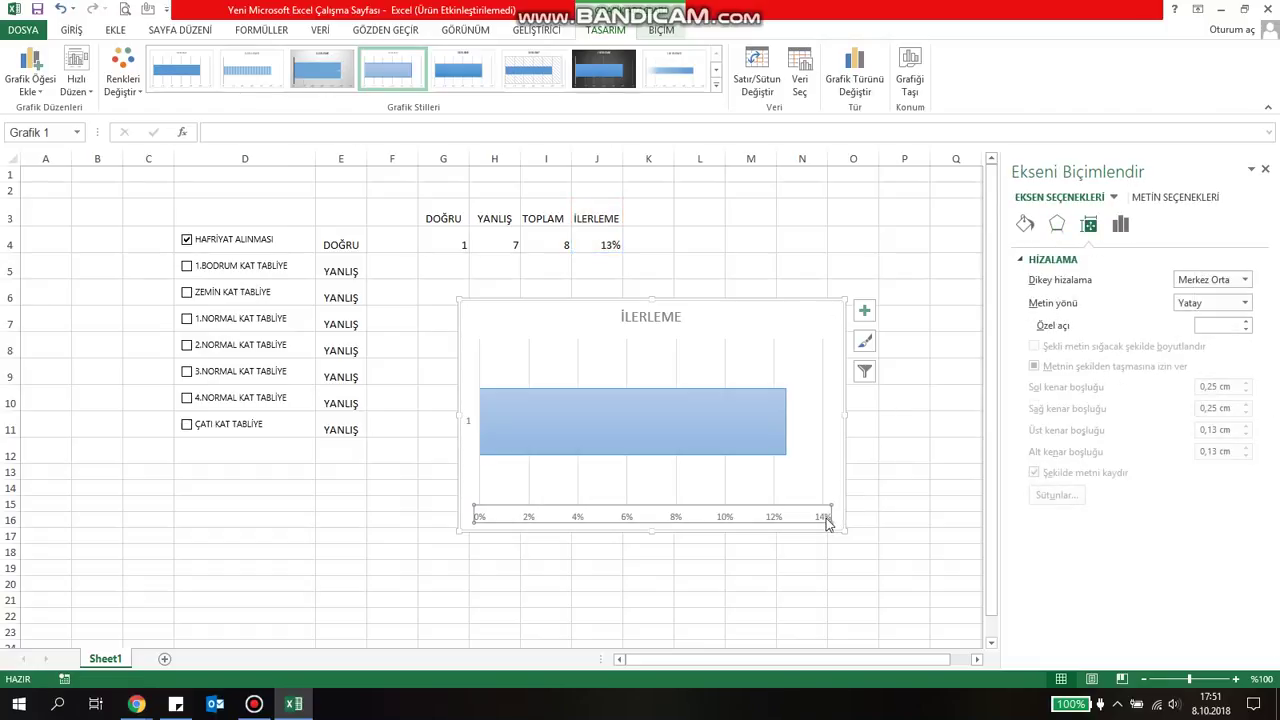
- Set the horizontal axis bounds to minimum 0 and maximum 1, spanning 0%–100%
click(1121, 224)
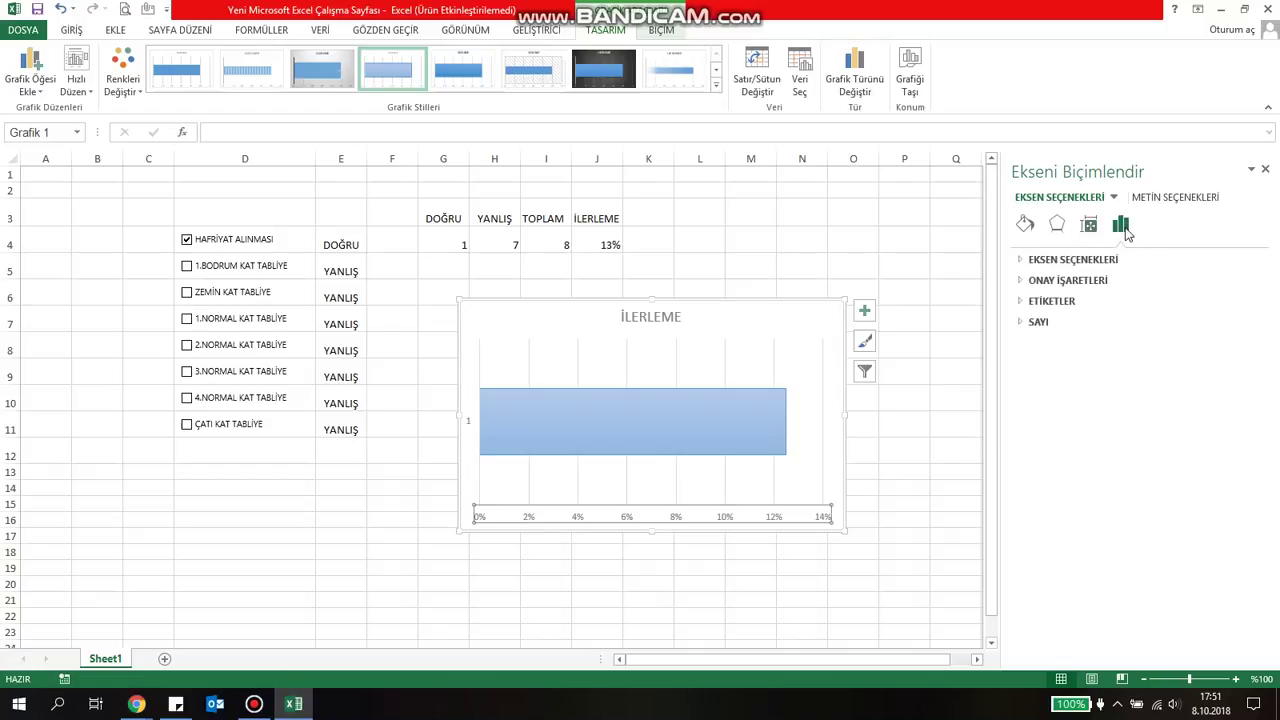
click(1080, 260)
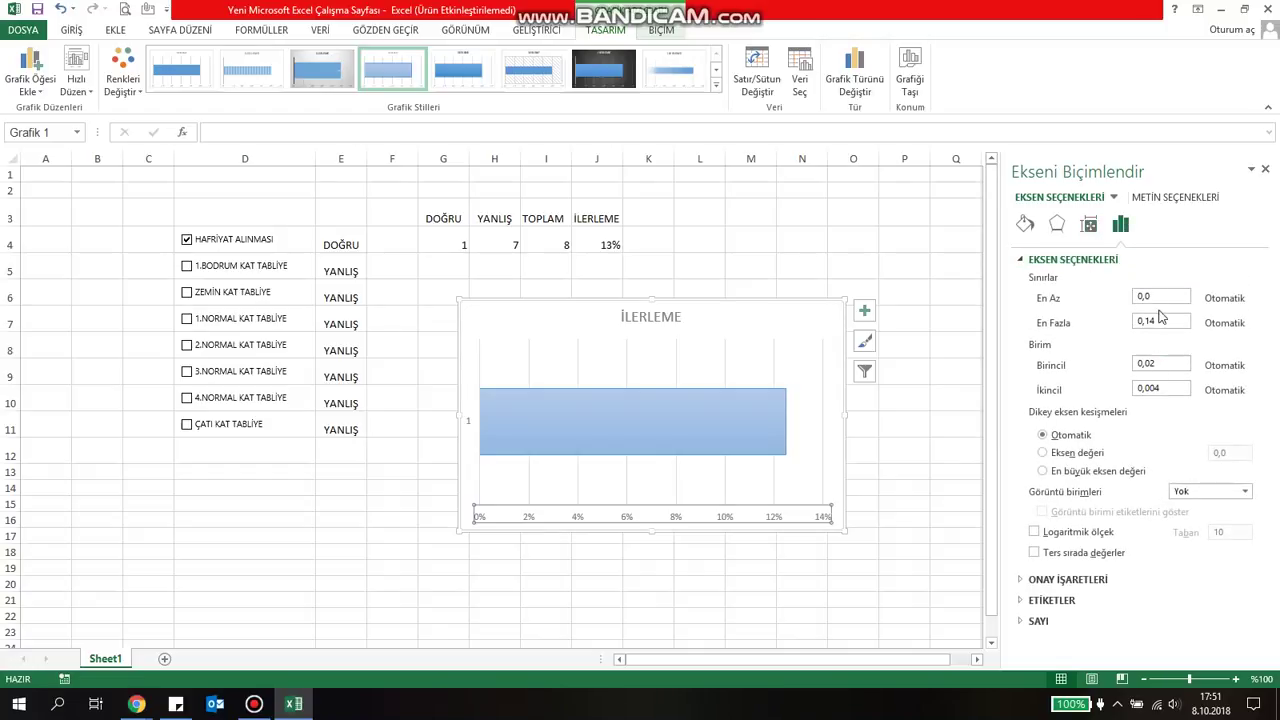
click(1140, 297)
click(1140, 320)
text(1)
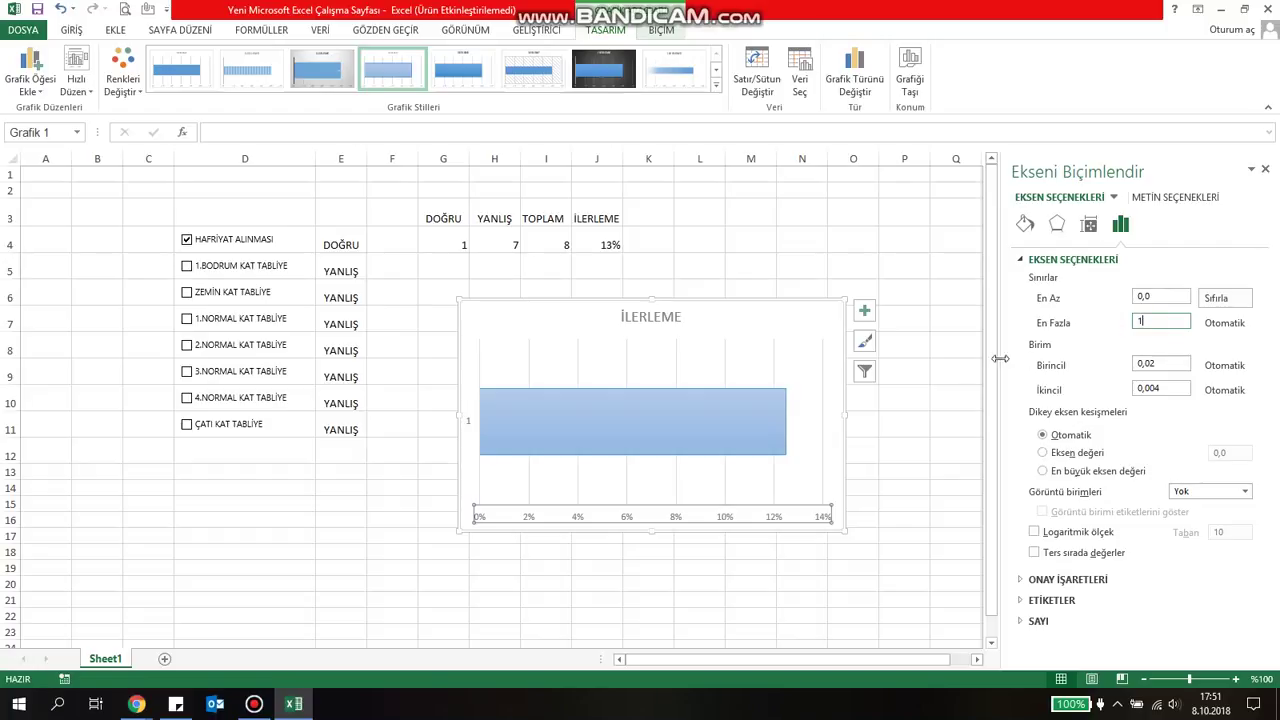
click(966, 398)
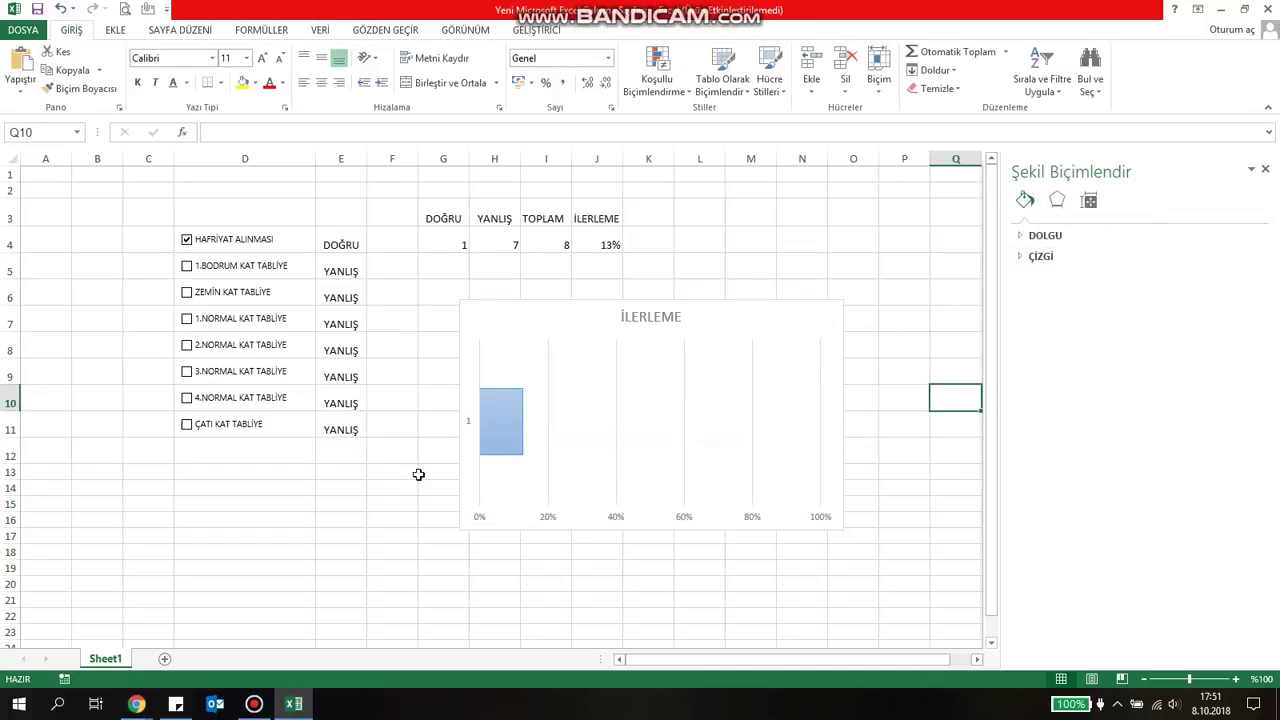
click(1265, 170)
- Tick the seven remaining tasks, 1.BODRUM through ÇATI KAT TABLİYE, so progress reads 100%
click(337, 556)
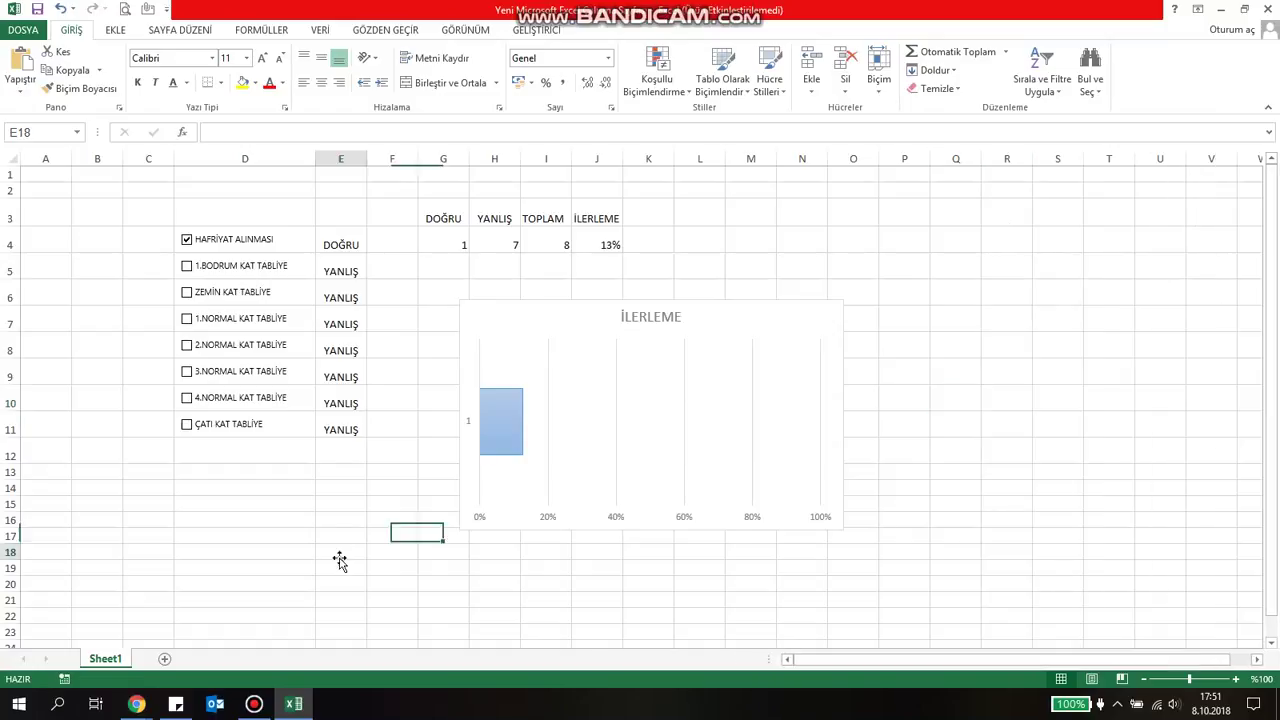
click(188, 267)
click(186, 293)
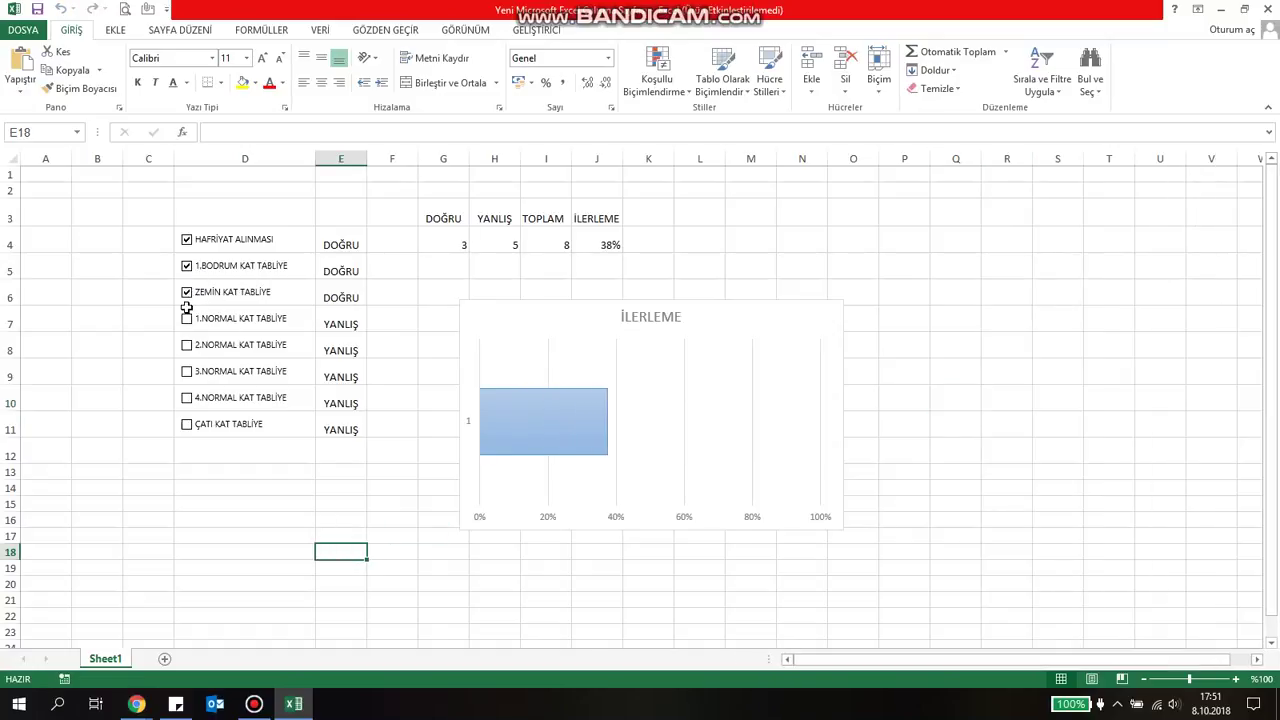
click(186, 319)
click(186, 345)
click(186, 371)
click(186, 398)
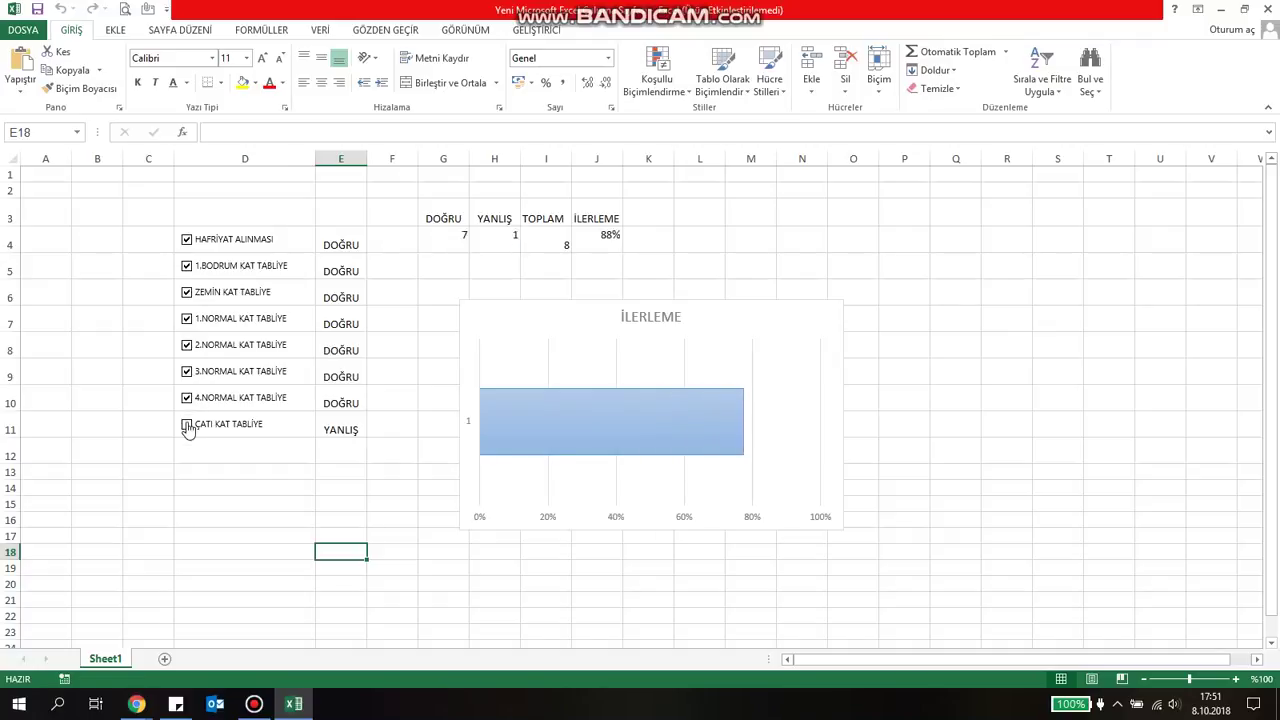
click(186, 424)
- Clear the İLERLEME header in J3 to rewrite it
click(914, 343)
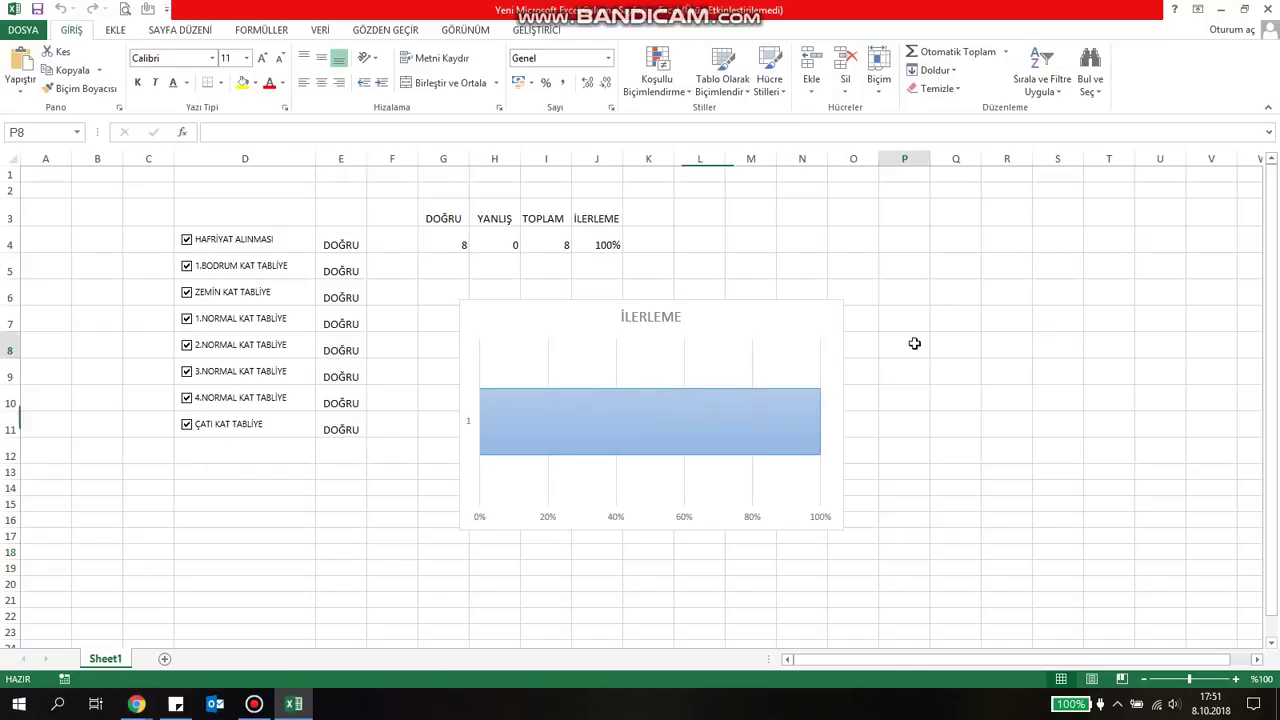
click(609, 215)
key(BackSpace)
- Rename J3 to İLERLEME YÜZDESİ and hide the G2:L5 helper table with white font
text(İLERLE)
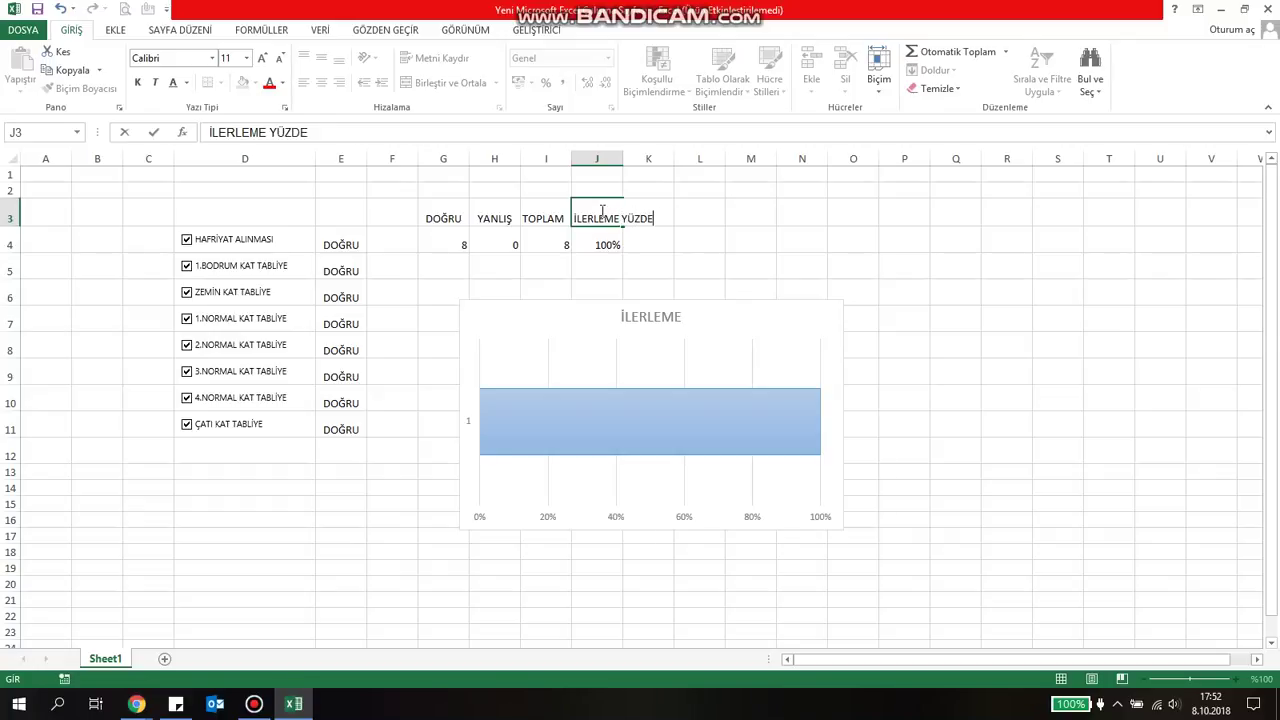
click(849, 231)
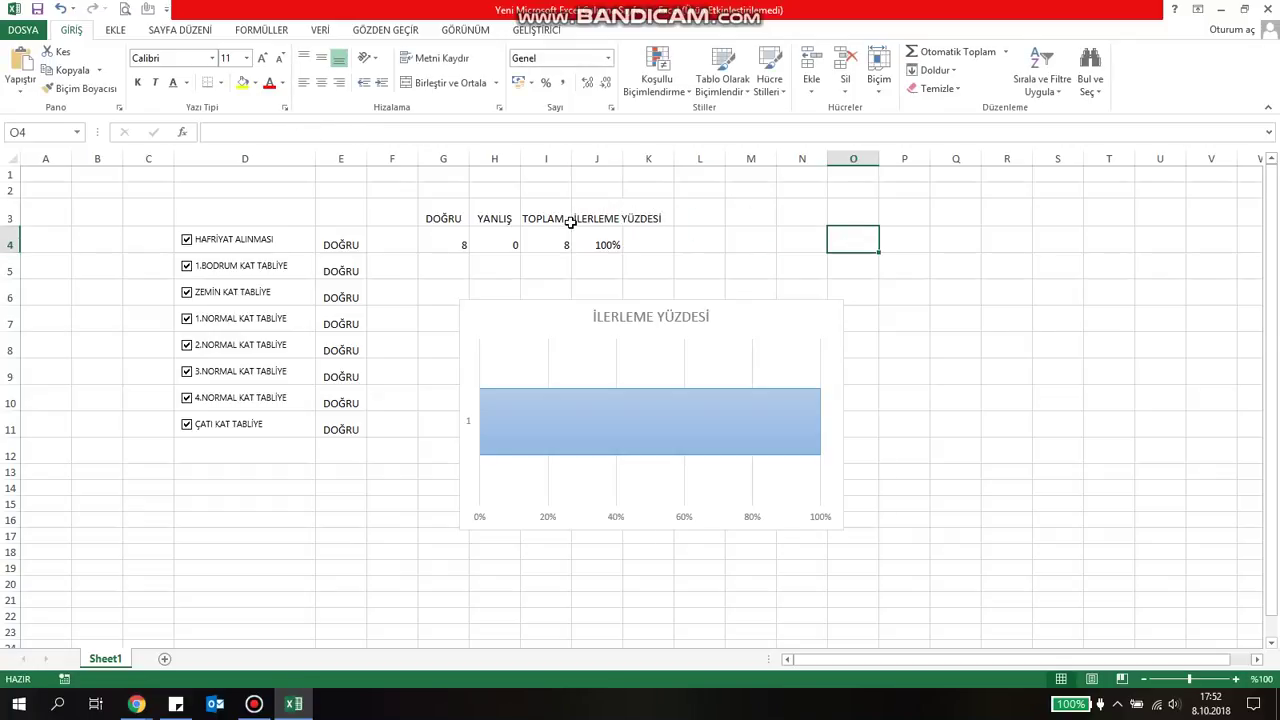
drag(425, 188, 700, 266)
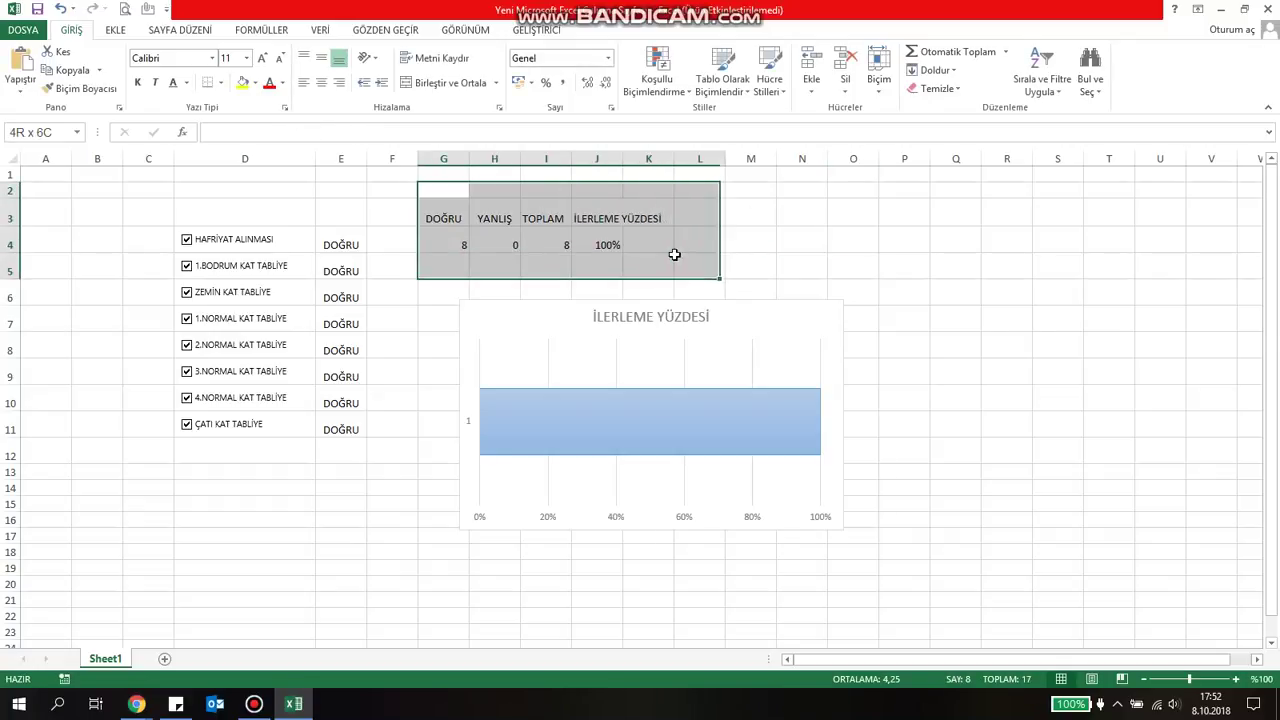
click(282, 84)
click(272, 134)
click(1027, 341)
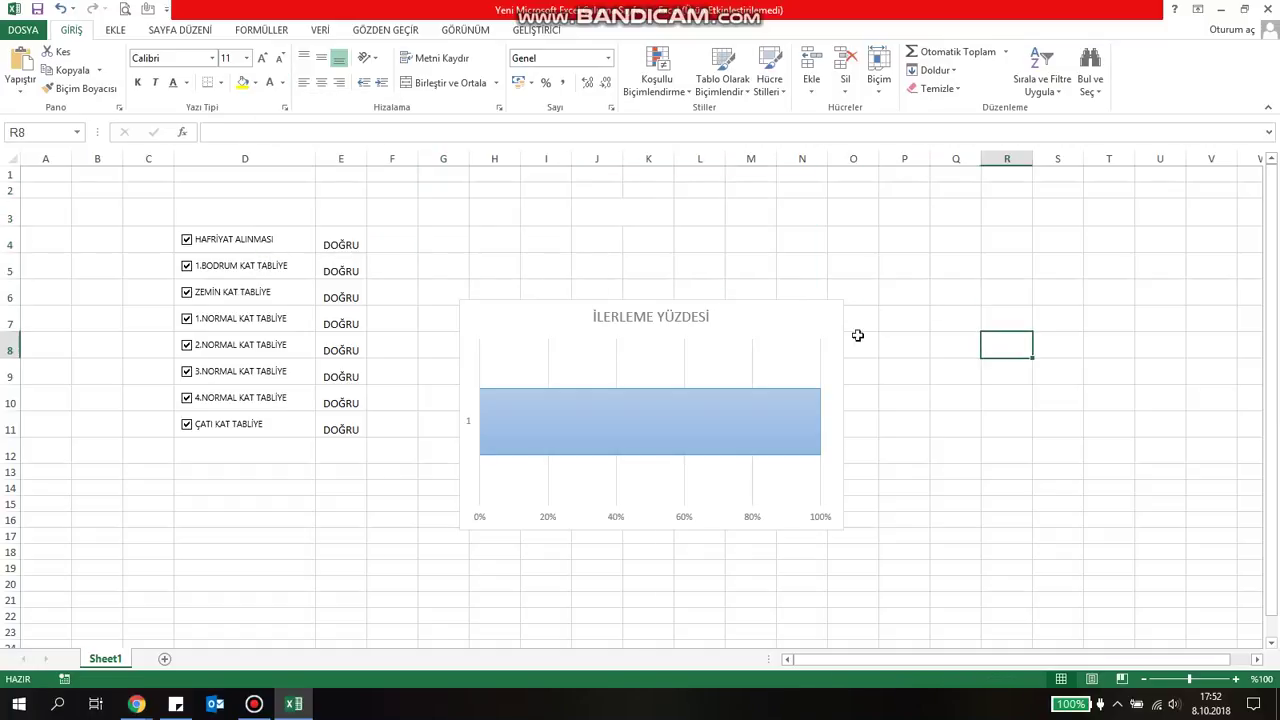
click(829, 314)
- Move the progress chart up beside the checklist and widen it so the axis shows 10% steps
drag(817, 303, 754, 193)
click(870, 288)
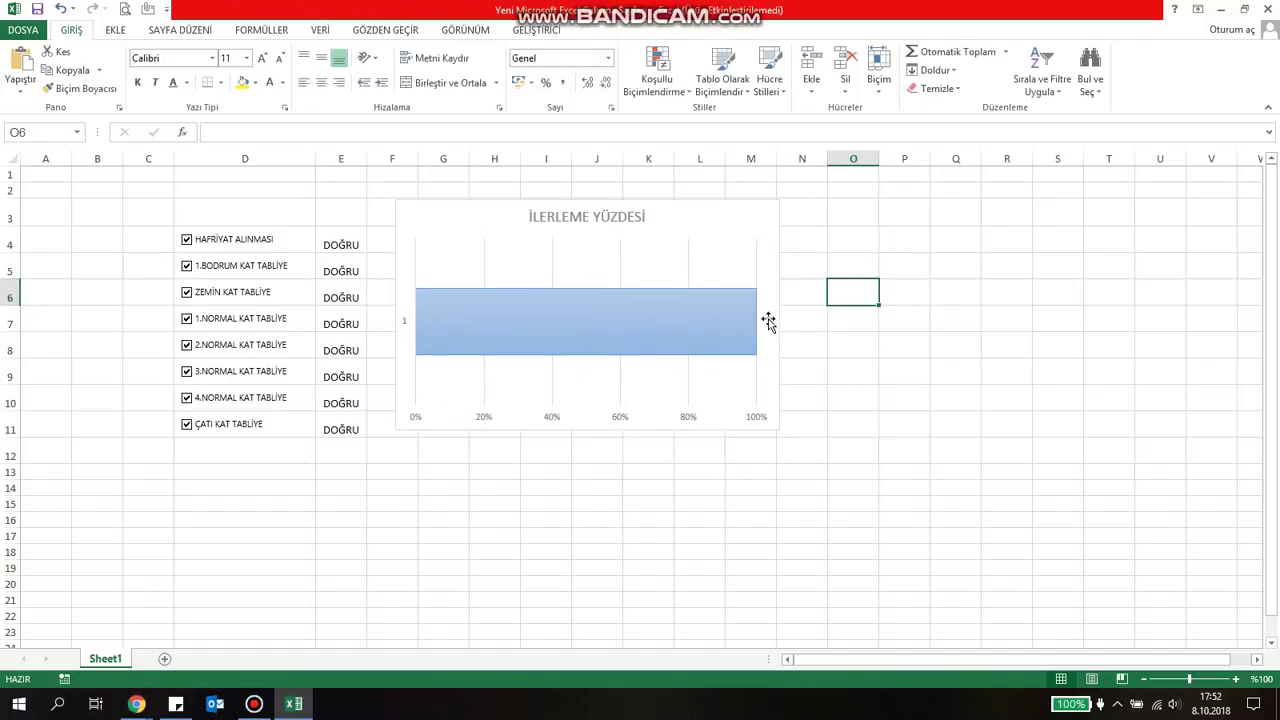
drag(777, 320, 989, 318)
click(711, 522)
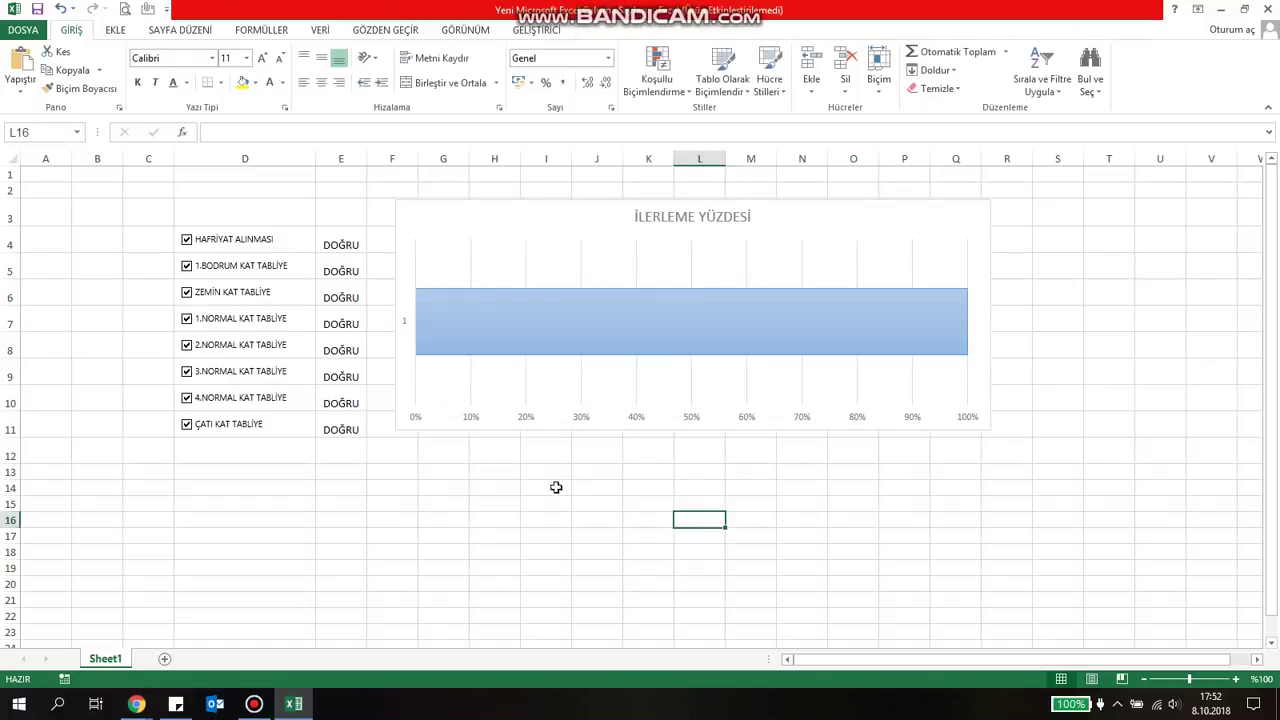
- Hide column E containing the DOĞRU/YANLIŞ results
click(340, 160)
right_click(348, 162)
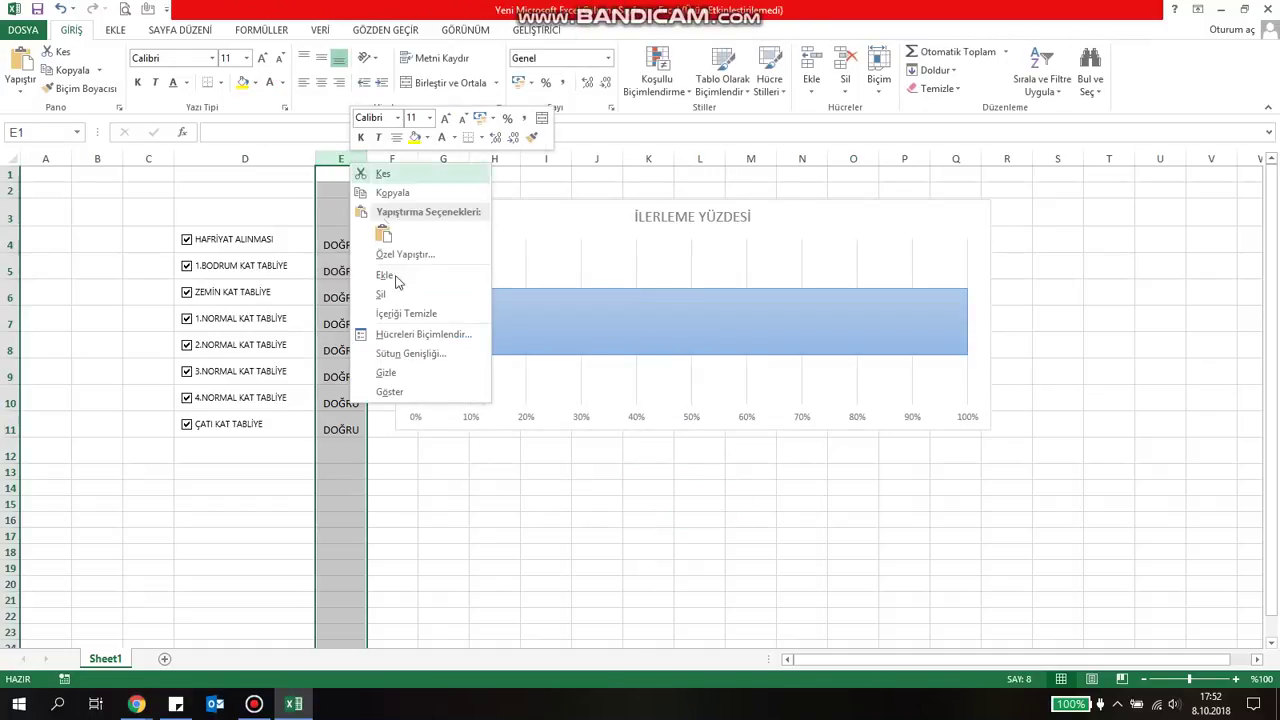
click(386, 372)
click(343, 522)
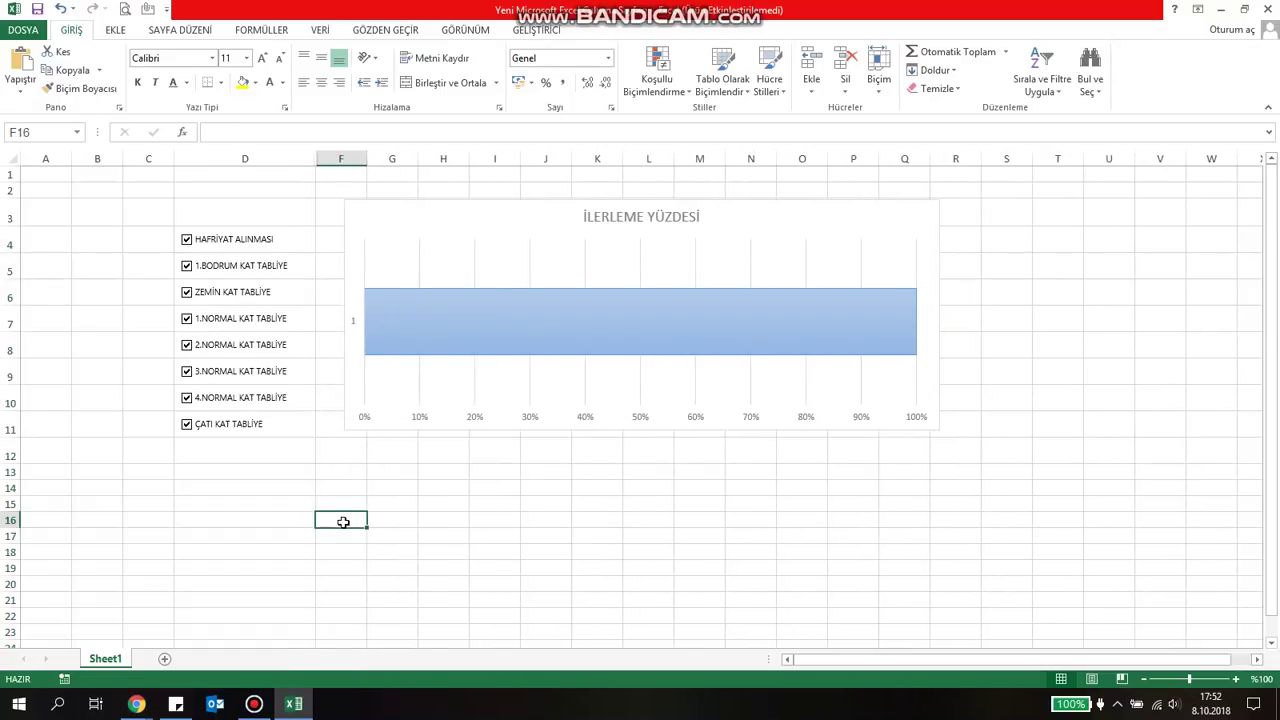
- Untick HAFRİYAT ALINMASI and 1.BODRUM KAT TABLİYE so the bar shows 75%
click(187, 240)
click(186, 265)
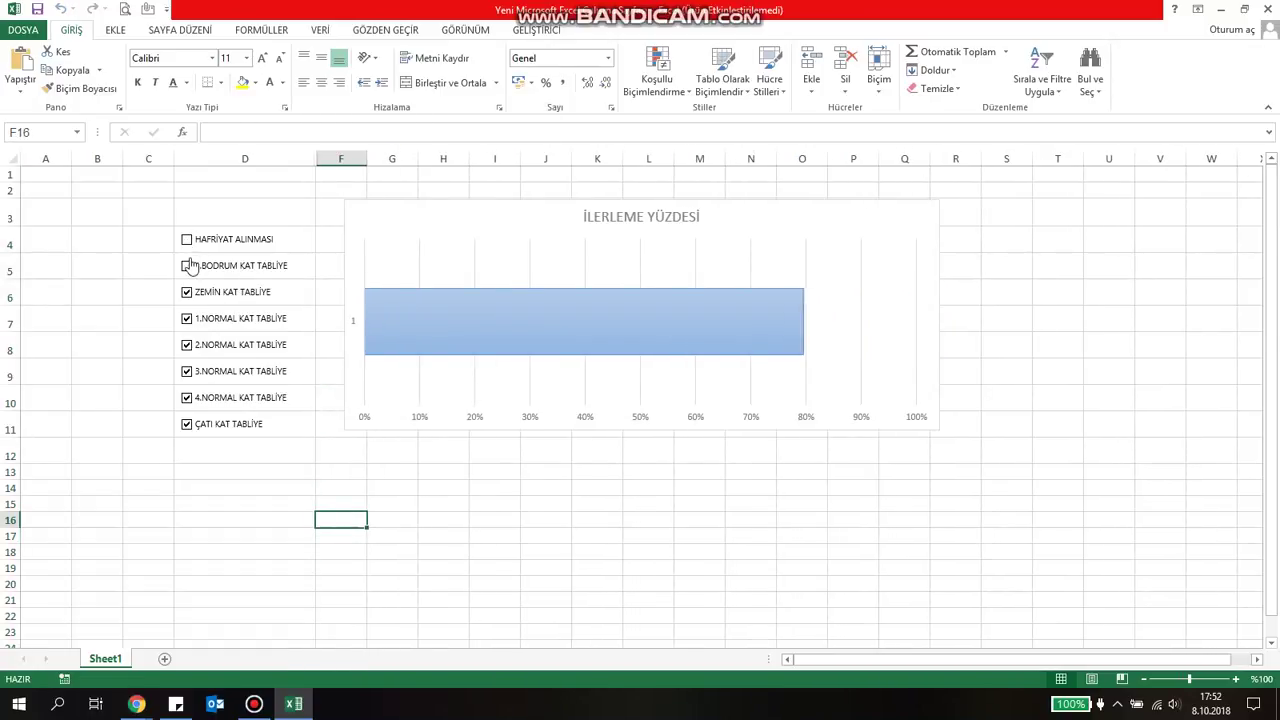
click(773, 335)
- Add a percentage data label to the progress bar, made bold and three sizes larger
right_click(773, 335)
mouse_move(835, 437)
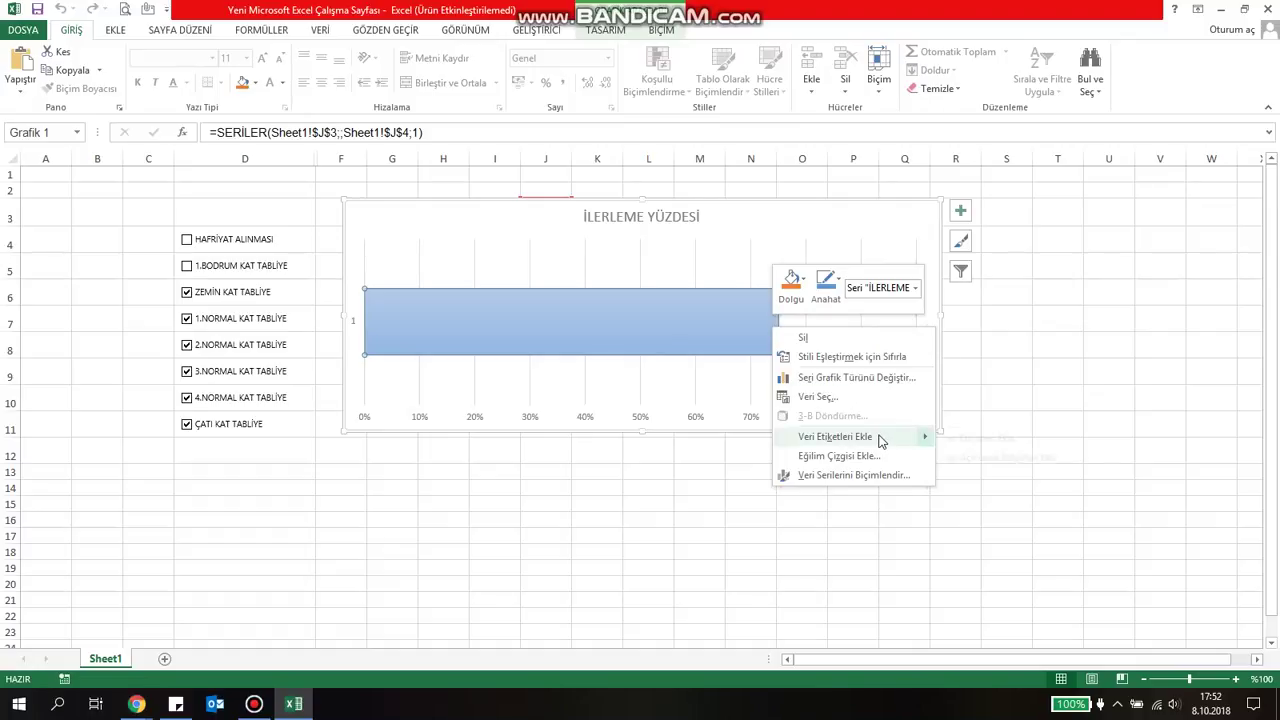
click(984, 438)
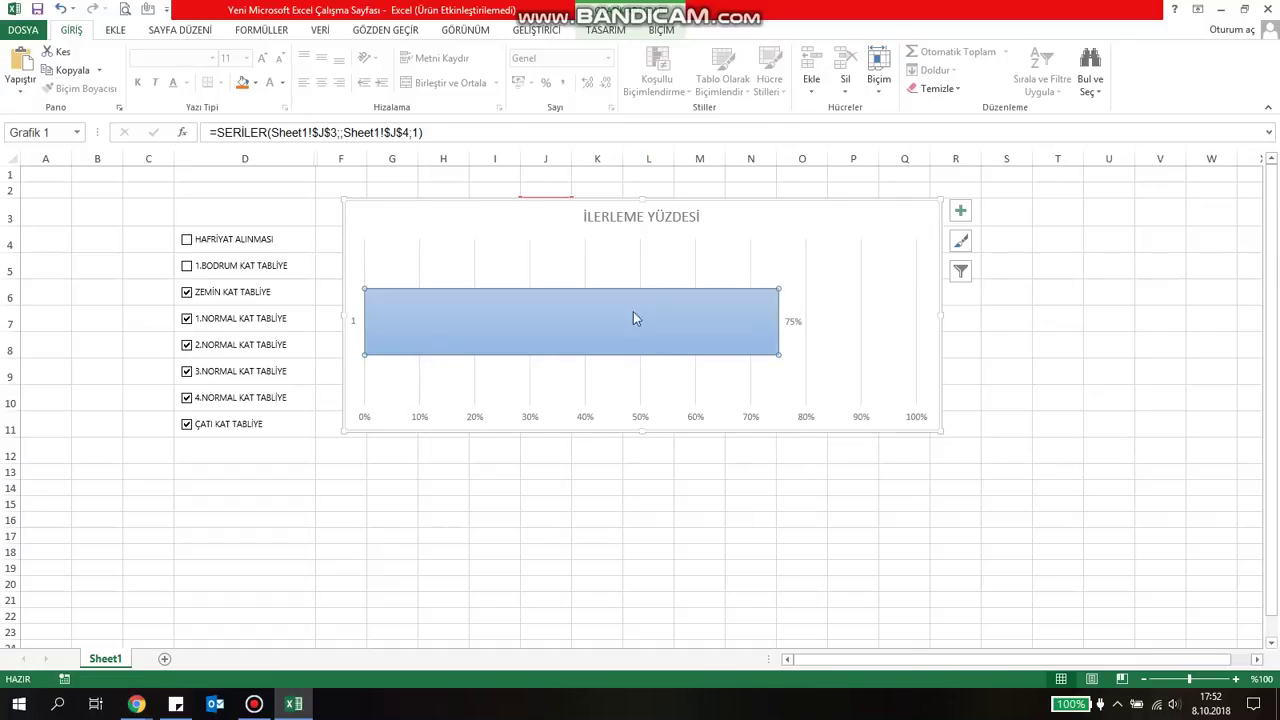
click(793, 322)
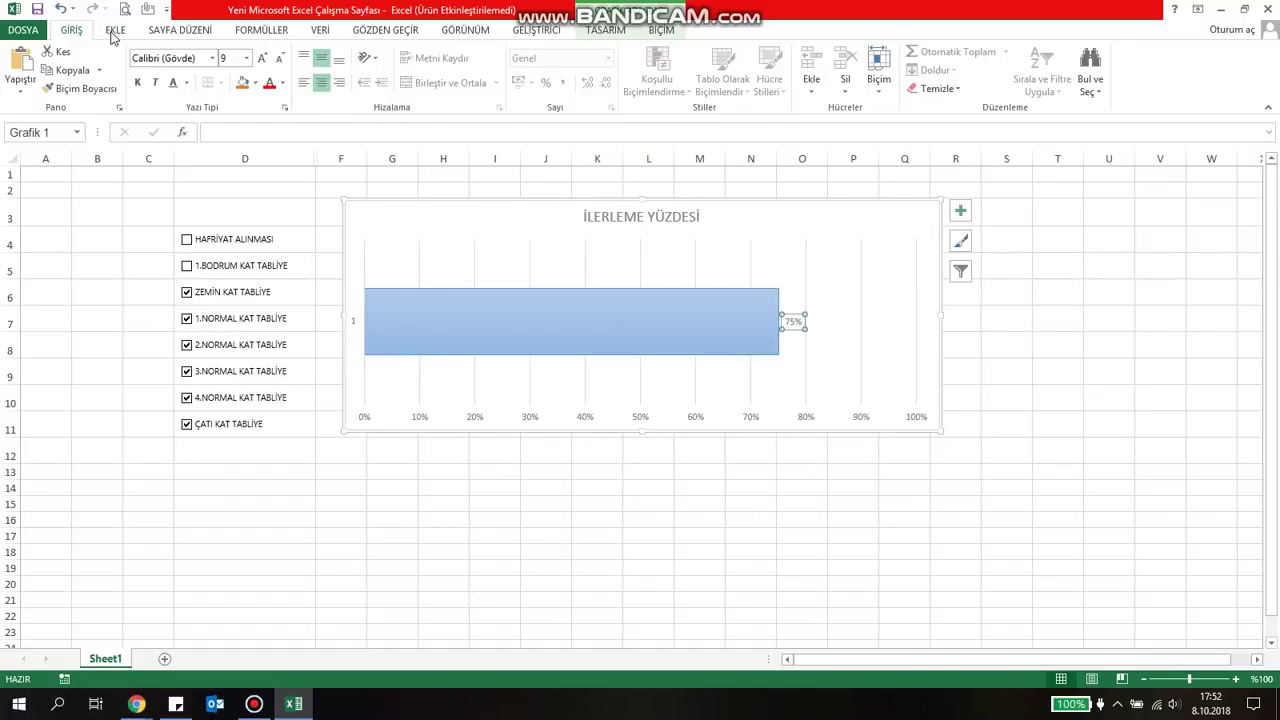
click(138, 82)
click(261, 58)
click(261, 58)
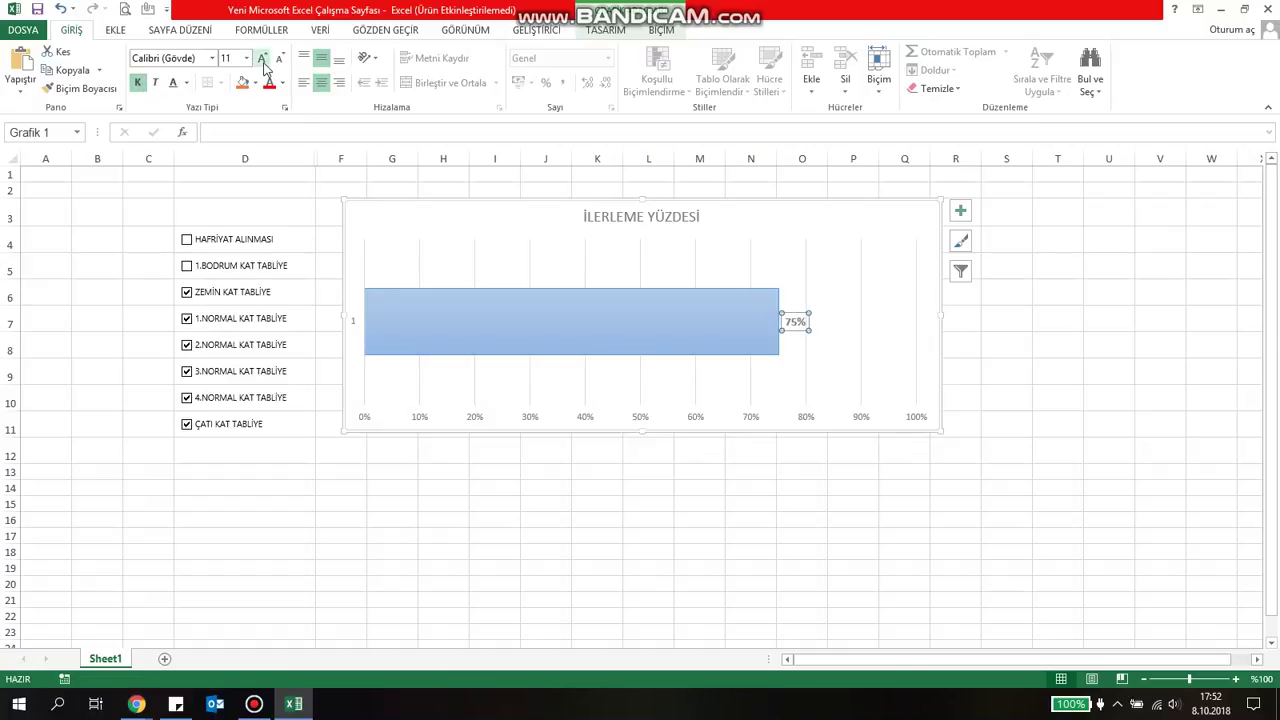
click(261, 58)
click(261, 58)
click(246, 472)
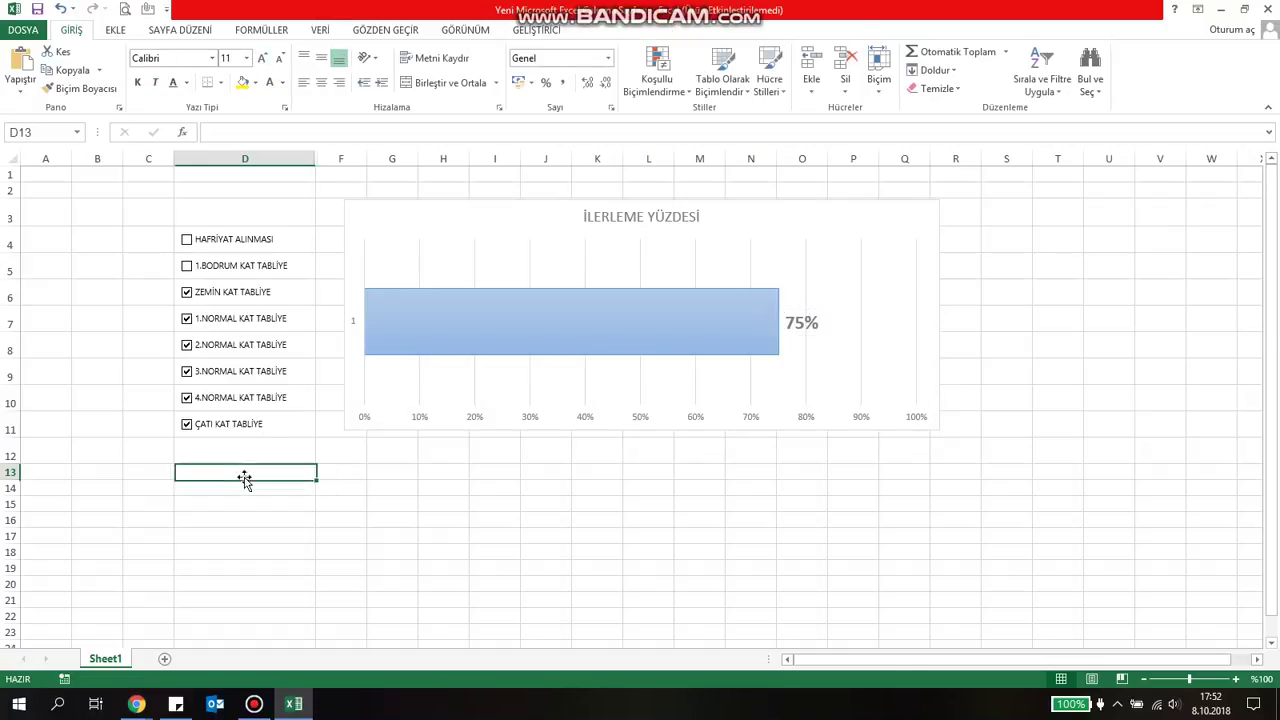
- Toggle checklist items, finally unticking ÇATI KAT TABLİYE to leave progress at 63%
click(186, 397)
click(186, 371)
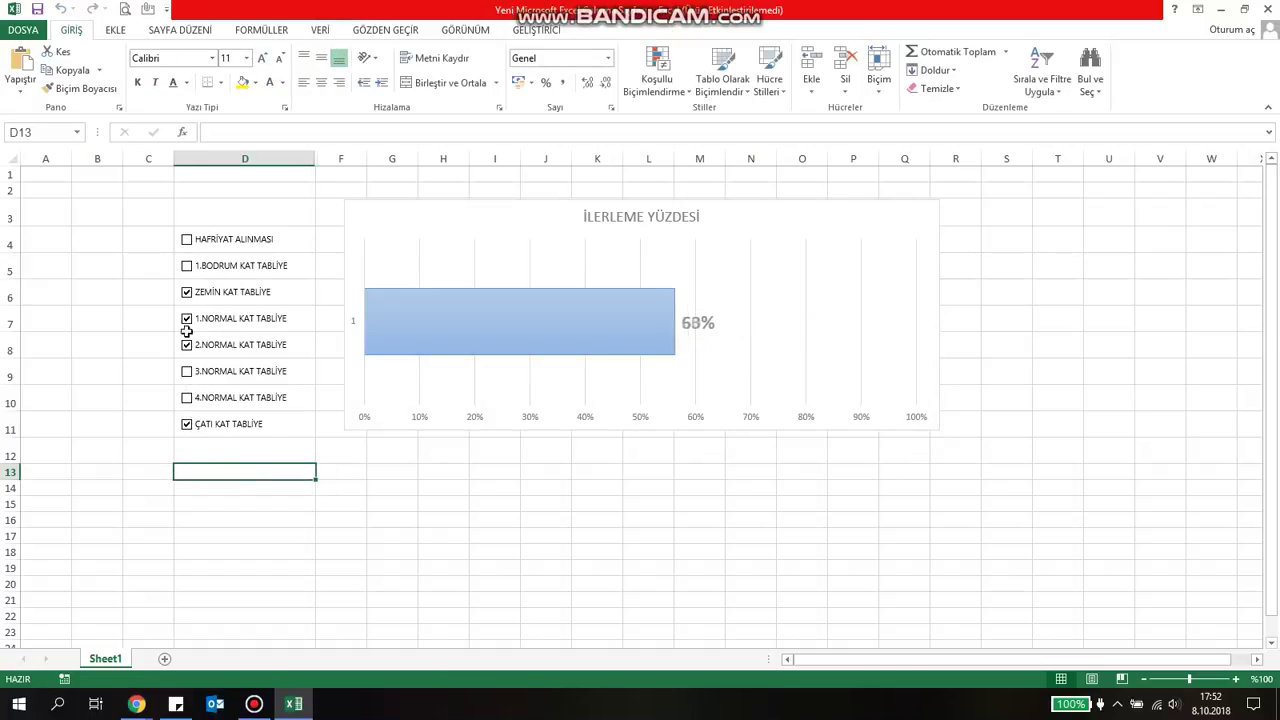
click(187, 266)
click(187, 240)
click(187, 425)
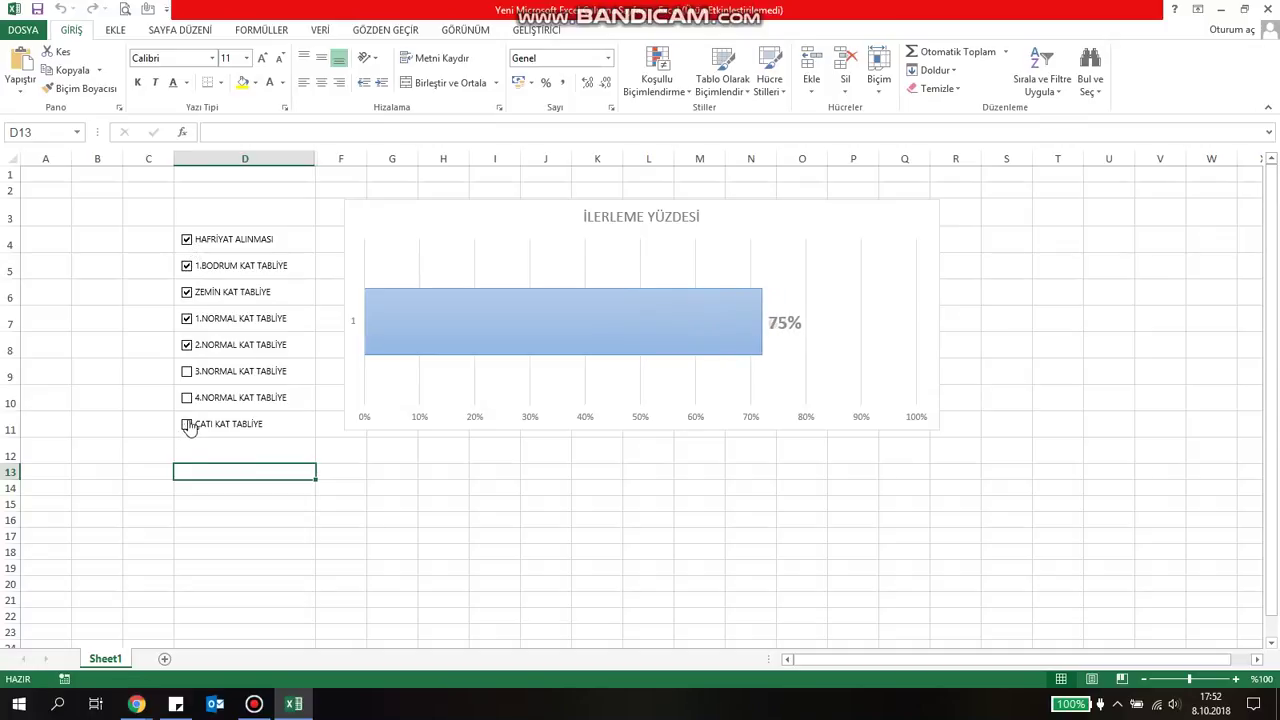
click(187, 425)
click(566, 538)
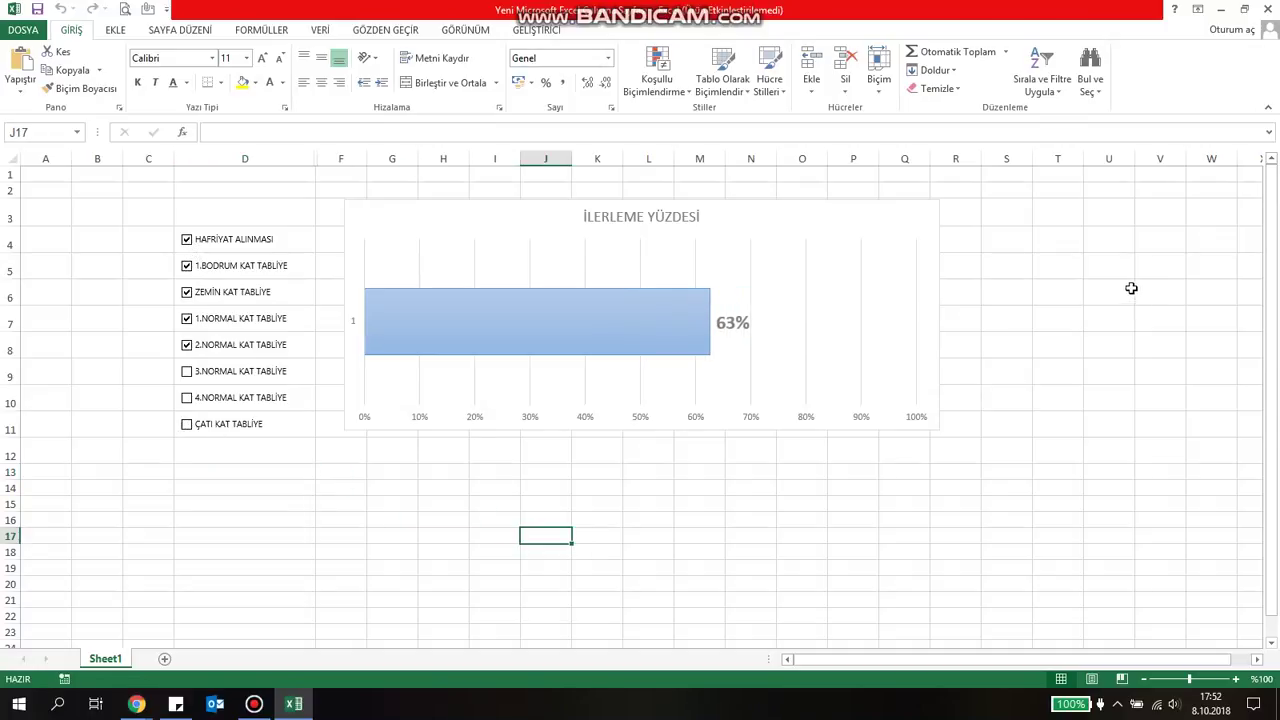